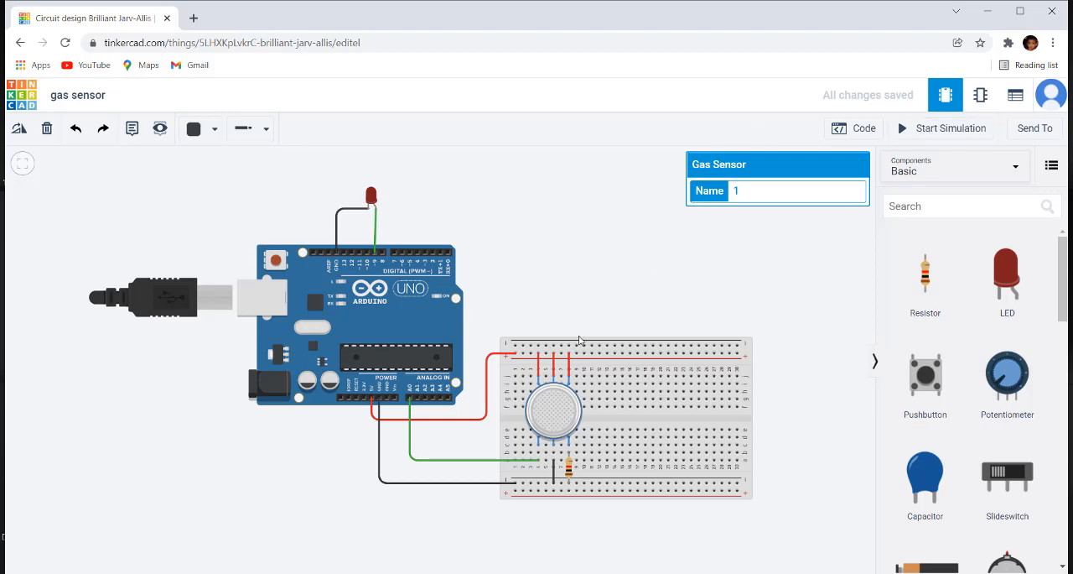
Step: Start the circuit simulation and select the gas sensor to show its smoke cloud
{"action": "scroll", "coordinate": [541, 323], "scroll_direction": "up", "scroll_amount": 3}
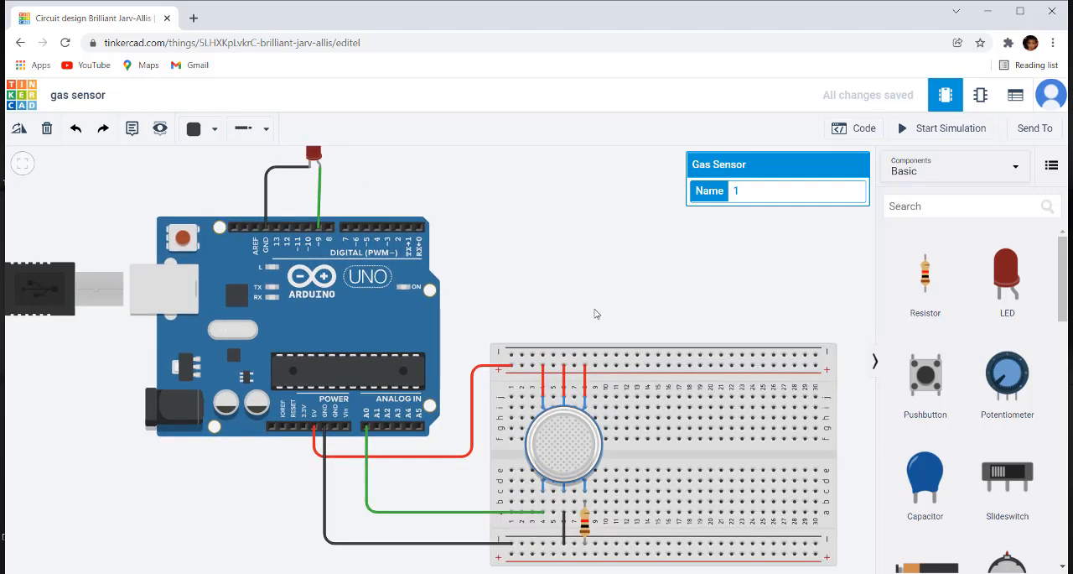
{"action": "scroll", "coordinate": [594, 314], "scroll_direction": "down", "scroll_amount": 3}
{"action": "left_click", "coordinate": [622, 269]}
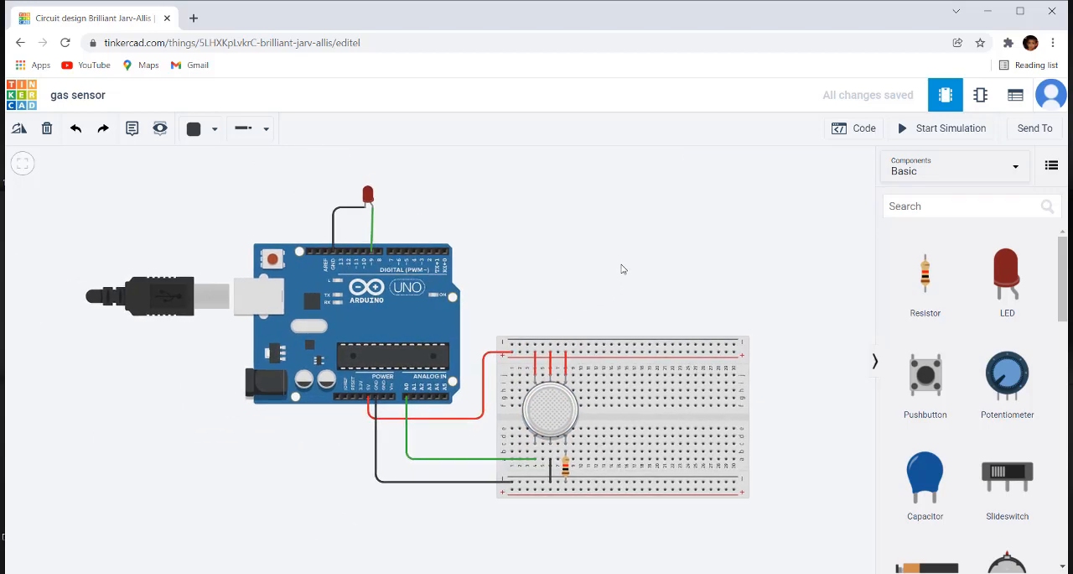
{"action": "left_click", "coordinate": [956, 132]}
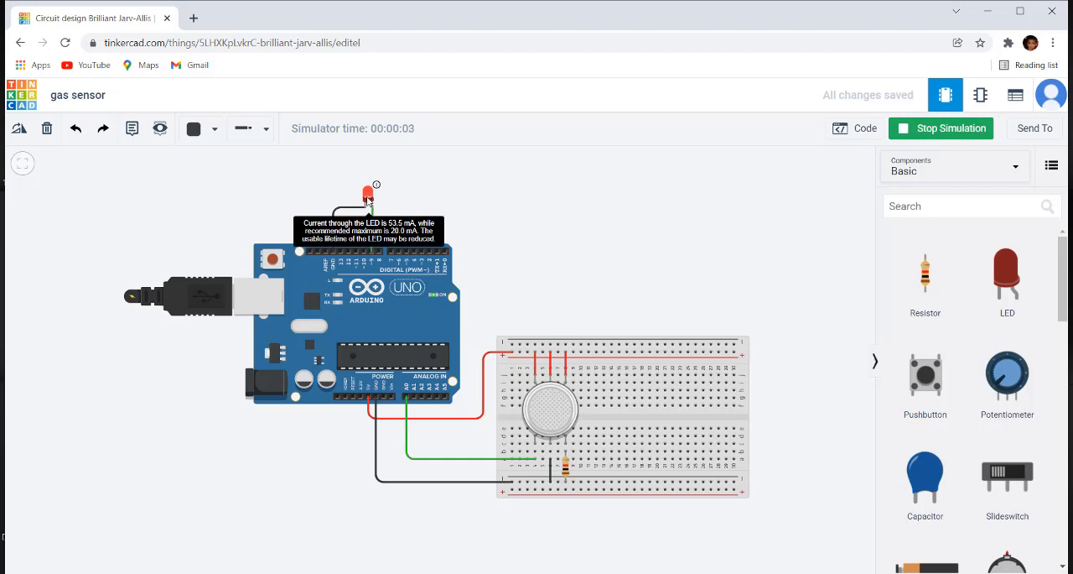
{"action": "left_click", "coordinate": [555, 421]}
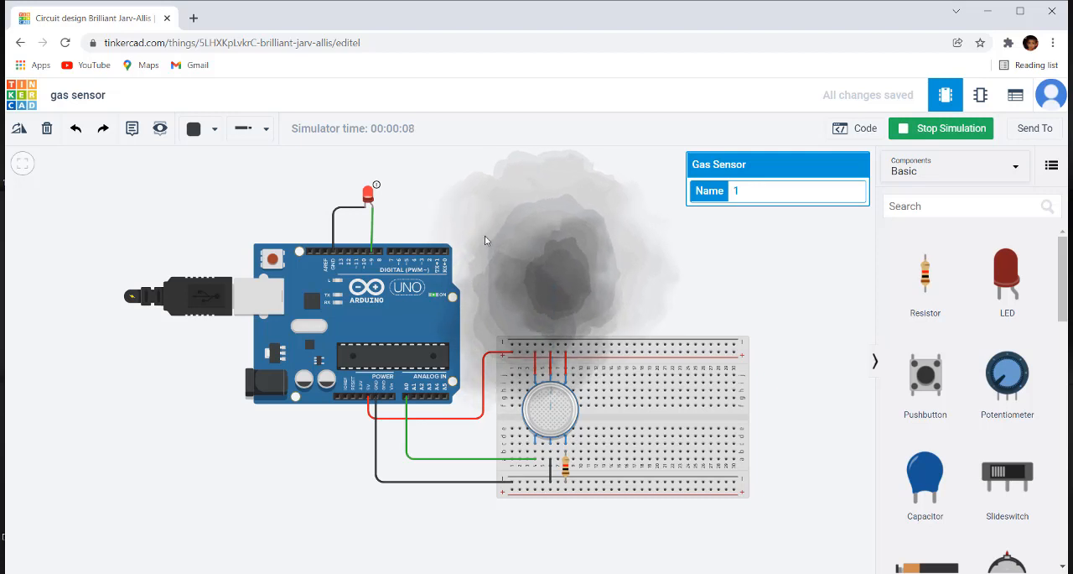
Step: Move the simulated smoke cloud farther from the gas sensor to test the LED's response
{"action": "scroll", "coordinate": [584, 289], "scroll_direction": "down", "scroll_amount": 2}
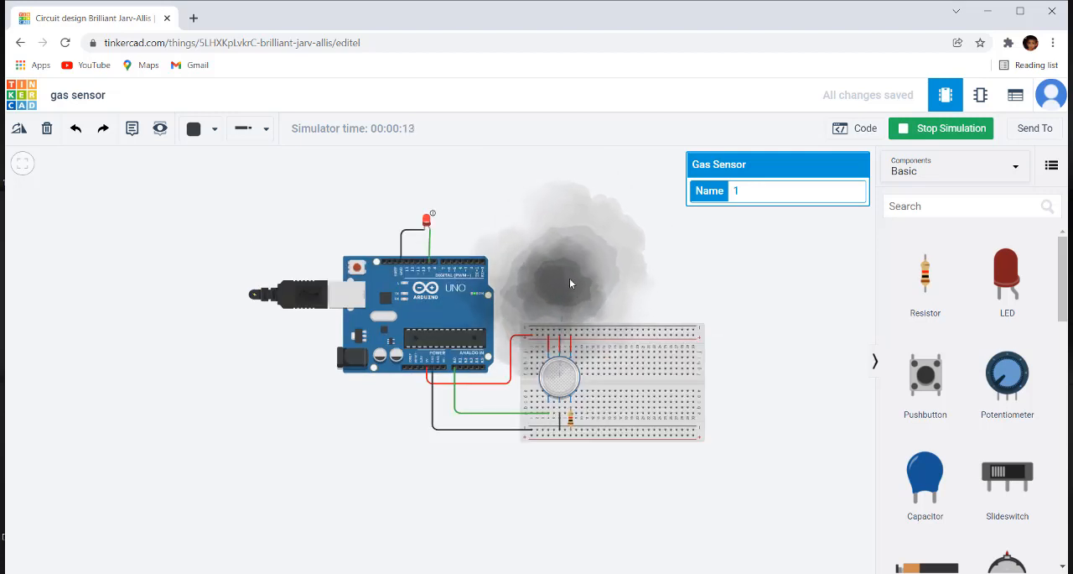
{"action": "left_click_drag", "start_coordinate": [569, 277], "coordinate": [573, 201]}
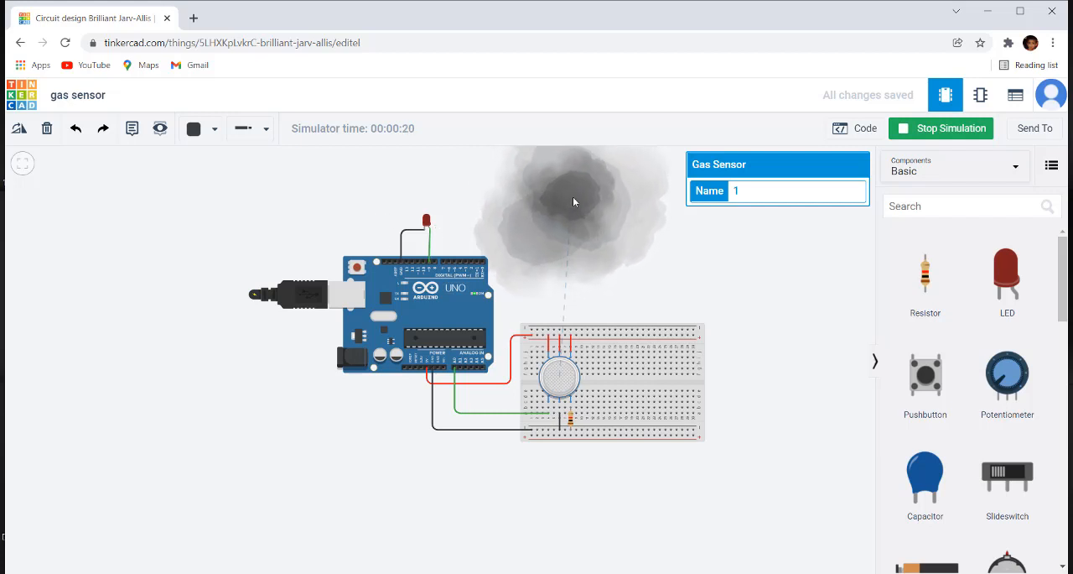
{"action": "scroll", "coordinate": [574, 193], "scroll_direction": "up", "scroll_amount": 1}
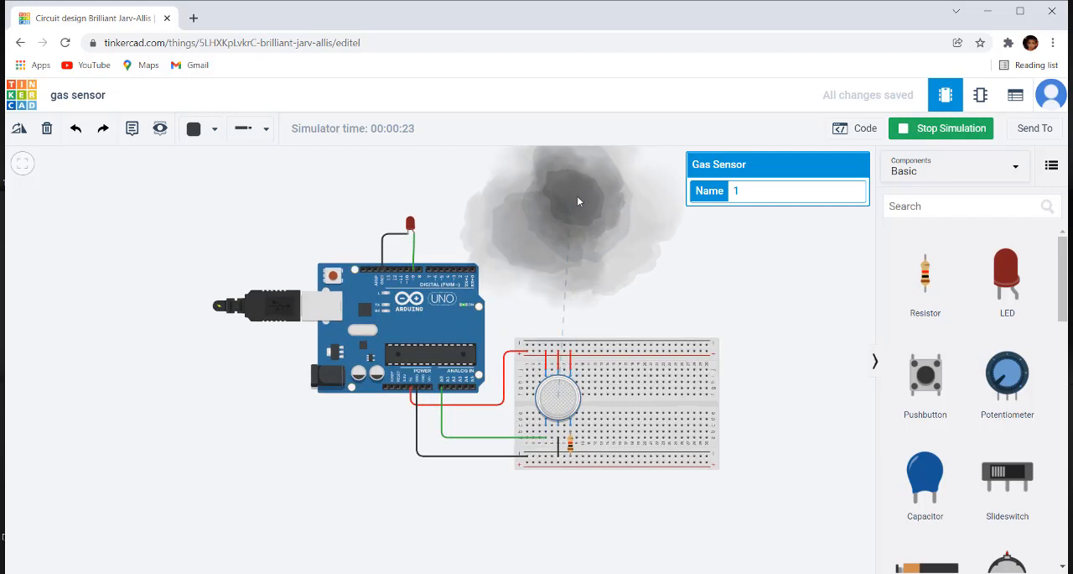
{"action": "scroll", "coordinate": [585, 260], "scroll_direction": "up", "scroll_amount": 2}
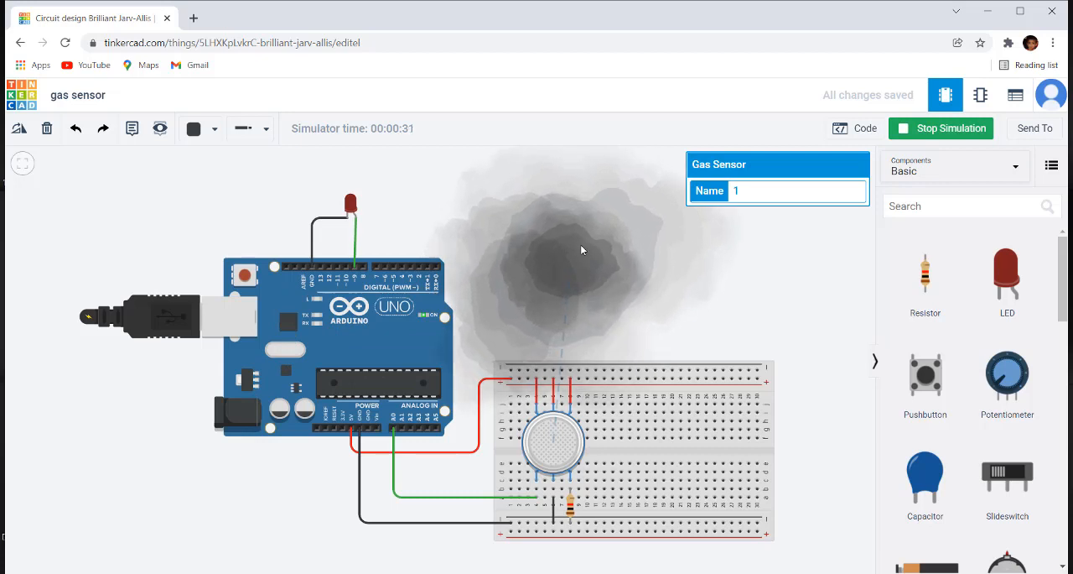
{"action": "left_click_drag", "start_coordinate": [580, 246], "coordinate": [570, 206]}
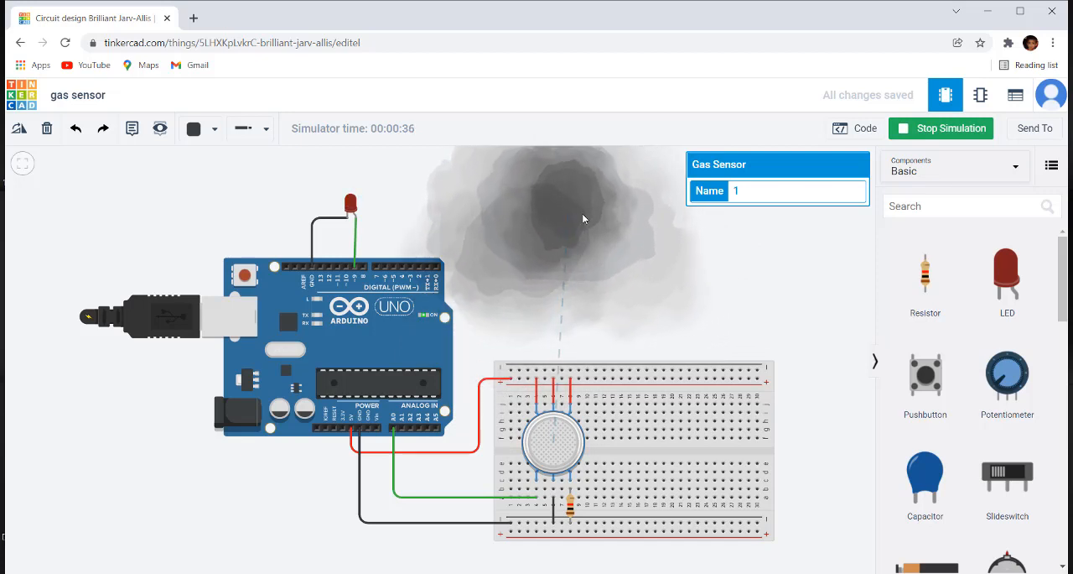
Step: Open the Arduino's block code and its serial monitor to examine the gas_data logic
{"action": "left_click", "coordinate": [859, 128]}
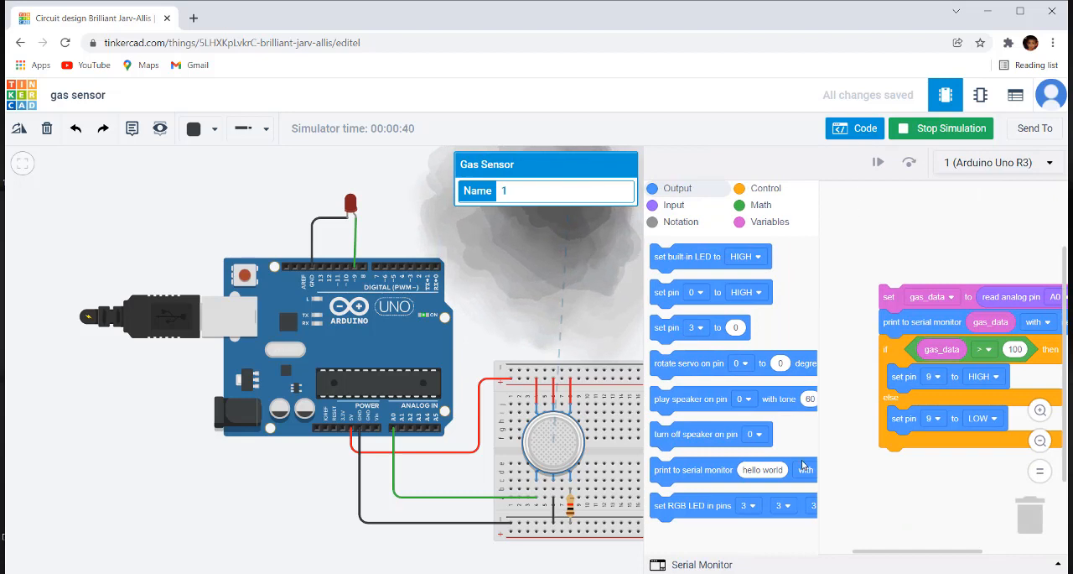
{"action": "left_click_drag", "start_coordinate": [967, 296], "coordinate": [908, 242]}
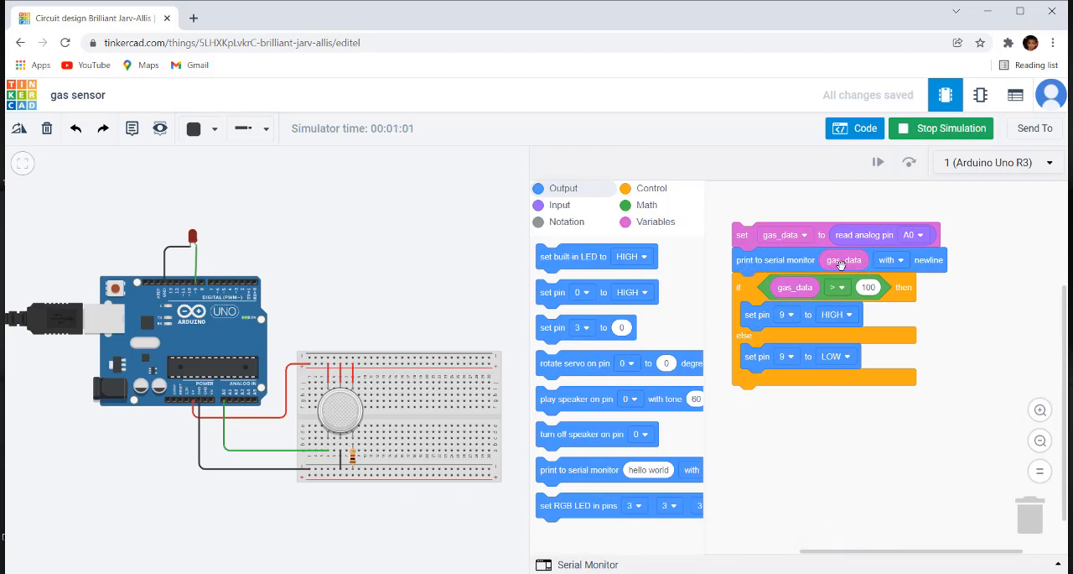
{"action": "left_click", "coordinate": [590, 566]}
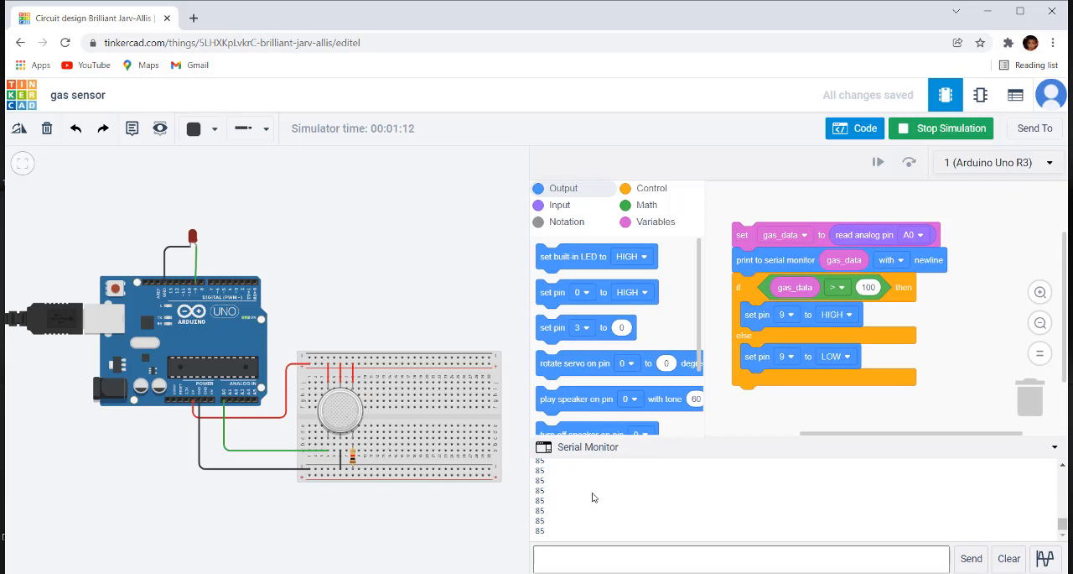
Step: Move the smoke cloud away from and back towards the gas sensor to check the serial monitor readings
{"action": "left_click", "coordinate": [347, 409]}
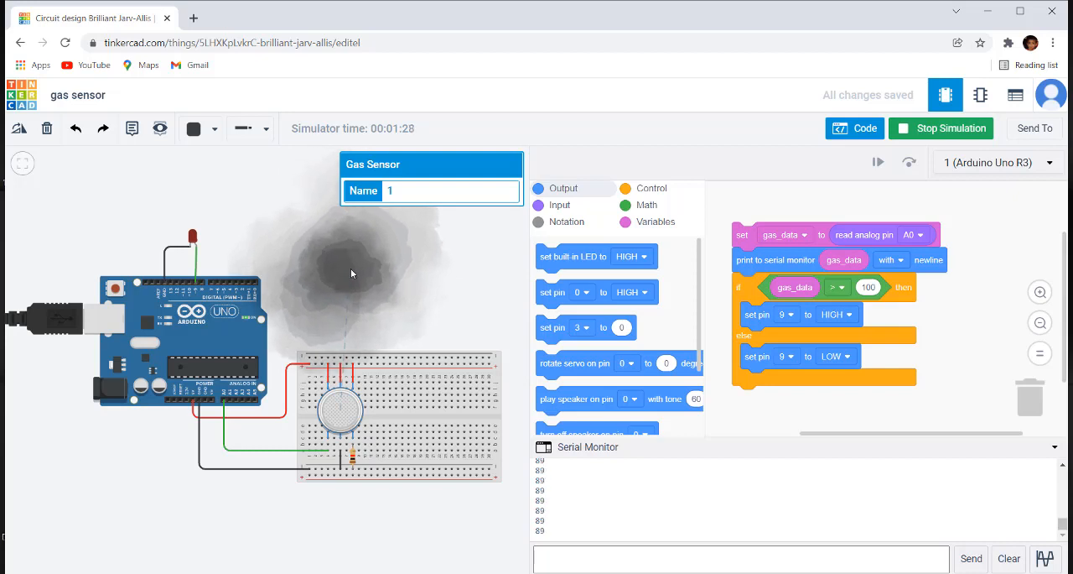
{"action": "left_click_drag", "start_coordinate": [351, 273], "coordinate": [346, 247]}
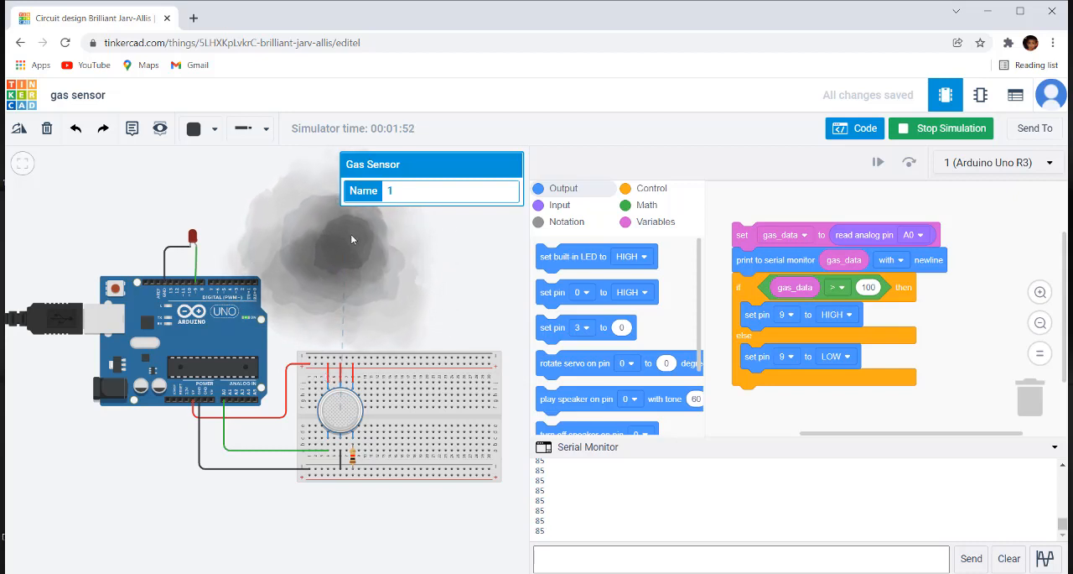
{"action": "left_click_drag", "start_coordinate": [351, 233], "coordinate": [346, 328]}
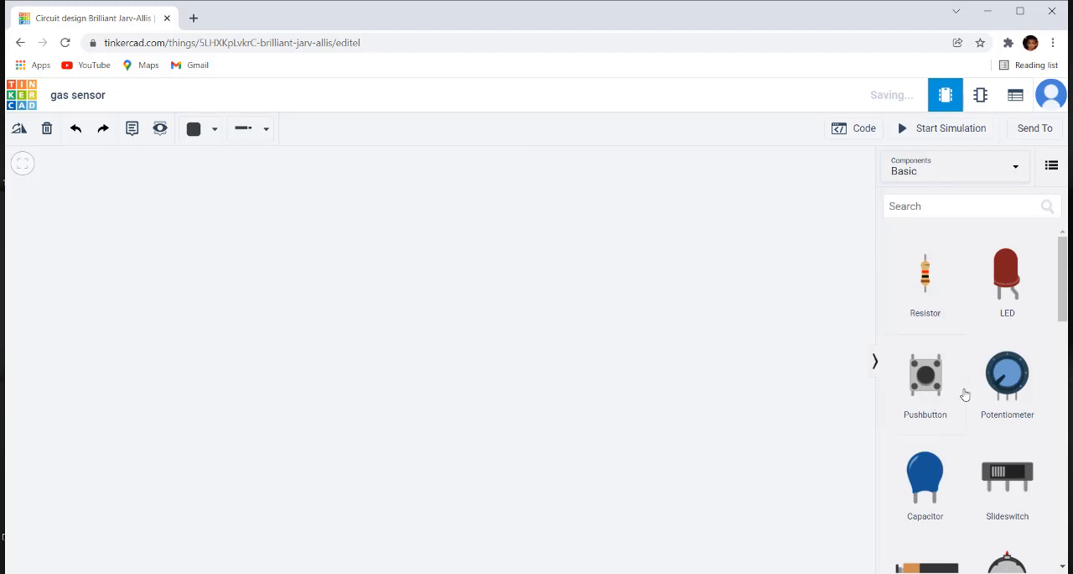
Step: Switch the component library from the Basic set to All components
{"action": "scroll", "coordinate": [964, 394], "scroll_direction": "down", "scroll_amount": 2}
{"action": "scroll", "coordinate": [965, 395], "scroll_direction": "down", "scroll_amount": 10}
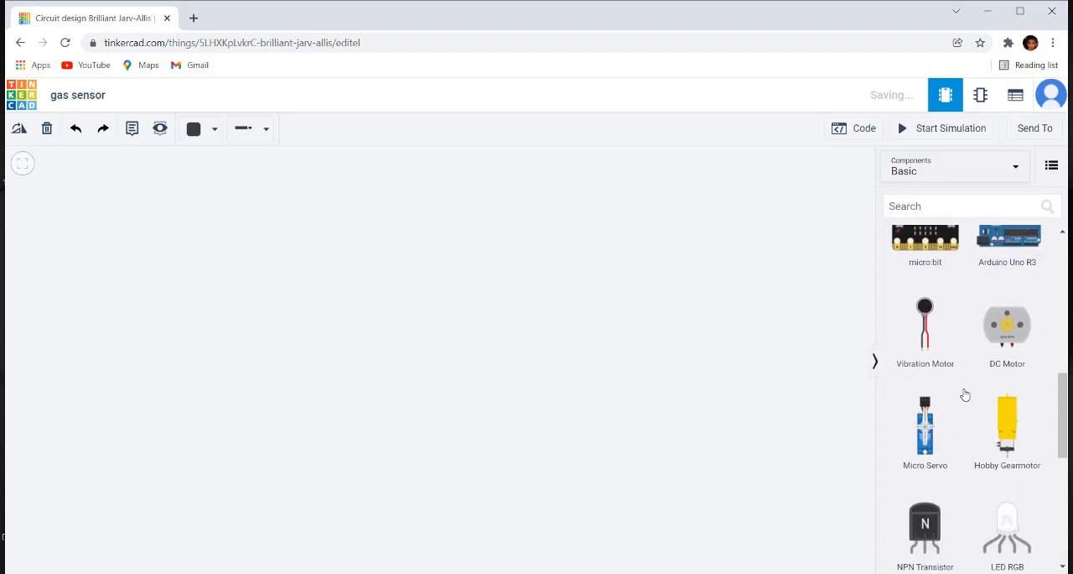
{"action": "scroll", "coordinate": [964, 394], "scroll_direction": "down", "scroll_amount": 1}
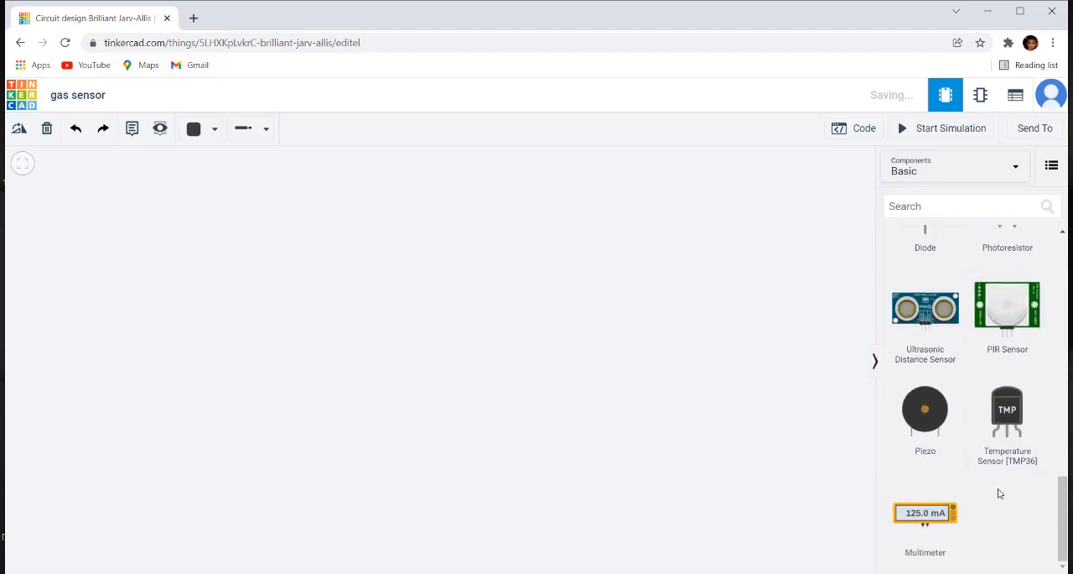
{"action": "scroll", "coordinate": [998, 493], "scroll_direction": "up", "scroll_amount": 2}
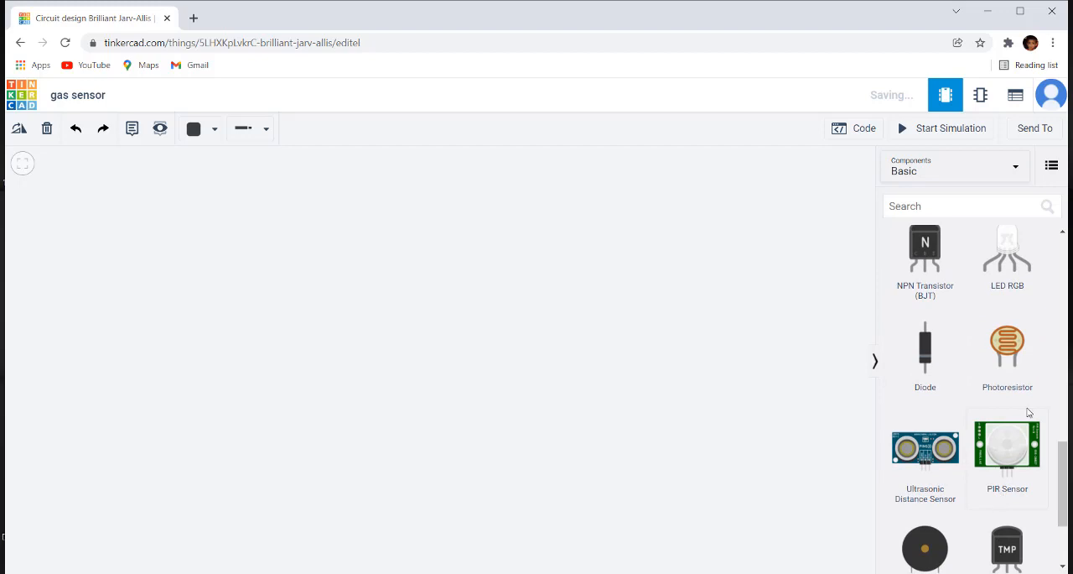
{"action": "left_click", "coordinate": [1002, 172]}
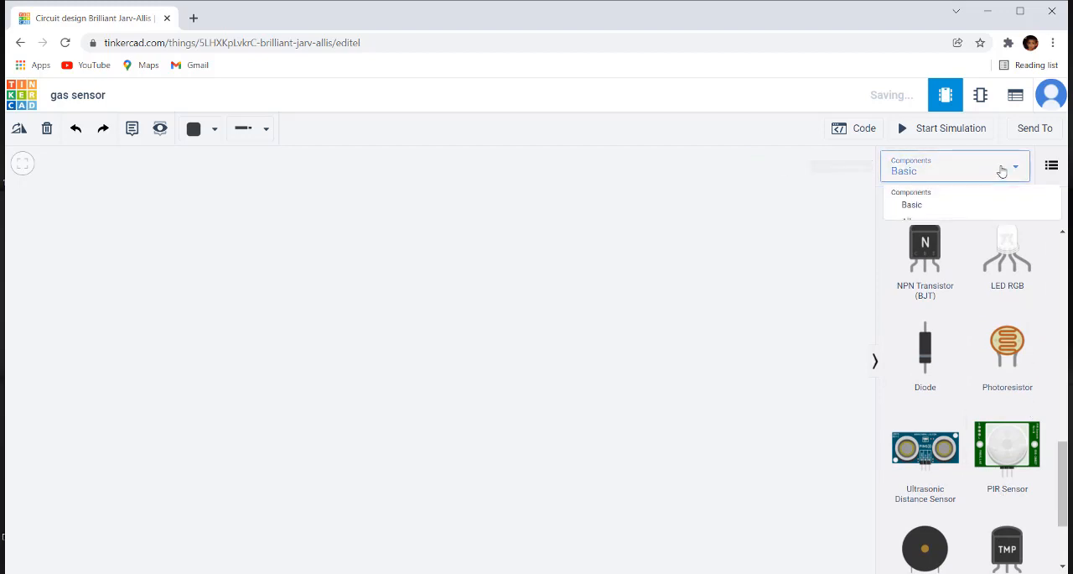
{"action": "left_click", "coordinate": [914, 230]}
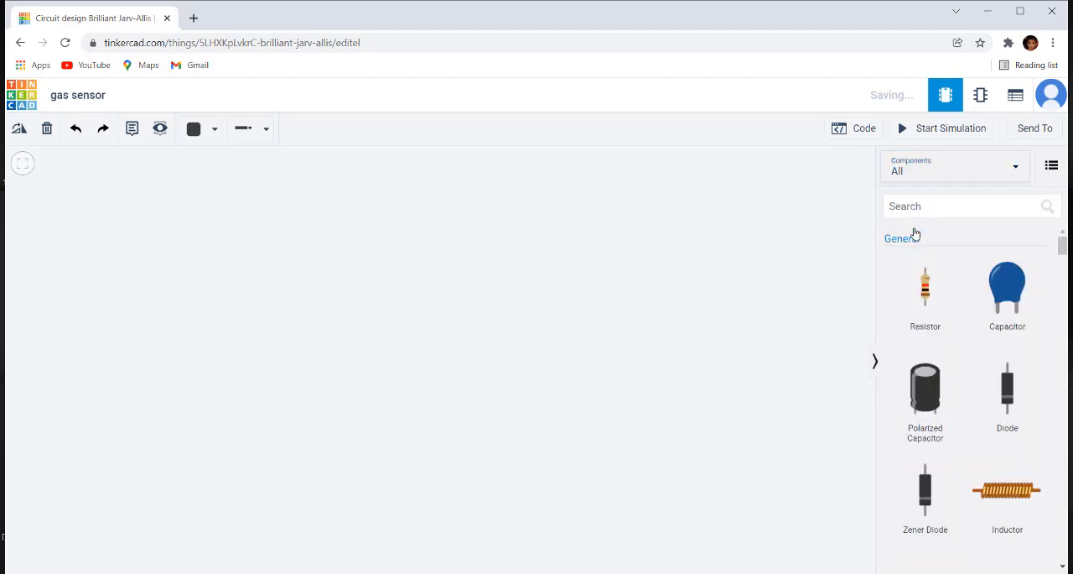
Step: Place a Gas Sensor in the empty workspace and shift it right of centre
{"action": "scroll", "coordinate": [978, 424], "scroll_direction": "down", "scroll_amount": 6}
{"action": "scroll", "coordinate": [979, 426], "scroll_direction": "down", "scroll_amount": 8}
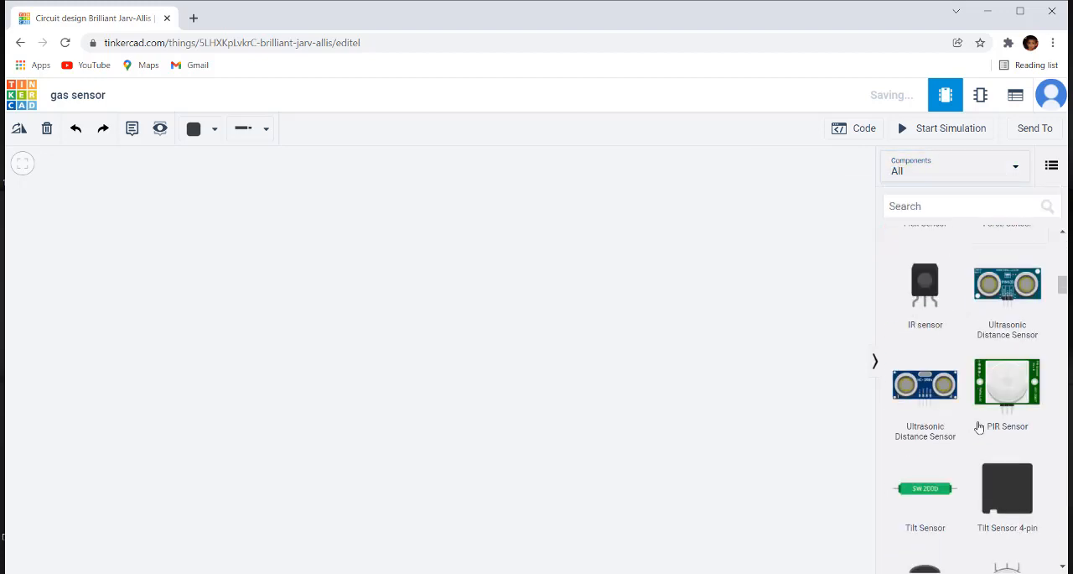
{"action": "scroll", "coordinate": [979, 428], "scroll_direction": "down", "scroll_amount": 1}
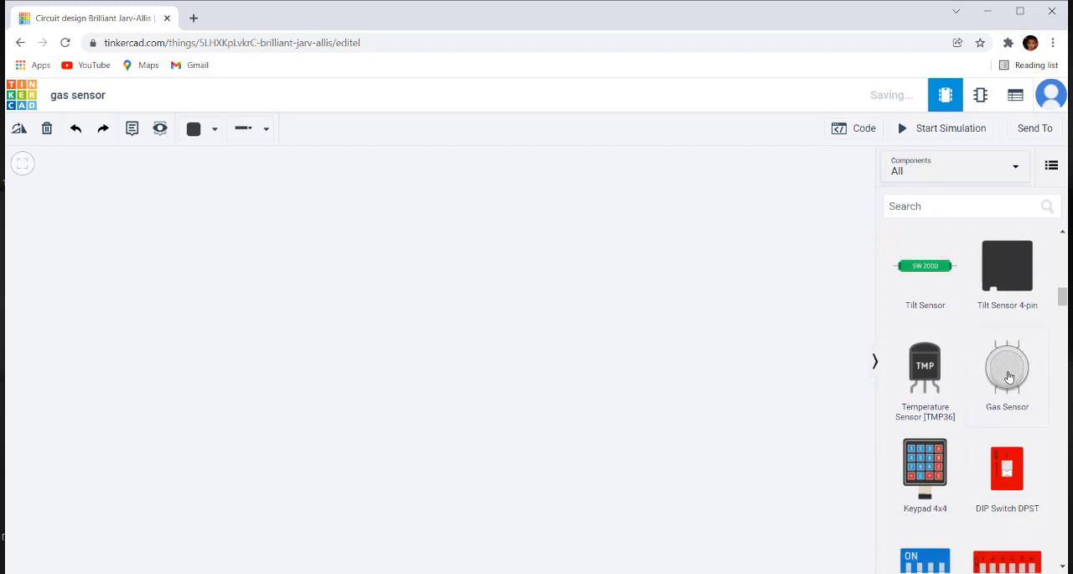
{"action": "left_click_drag", "start_coordinate": [1008, 377], "coordinate": [571, 343]}
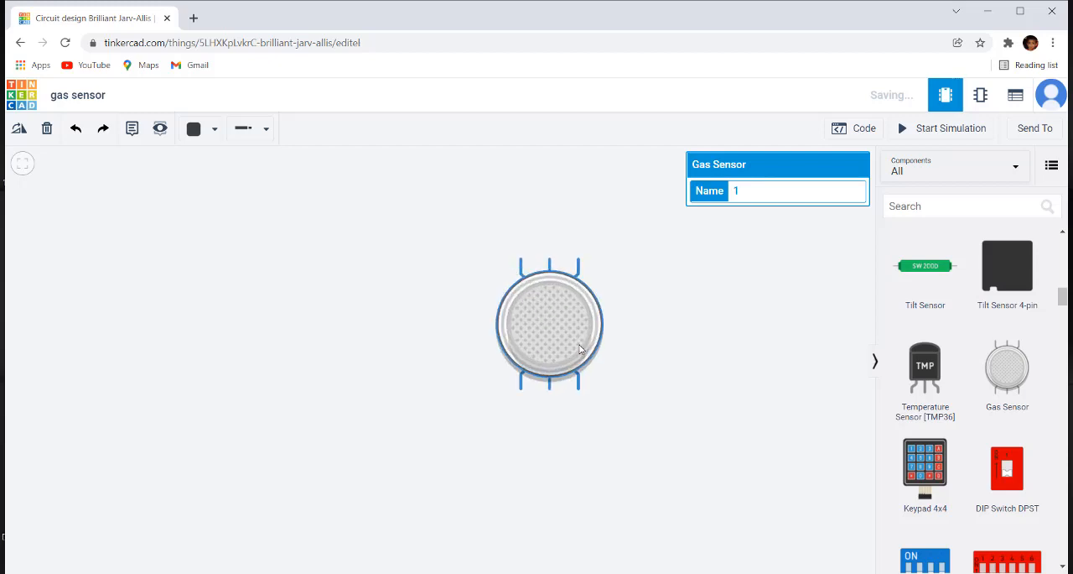
{"action": "left_click", "coordinate": [649, 322]}
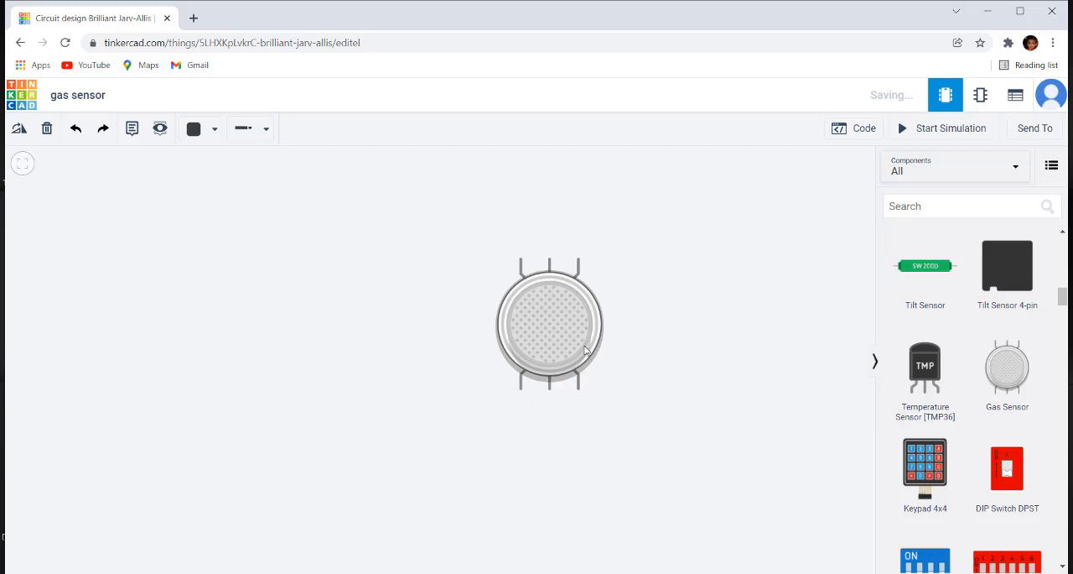
{"action": "left_click_drag", "start_coordinate": [566, 325], "coordinate": [646, 357]}
{"action": "left_click", "coordinate": [726, 403]}
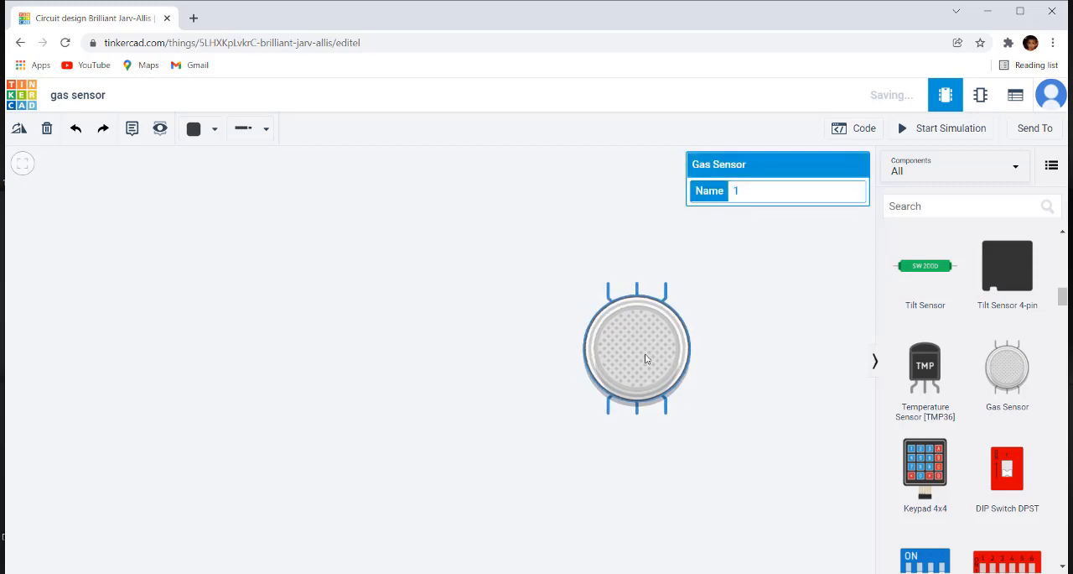
{"action": "left_click", "coordinate": [729, 356]}
Step: Place an Arduino Uno R3 to the left of the gas sensor
{"action": "scroll", "coordinate": [950, 347], "scroll_direction": "down", "scroll_amount": 2}
{"action": "scroll", "coordinate": [951, 347], "scroll_direction": "down", "scroll_amount": 12}
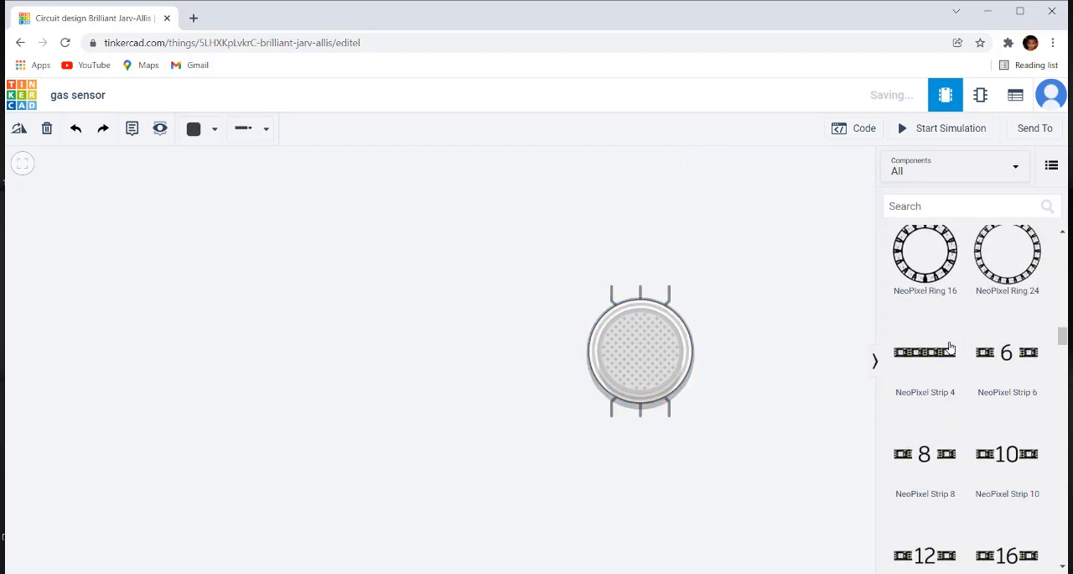
{"action": "scroll", "coordinate": [951, 347], "scroll_direction": "down", "scroll_amount": 12}
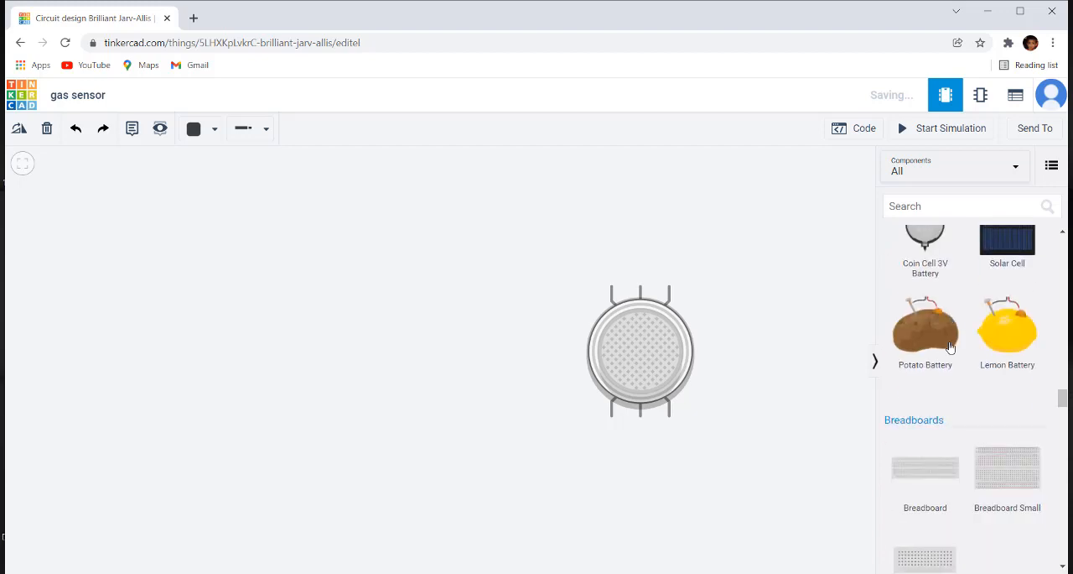
{"action": "scroll", "coordinate": [951, 347], "scroll_direction": "up", "scroll_amount": 2}
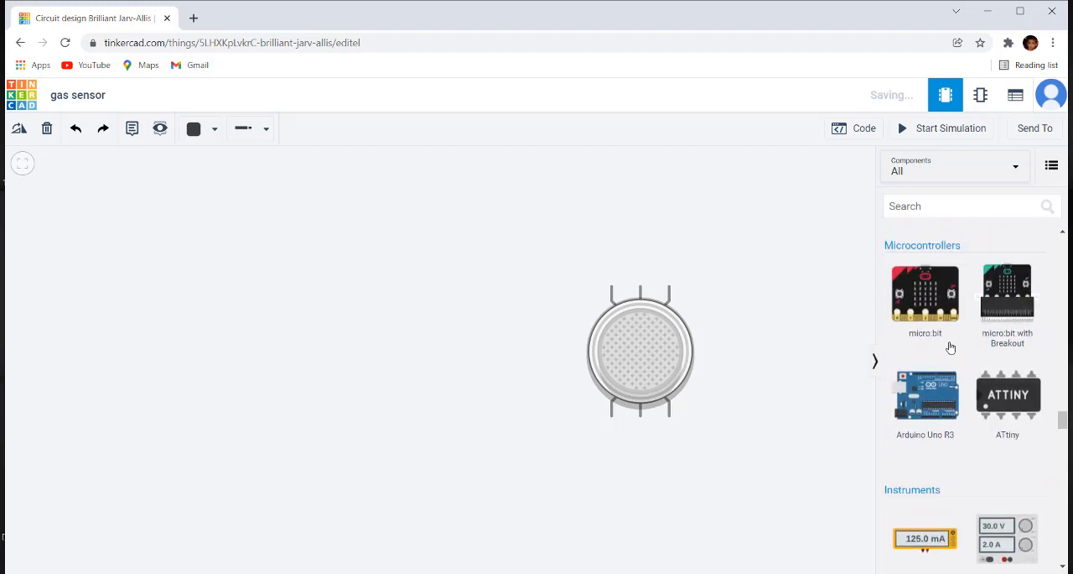
{"action": "left_click", "coordinate": [939, 392]}
{"action": "left_click", "coordinate": [365, 347]}
{"action": "scroll", "coordinate": [362, 343], "scroll_direction": "down", "scroll_amount": 3}
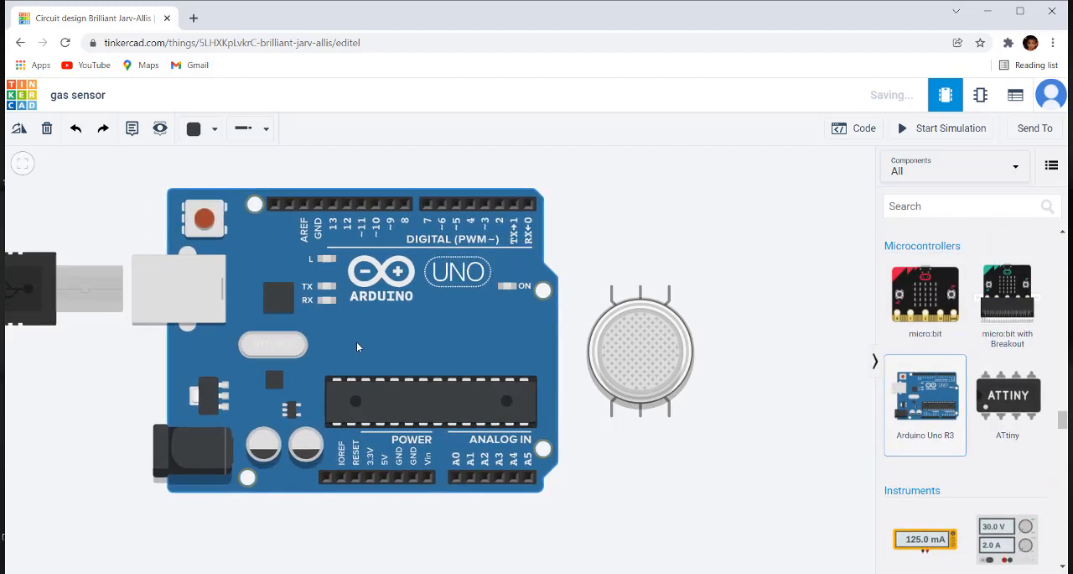
{"action": "left_click", "coordinate": [419, 352]}
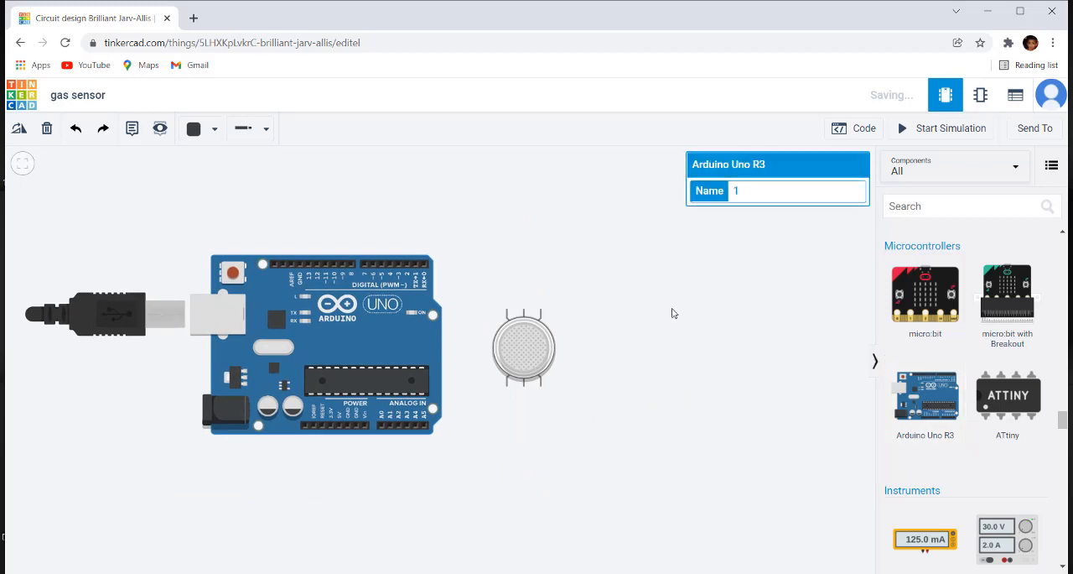
Step: Add a Breadboard Small beside the Arduino and seat the gas sensor across its centre gap, with pins in columns 9, 11 and 13
{"action": "scroll", "coordinate": [672, 309], "scroll_direction": "up", "scroll_amount": 3}
{"action": "mouse_move", "coordinate": [597, 328]}
{"action": "left_mouse_down"}
{"action": "mouse_move", "coordinate": [711, 317]}
{"action": "mouse_move", "coordinate": [598, 323]}
{"action": "left_mouse_up"}
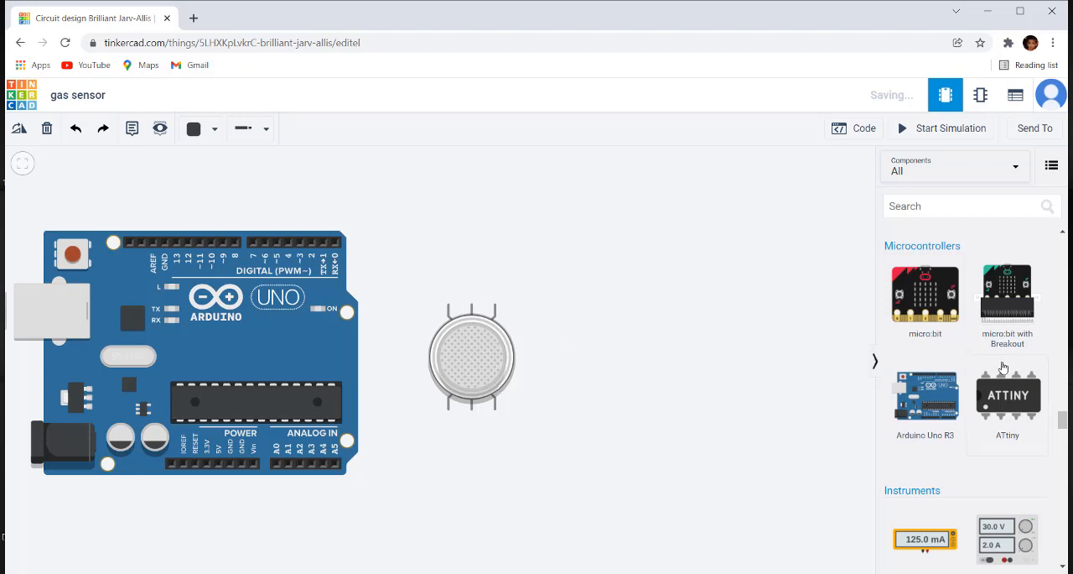
{"action": "scroll", "coordinate": [1004, 369], "scroll_direction": "up", "scroll_amount": 4}
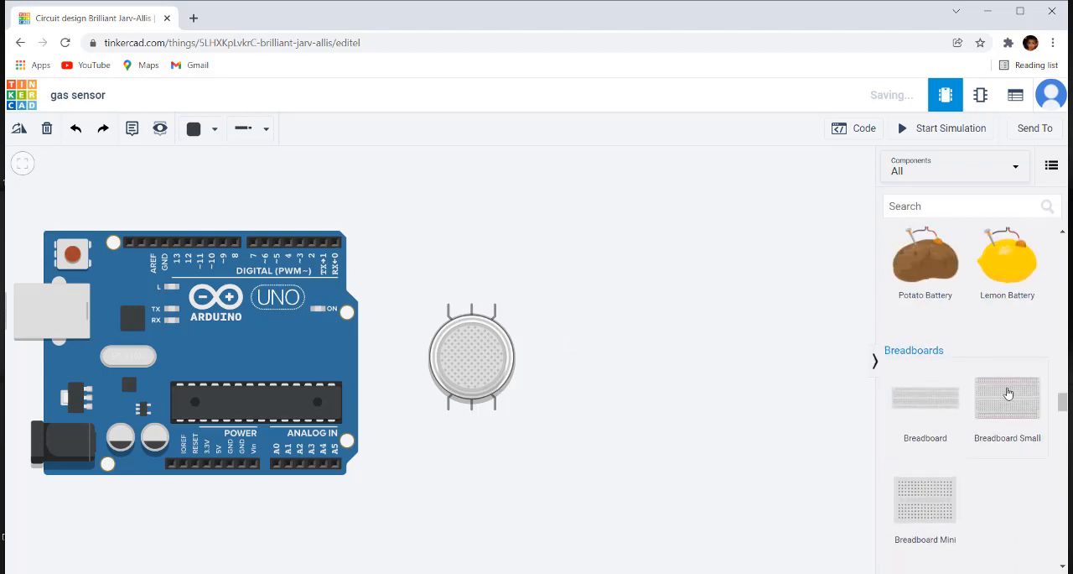
{"action": "left_click_drag", "start_coordinate": [1009, 393], "coordinate": [582, 352]}
{"action": "left_click", "coordinate": [565, 516]}
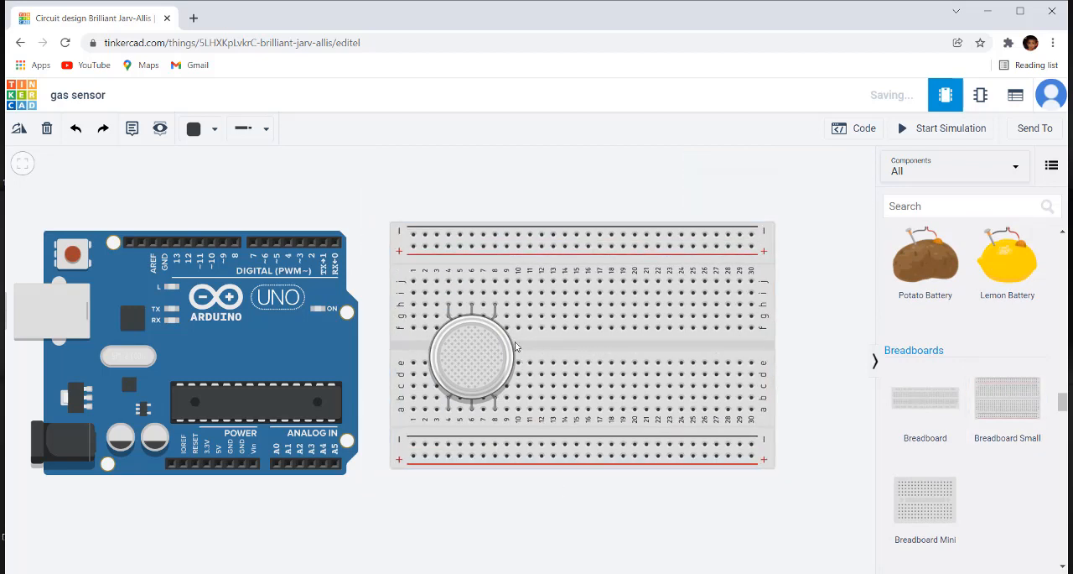
{"action": "left_click_drag", "start_coordinate": [467, 358], "coordinate": [525, 331]}
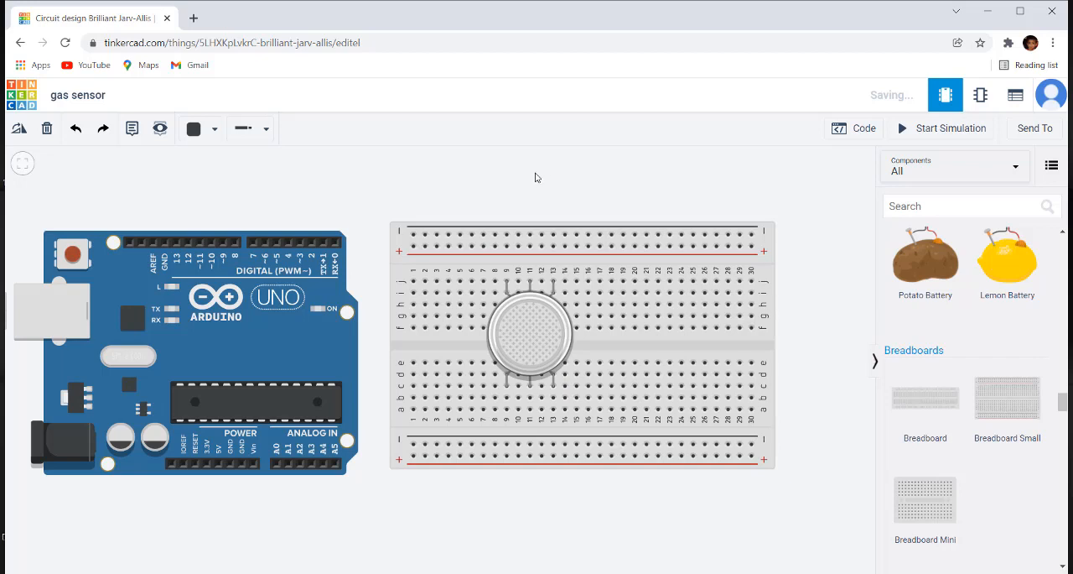
Step: Wire the Arduino's 5V pin to the breadboard's upper positive rail at column 1, routing it beneath and between the boards
{"action": "left_click", "coordinate": [217, 467]}
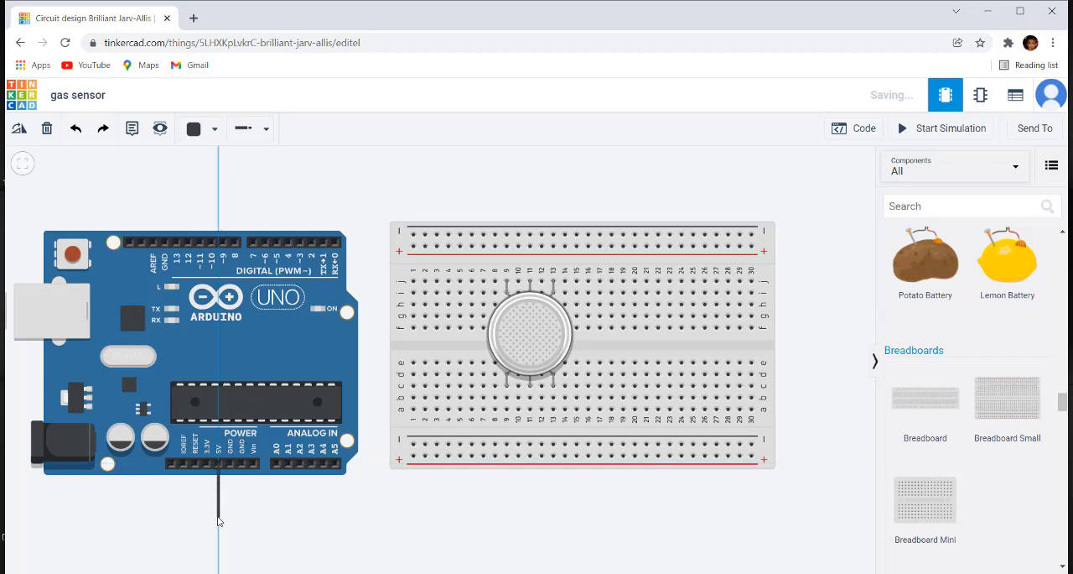
{"action": "left_click", "coordinate": [218, 517]}
{"action": "left_click", "coordinate": [362, 517]}
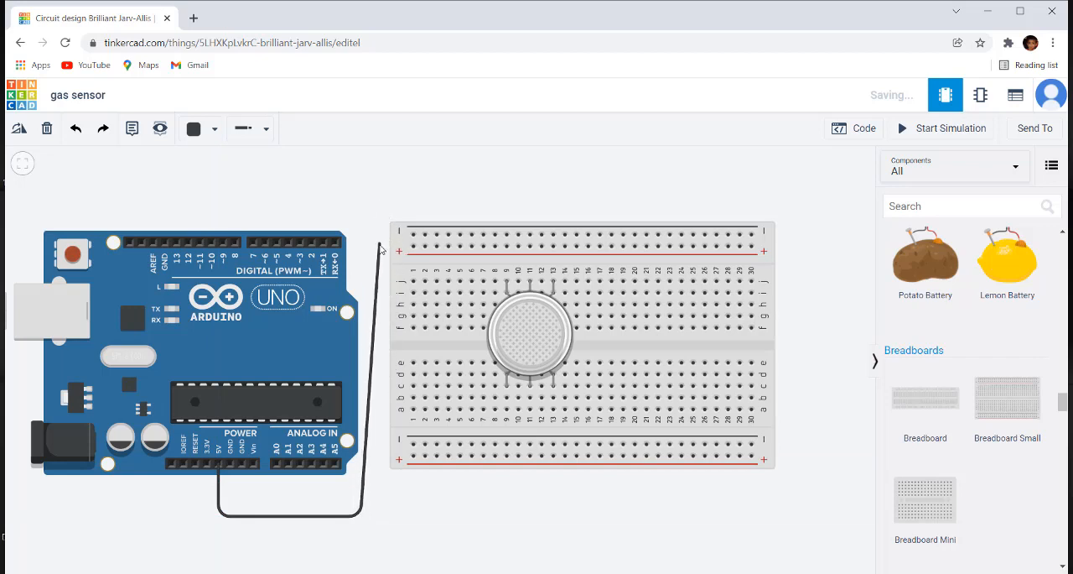
{"action": "left_click", "coordinate": [413, 246]}
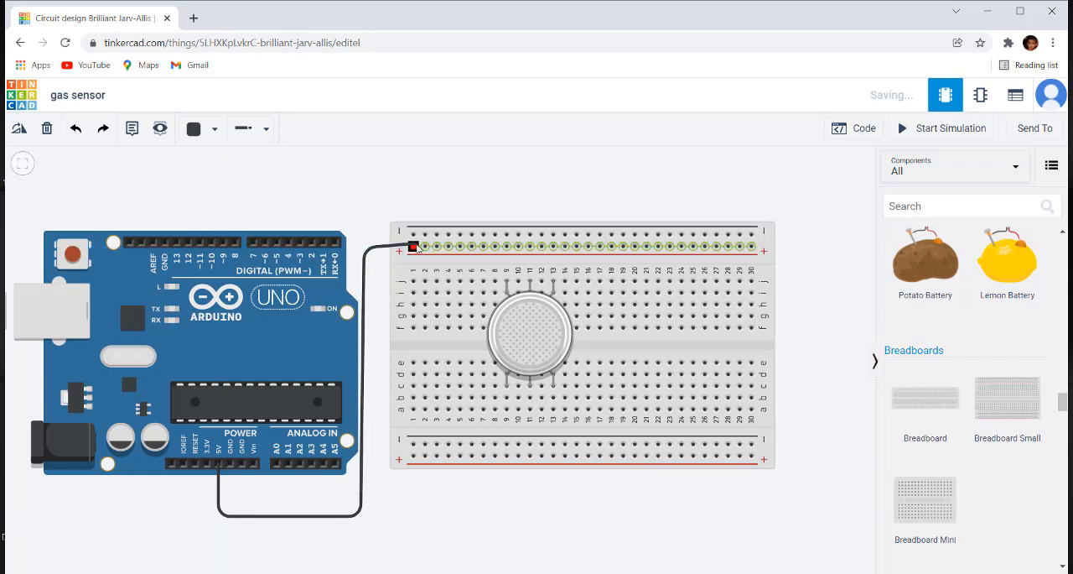
{"action": "left_click", "coordinate": [413, 246]}
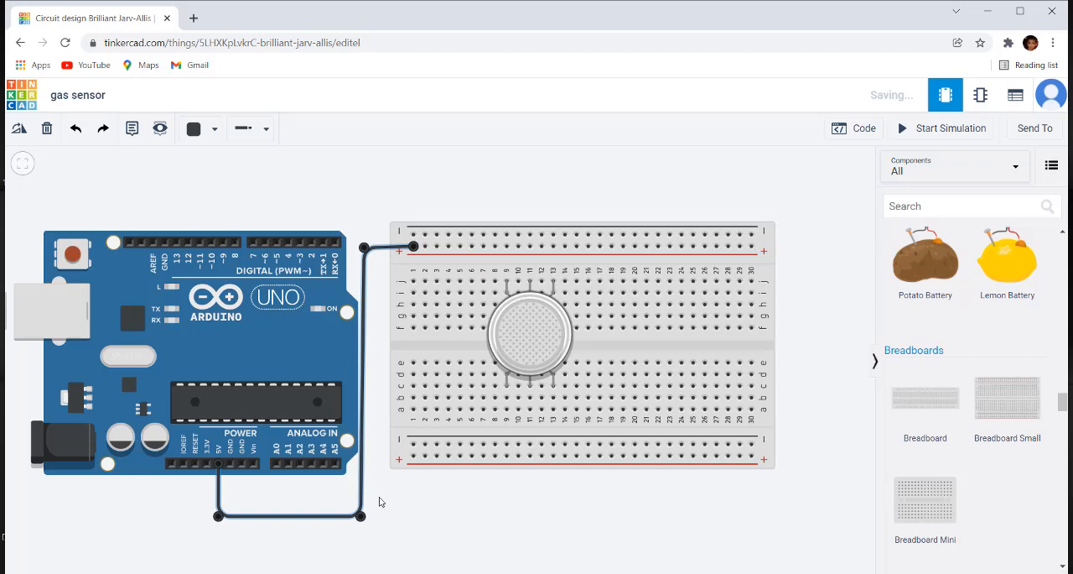
{"action": "left_click_drag", "start_coordinate": [366, 521], "coordinate": [374, 525]}
{"action": "left_click", "coordinate": [434, 529]}
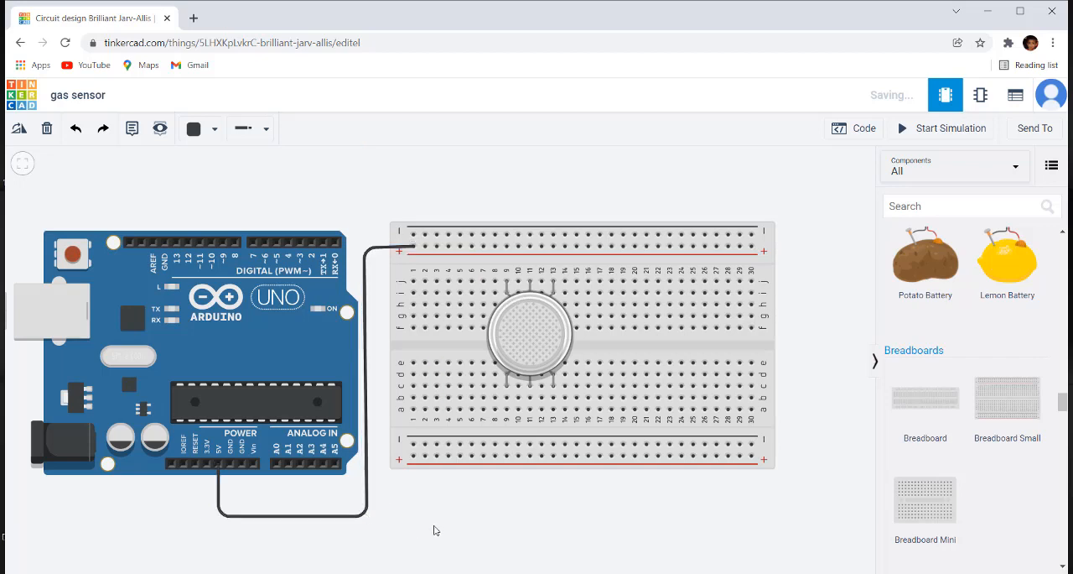
Step: Change the 5V wire's colour to red
{"action": "left_click", "coordinate": [369, 491]}
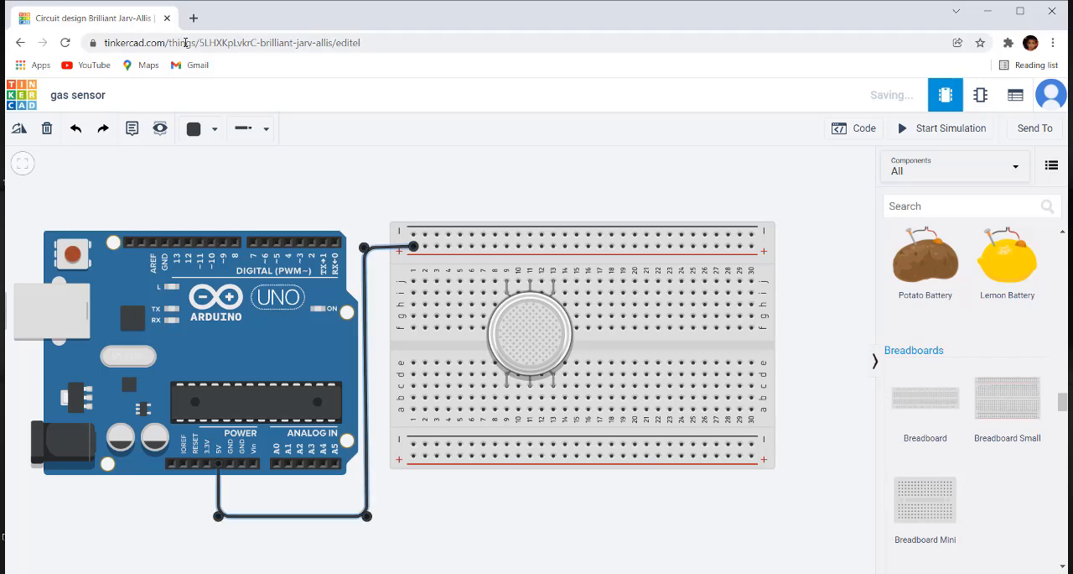
{"action": "left_click", "coordinate": [214, 129]}
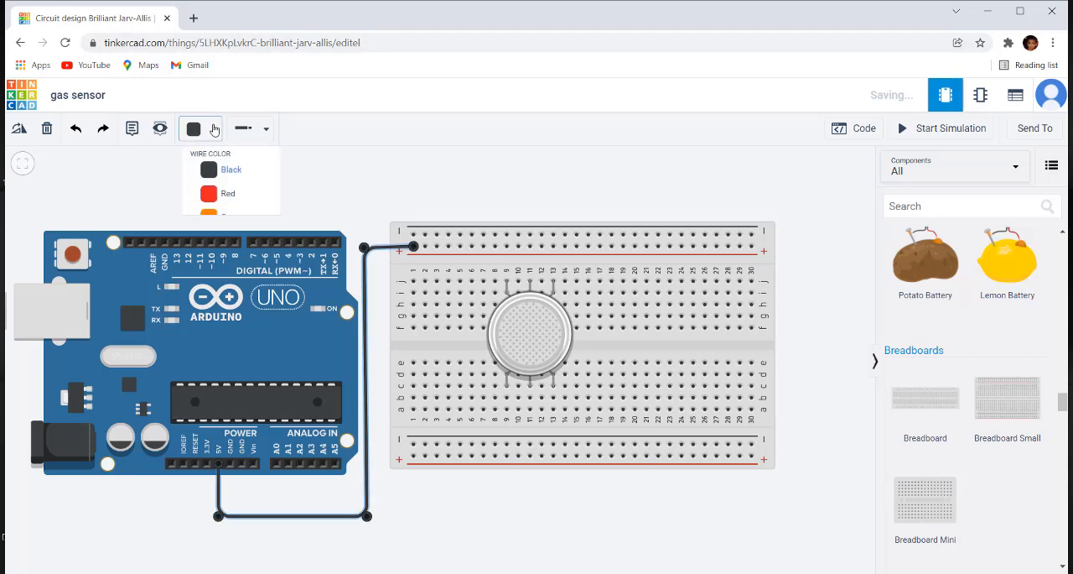
{"action": "left_click", "coordinate": [226, 200]}
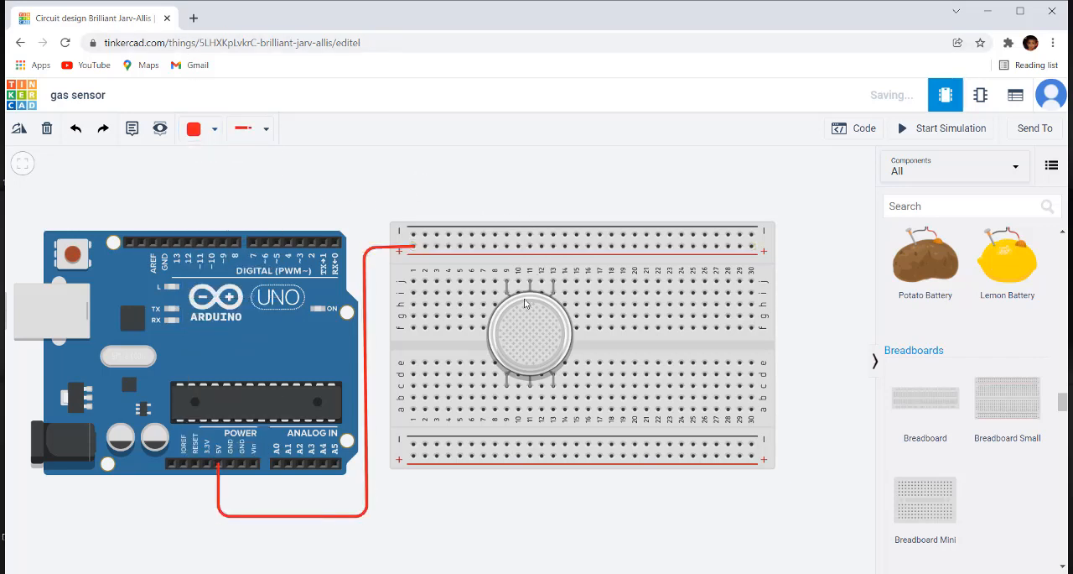
Step: Add three jumpers from the upper positive rail to row j in columns 9, 11 and 13, powering the sensor's upper pins
{"action": "left_click", "coordinate": [507, 245]}
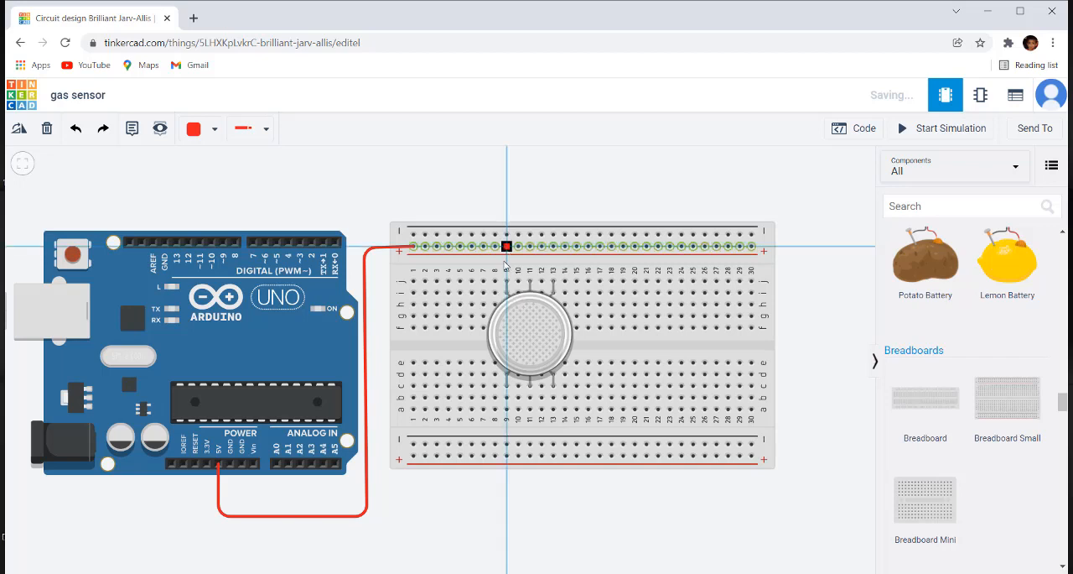
{"action": "left_click", "coordinate": [506, 281]}
{"action": "left_click", "coordinate": [506, 283]}
{"action": "left_click", "coordinate": [574, 184]}
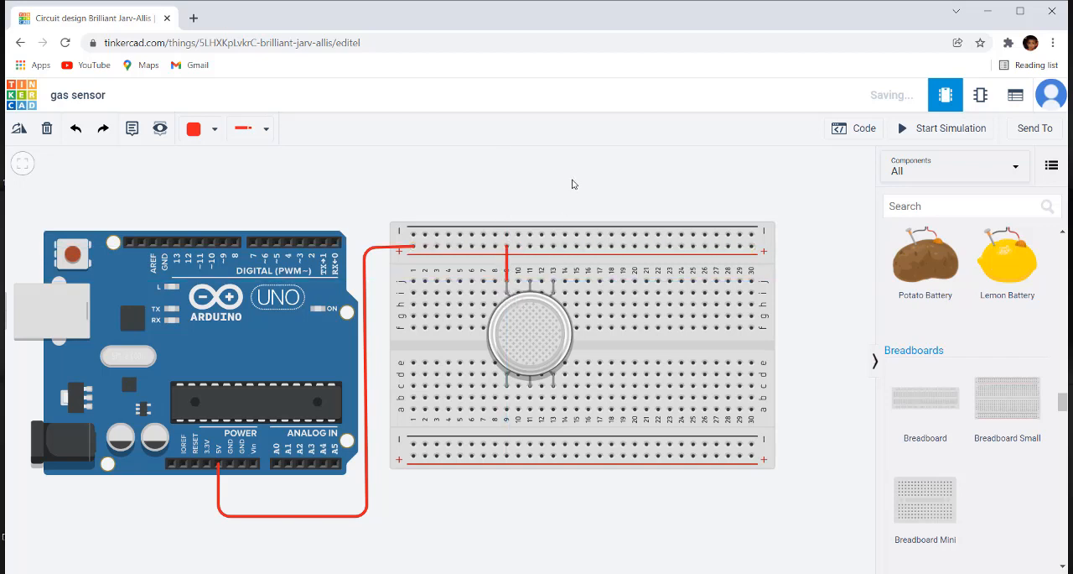
{"action": "left_click", "coordinate": [530, 245]}
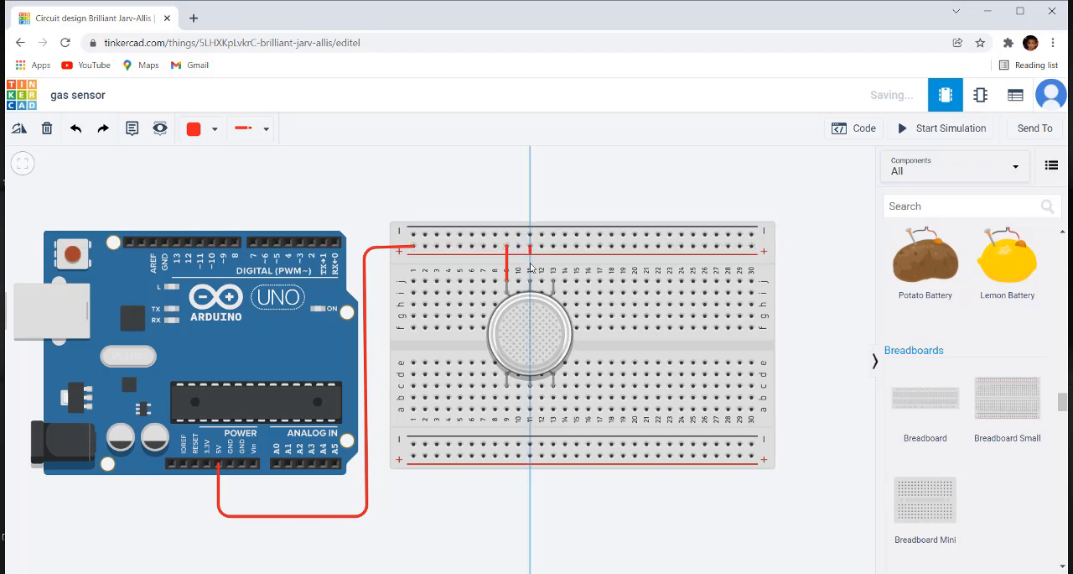
{"action": "left_click", "coordinate": [530, 283]}
{"action": "left_click", "coordinate": [565, 192]}
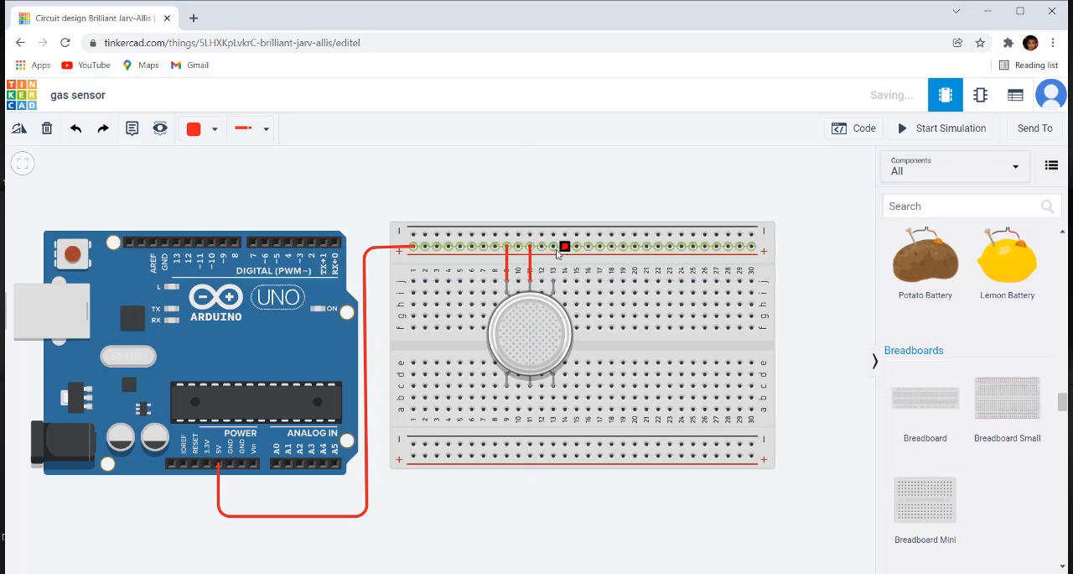
{"action": "left_click", "coordinate": [554, 246]}
{"action": "left_click", "coordinate": [554, 282]}
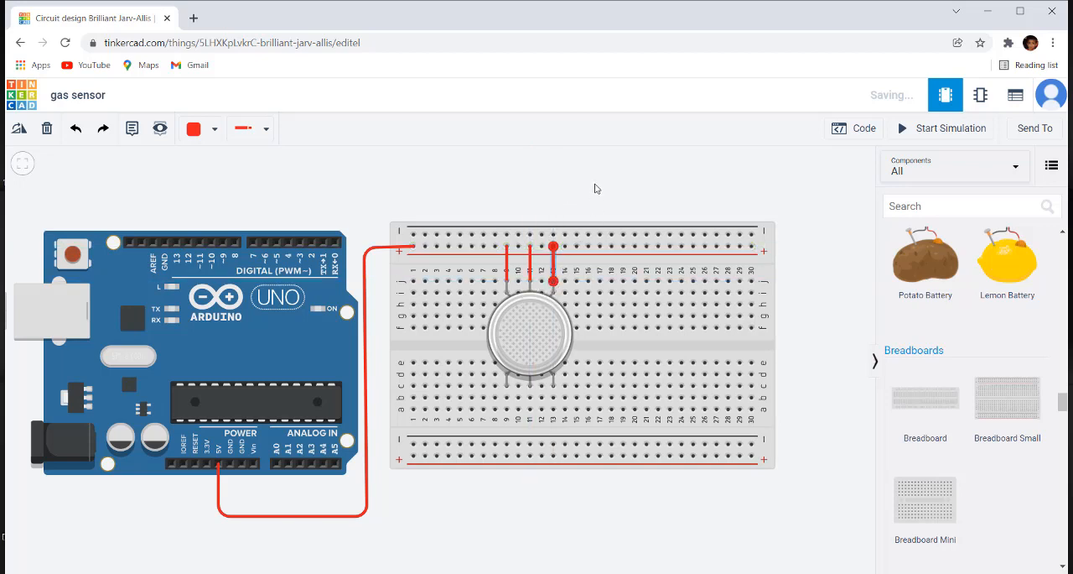
{"action": "left_click", "coordinate": [596, 188]}
Step: Wire the Arduino's GND pin next to 5V to the breadboard's lower negative rail at column 1, routing it below the 5V wire
{"action": "left_click", "coordinate": [229, 463]}
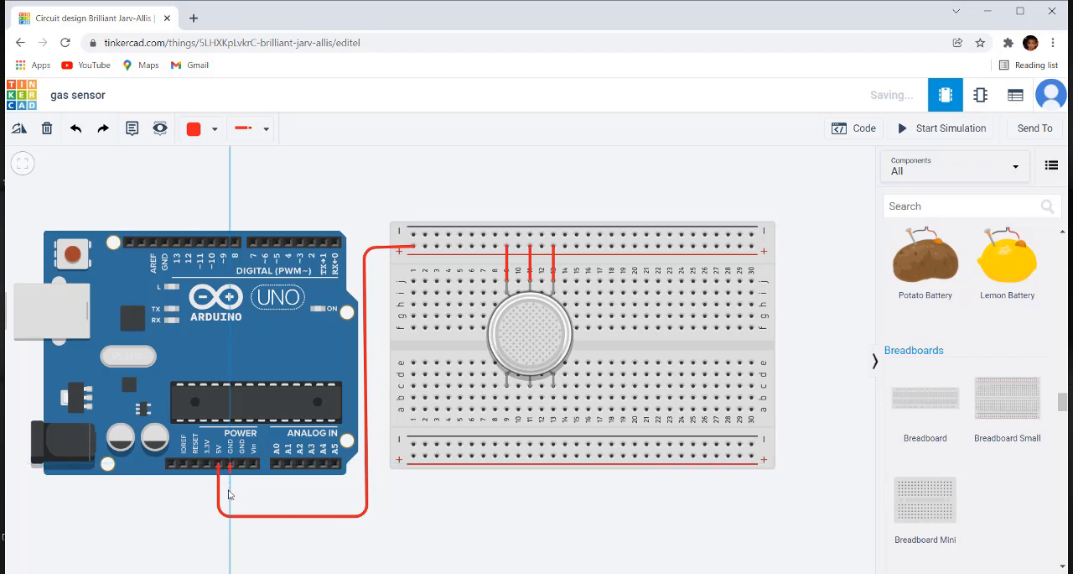
{"action": "left_click", "coordinate": [231, 541]}
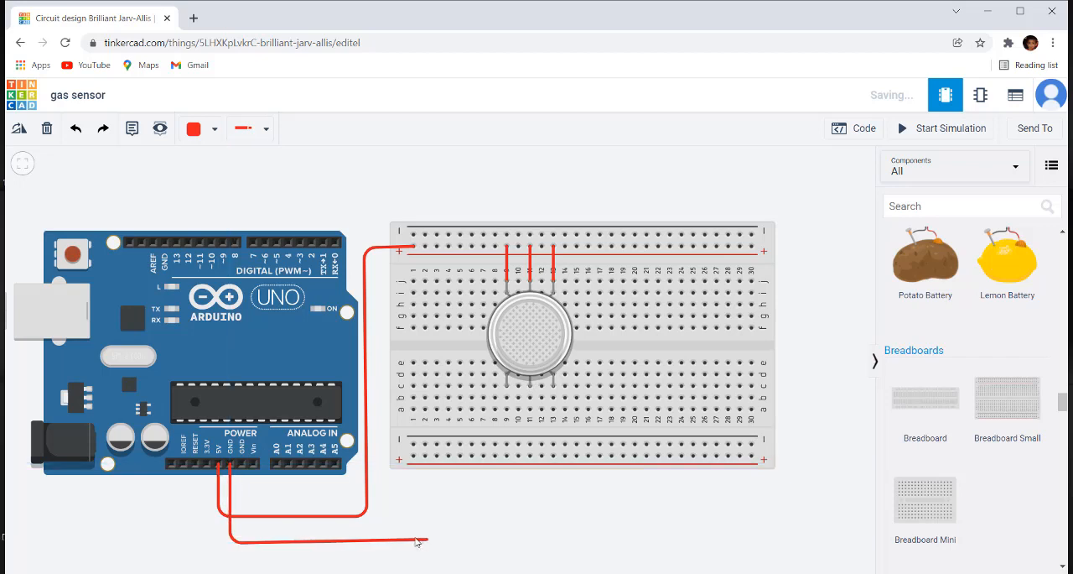
{"action": "left_click", "coordinate": [412, 535]}
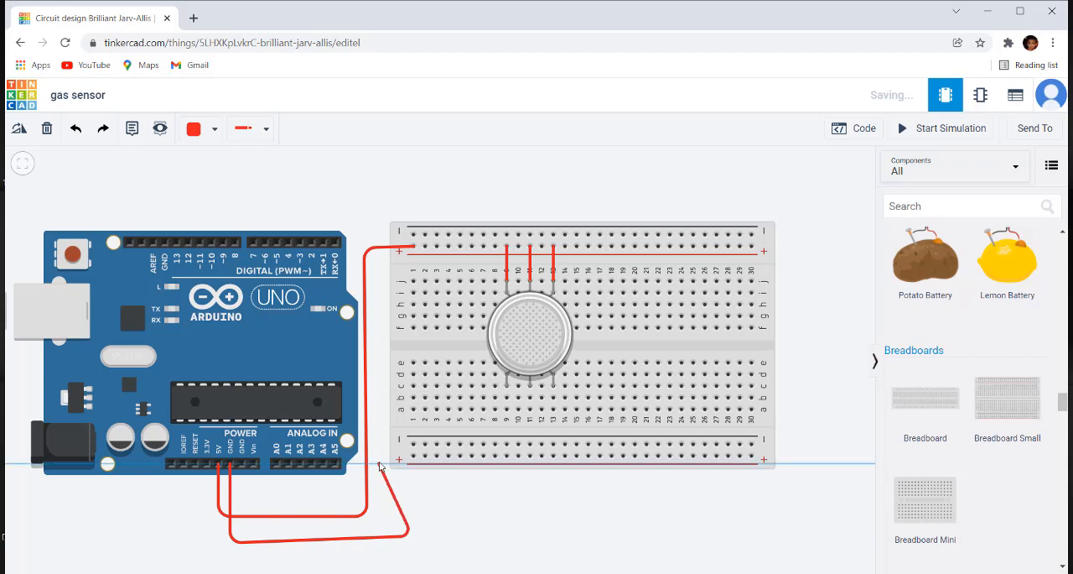
{"action": "left_click", "coordinate": [373, 442]}
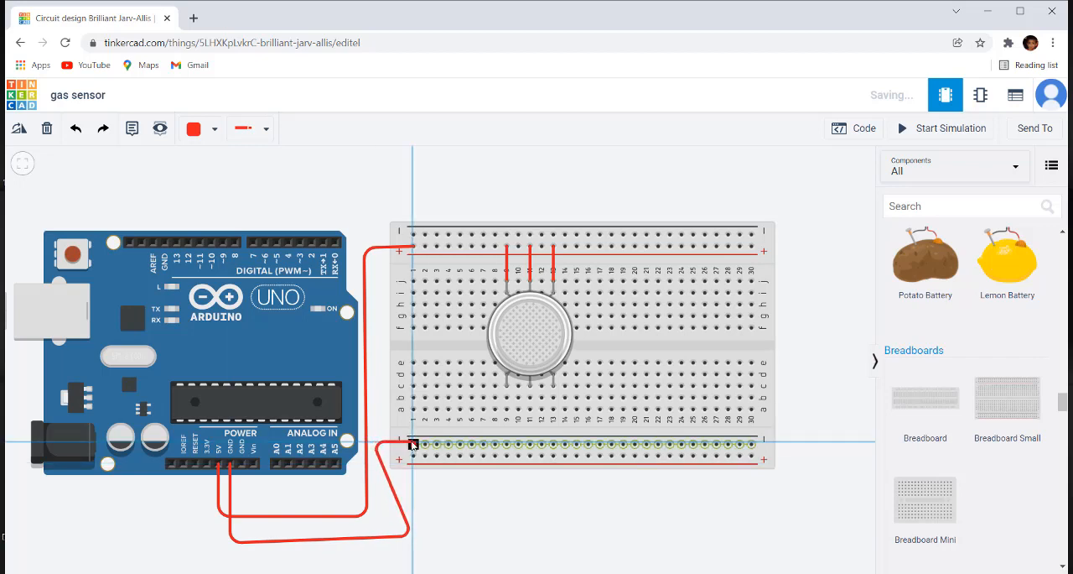
{"action": "left_click", "coordinate": [412, 443]}
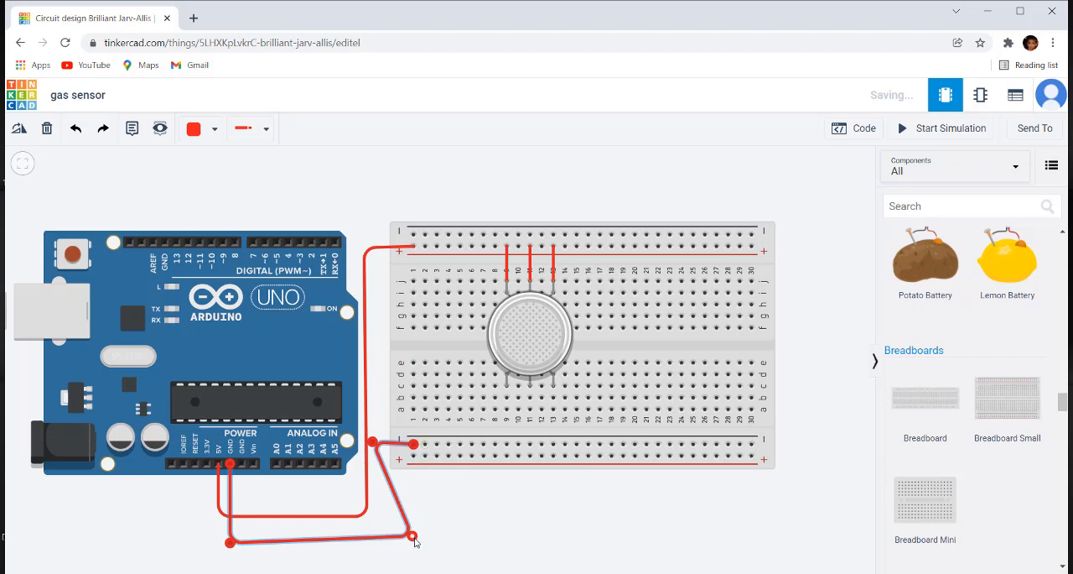
Step: Straighten the GND wire by moving its bend points into a vertical run between the Arduino and the breadboard
{"action": "left_click_drag", "start_coordinate": [414, 540], "coordinate": [374, 548]}
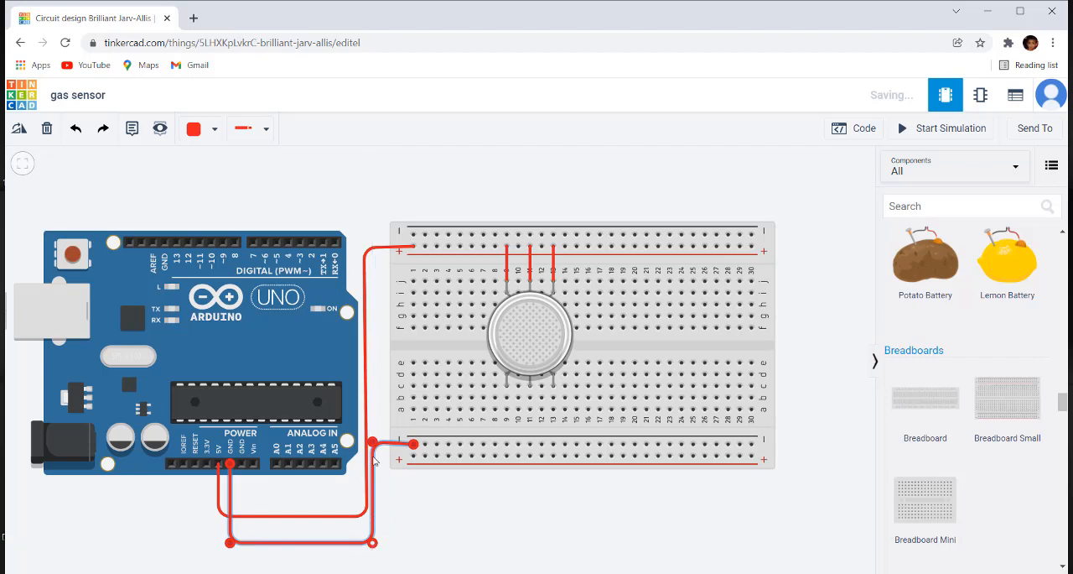
{"action": "left_click_drag", "start_coordinate": [373, 445], "coordinate": [377, 444]}
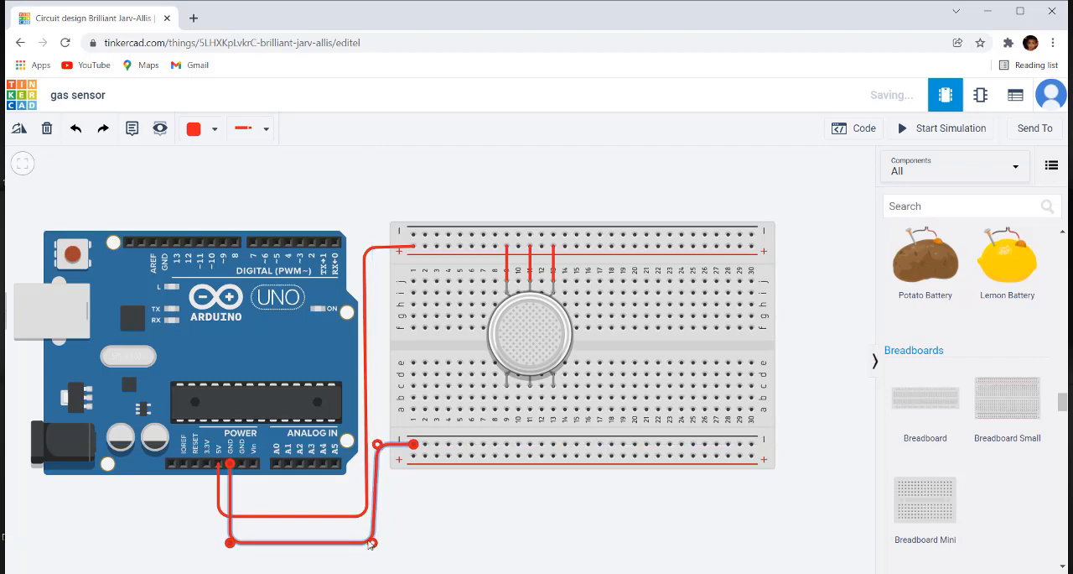
{"action": "left_click_drag", "start_coordinate": [375, 546], "coordinate": [376, 545]}
{"action": "left_click", "coordinate": [414, 518]}
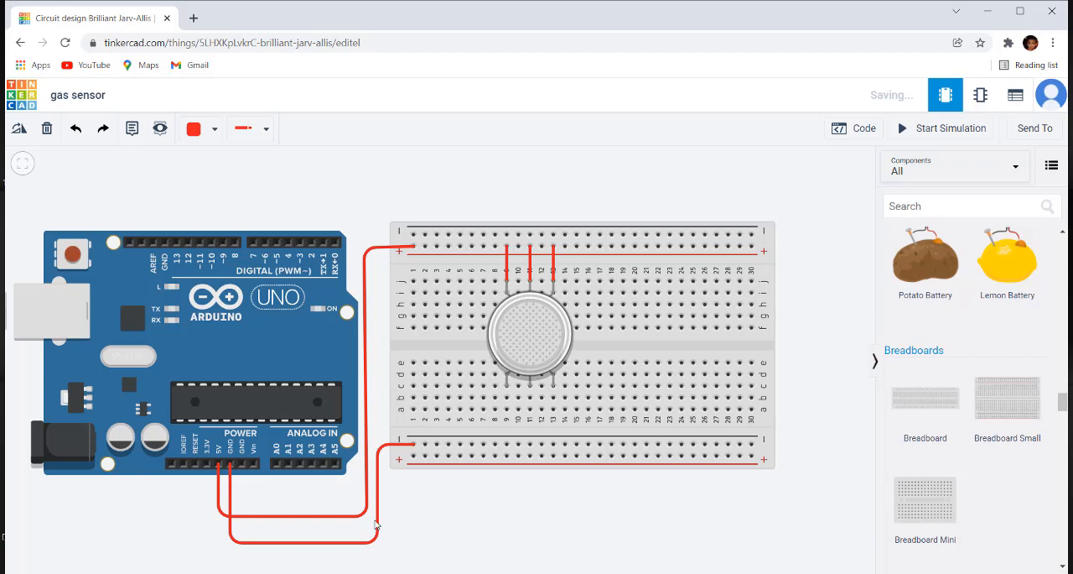
Step: Change the GND wire's colour to black
{"action": "left_click", "coordinate": [381, 530]}
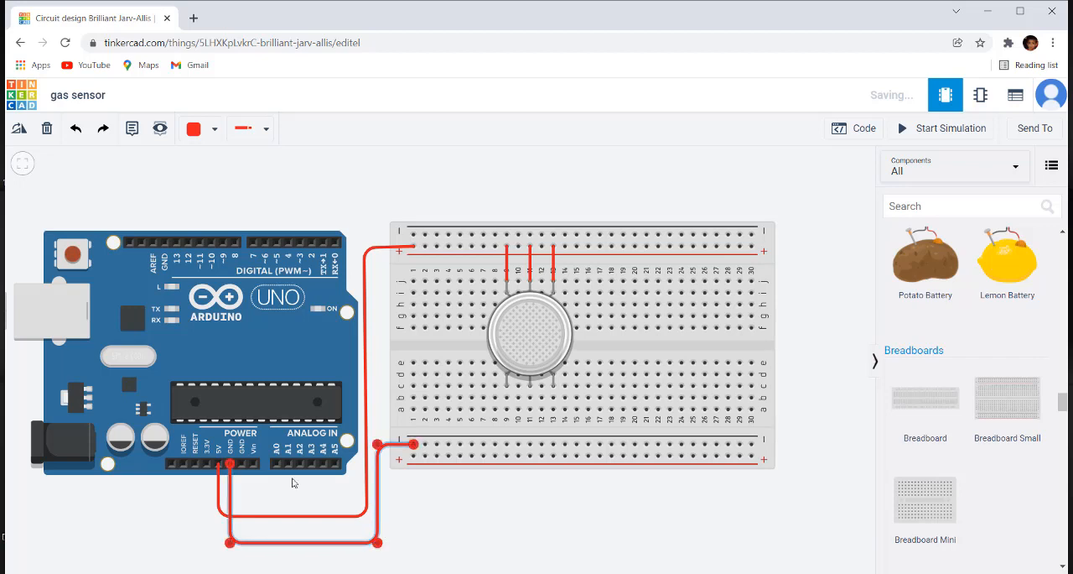
{"action": "left_click", "coordinate": [213, 132]}
{"action": "left_click", "coordinate": [222, 176]}
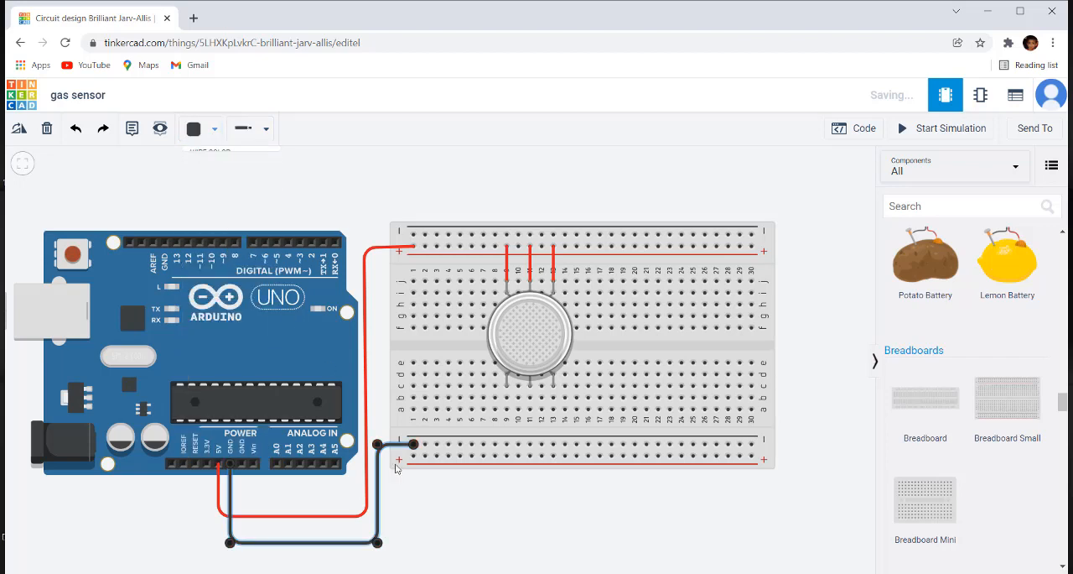
{"action": "left_click", "coordinate": [467, 537]}
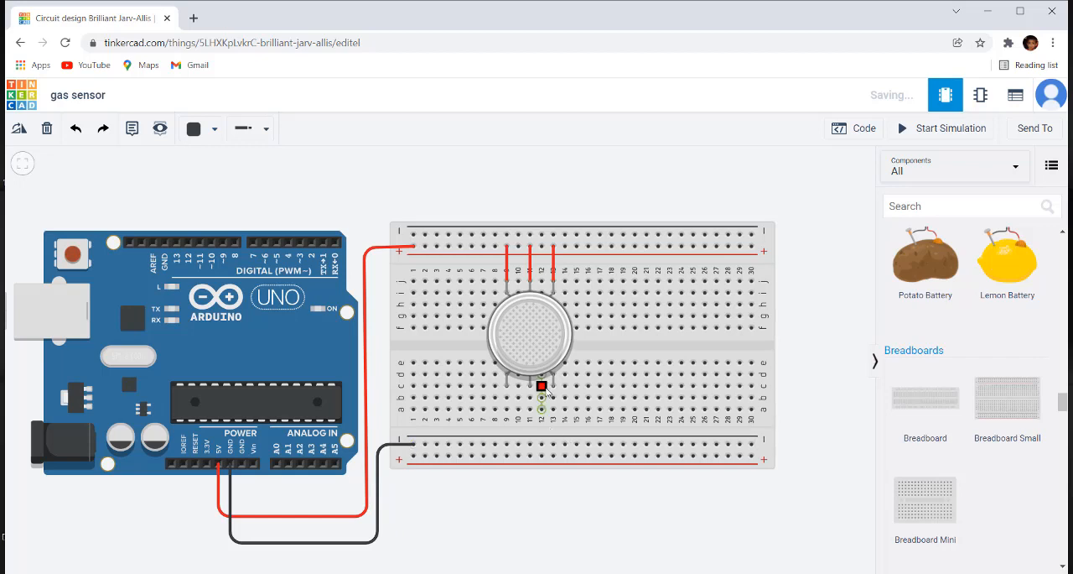
Step: Connect the lower negative rail to row a of column 11 with a jumper, and place a resistor from column 13 to that rail
{"action": "left_click", "coordinate": [529, 443]}
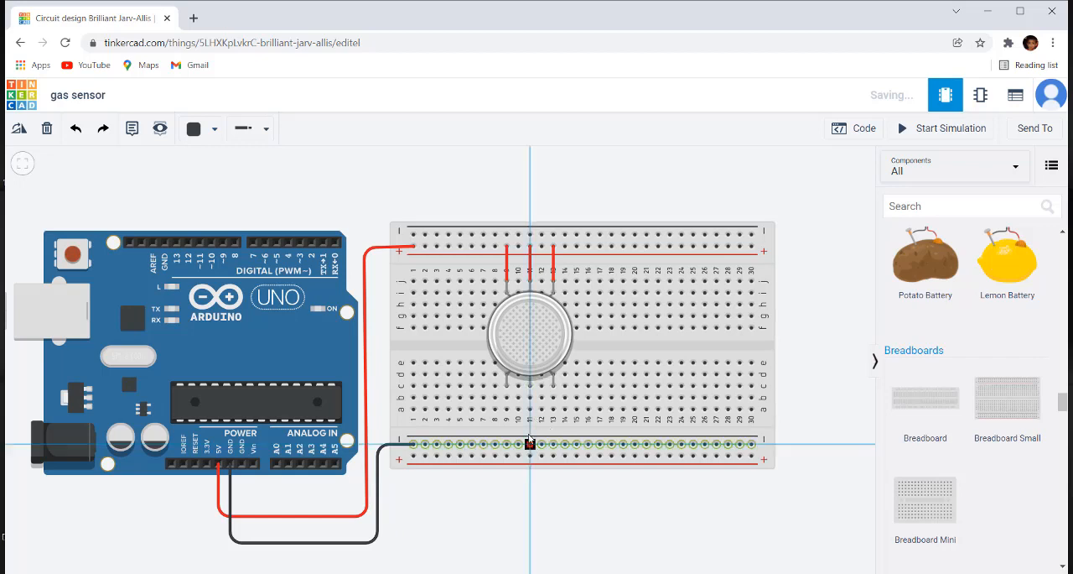
{"action": "left_click", "coordinate": [530, 409]}
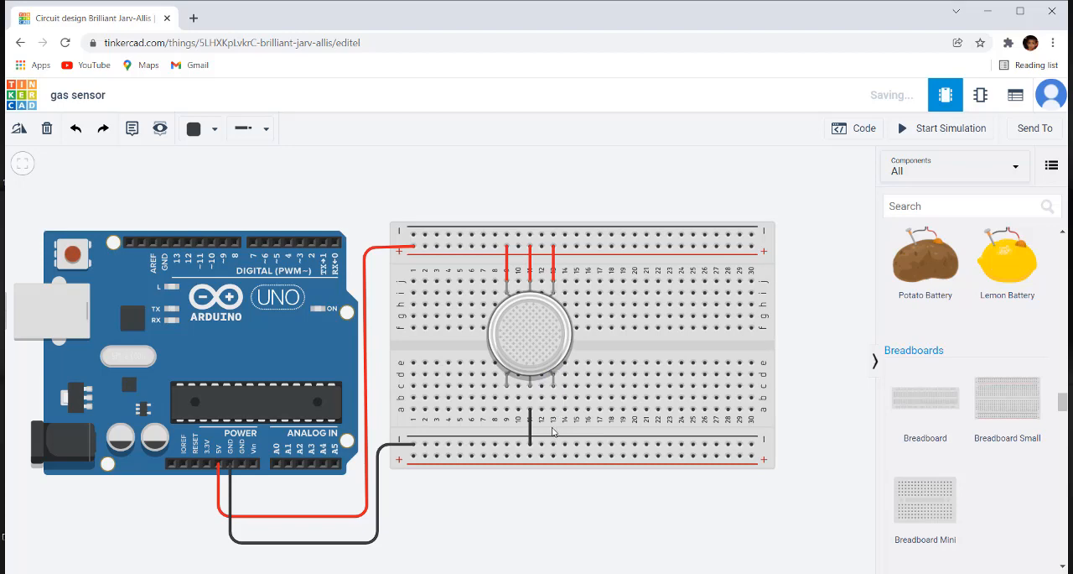
{"action": "scroll", "coordinate": [947, 286], "scroll_direction": "up", "scroll_amount": 10}
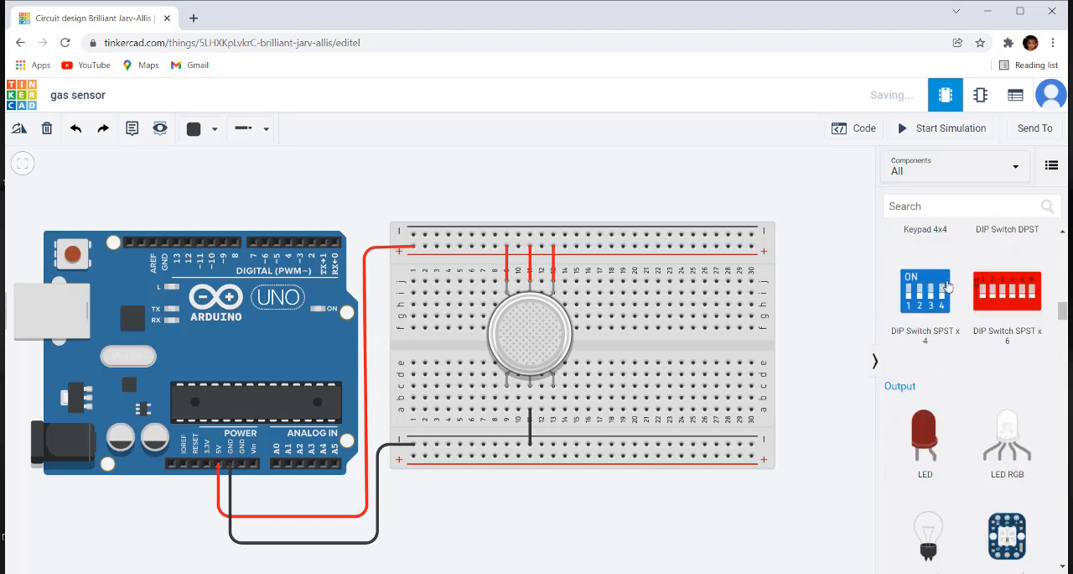
{"action": "scroll", "coordinate": [946, 286], "scroll_direction": "up", "scroll_amount": 10}
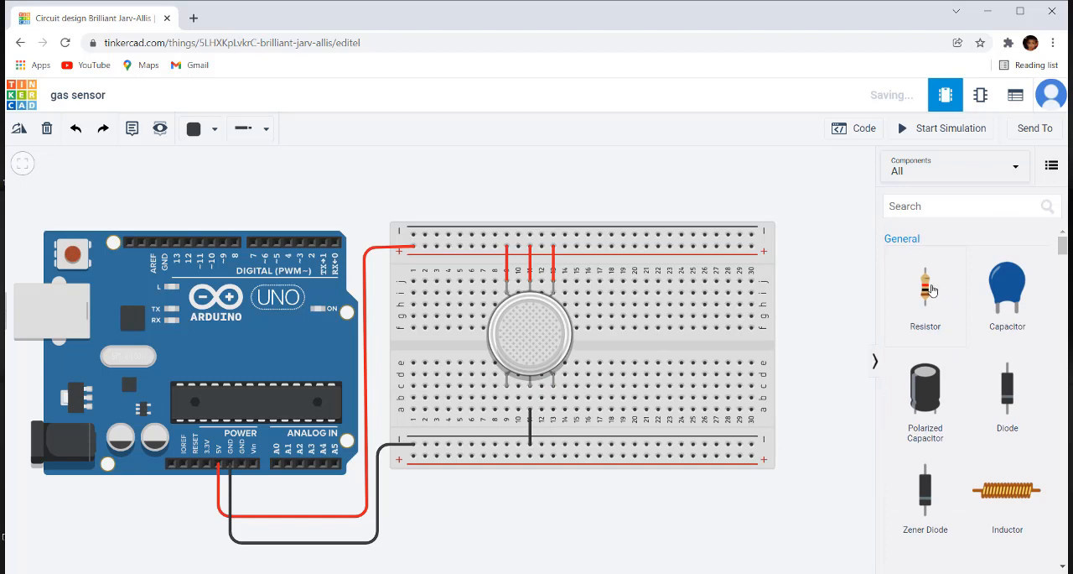
{"action": "left_click_drag", "start_coordinate": [823, 341], "coordinate": [552, 425]}
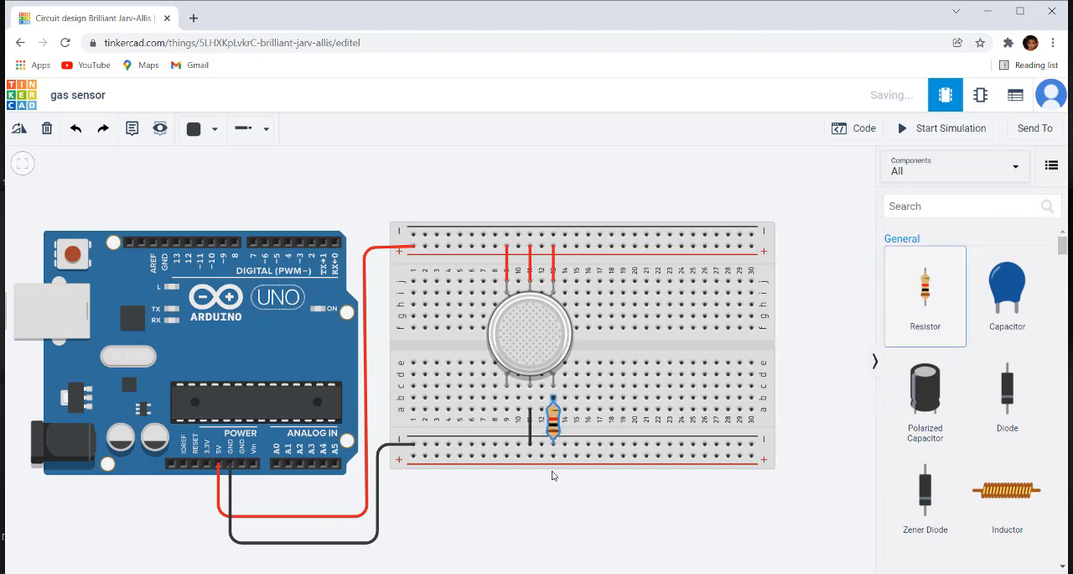
{"action": "left_click", "coordinate": [554, 534]}
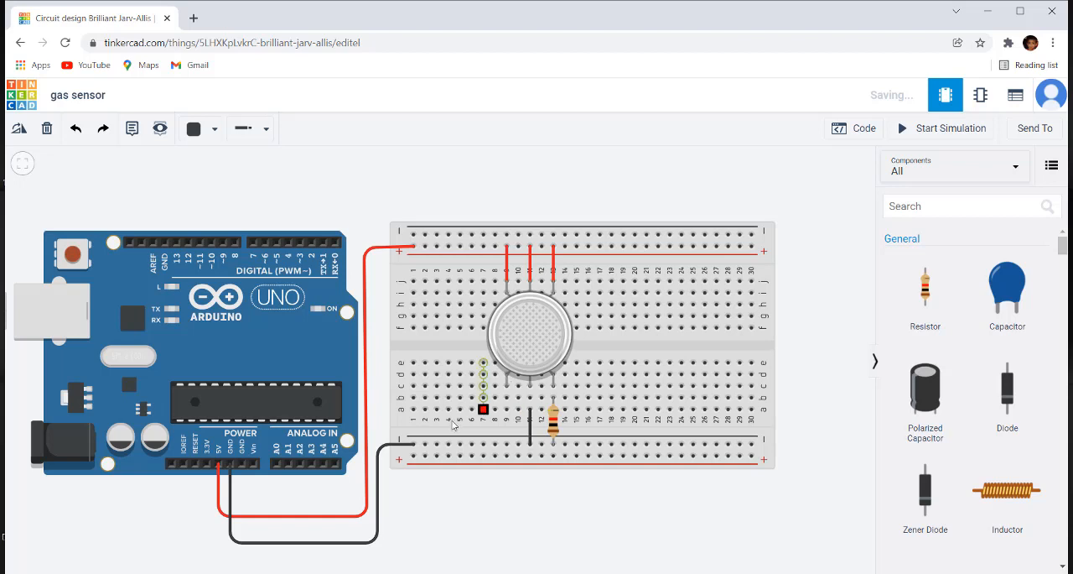
Step: Wire the gas sensor's lower pin in column 9 to the Arduino's A0 pin, routing it below the breadboard
{"action": "left_click", "coordinate": [506, 387]}
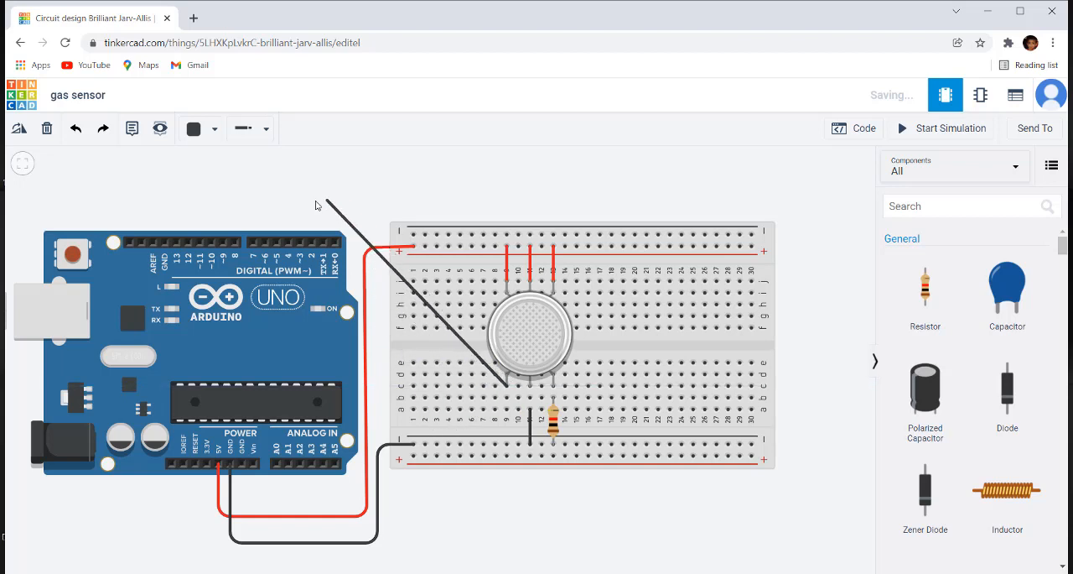
{"action": "left_click", "coordinate": [494, 443]}
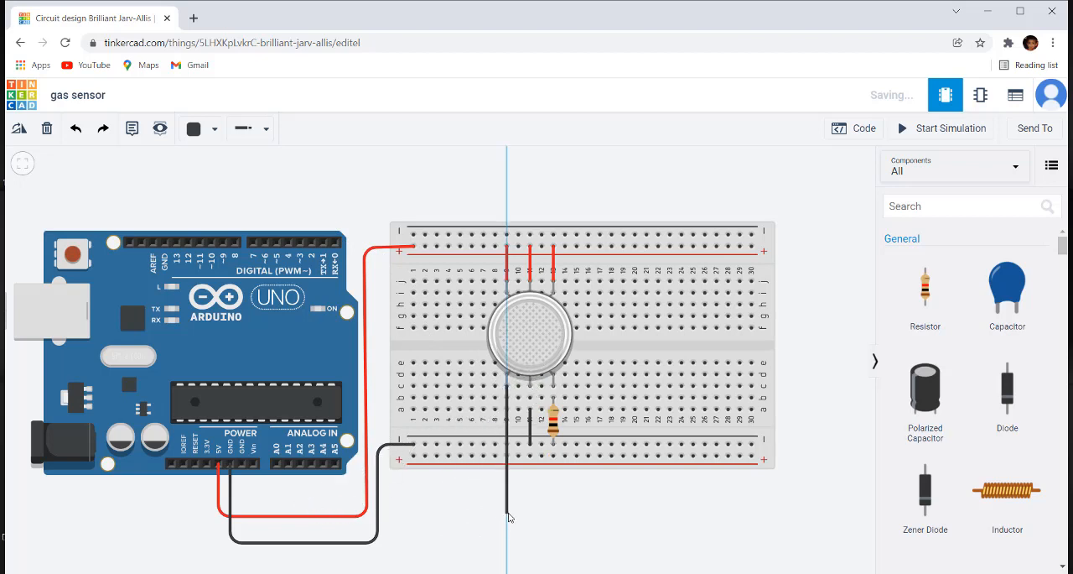
{"action": "left_click", "coordinate": [507, 512]}
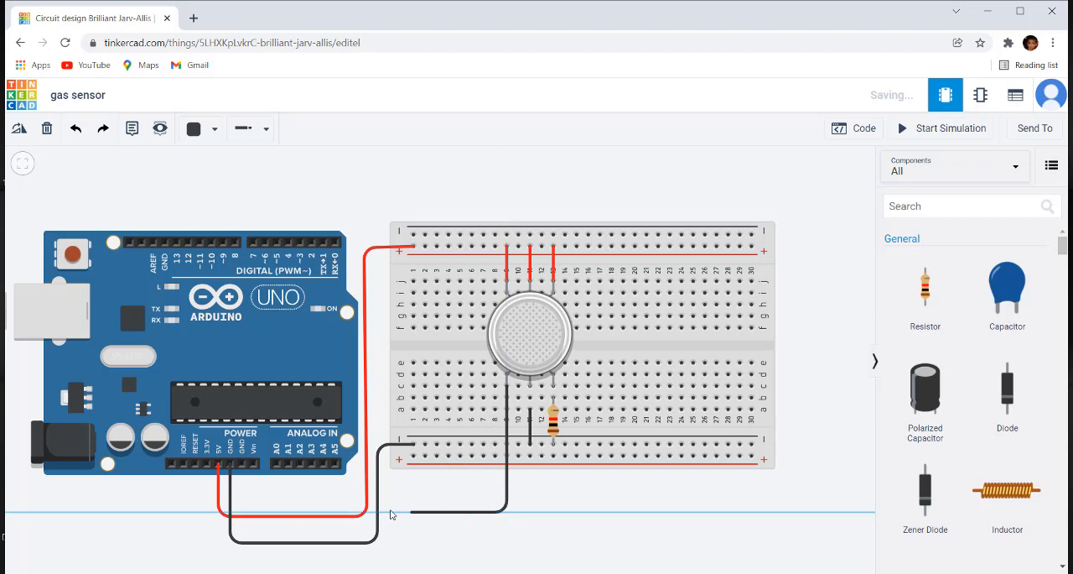
{"action": "left_click", "coordinate": [275, 510]}
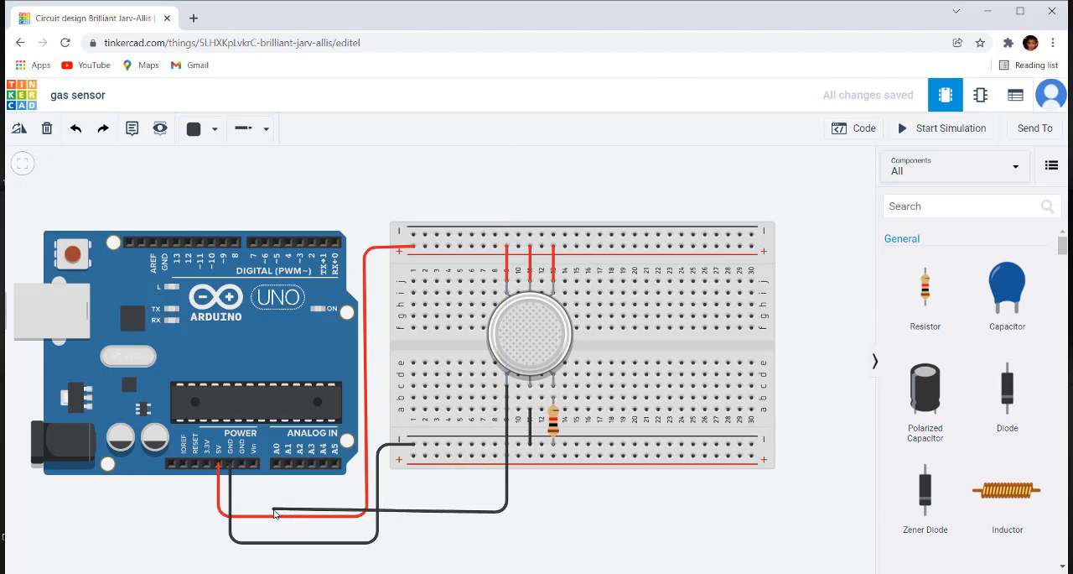
{"action": "left_click", "coordinate": [277, 465]}
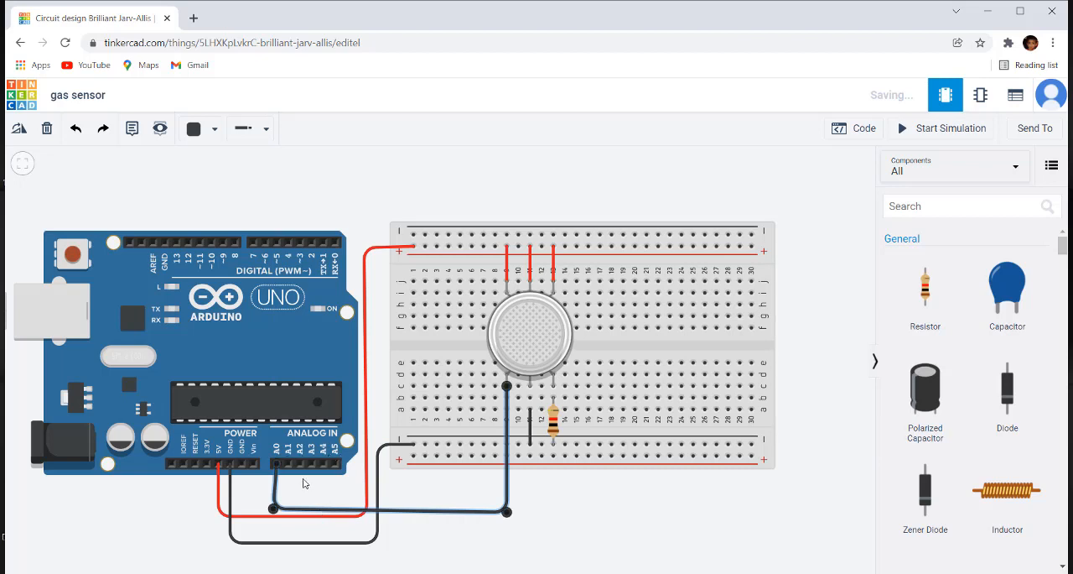
Step: Straighten the A0 wire by aligning its two bend points into a level run below the Arduino and breadboard
{"action": "left_click_drag", "start_coordinate": [274, 509], "coordinate": [279, 509]}
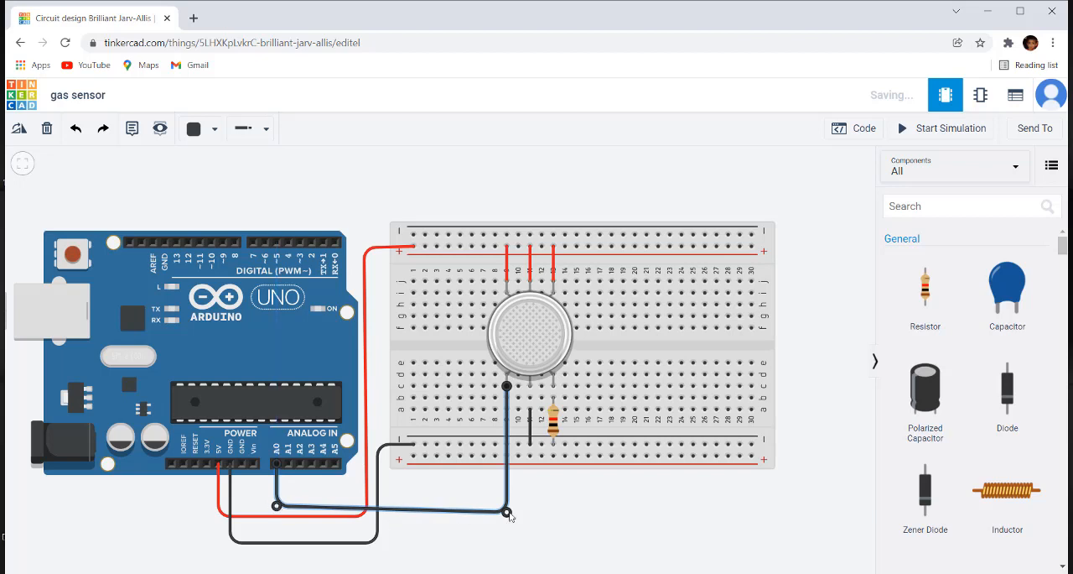
{"action": "left_click_drag", "start_coordinate": [507, 511], "coordinate": [508, 505]}
{"action": "left_click", "coordinate": [543, 511]}
{"action": "left_click", "coordinate": [506, 508]}
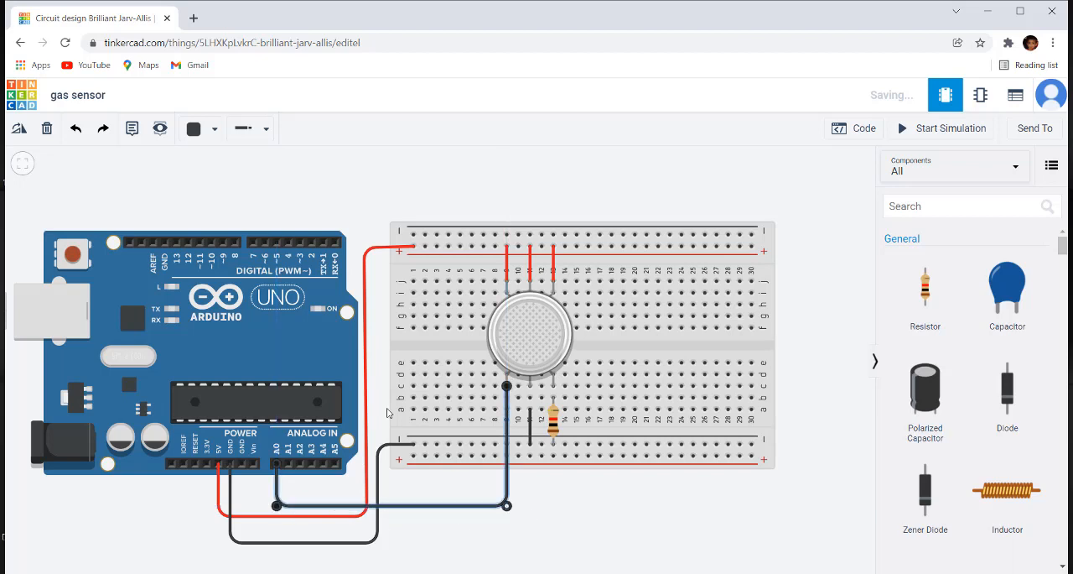
Step: Change the colour of the wire between A0 and the gas sensor to green
{"action": "left_click", "coordinate": [213, 134]}
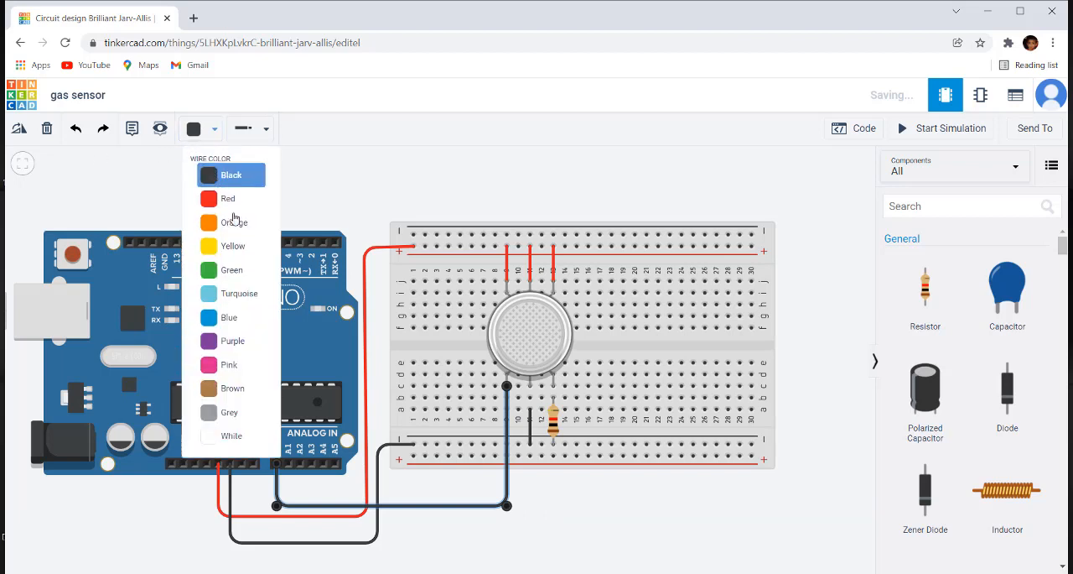
{"action": "left_click", "coordinate": [244, 269]}
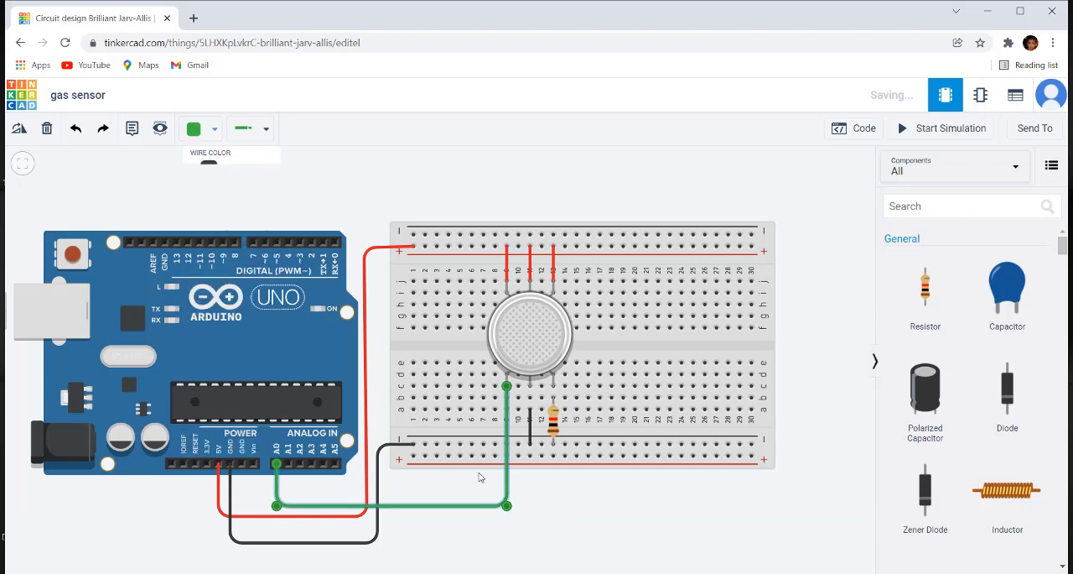
{"action": "left_click", "coordinate": [605, 549]}
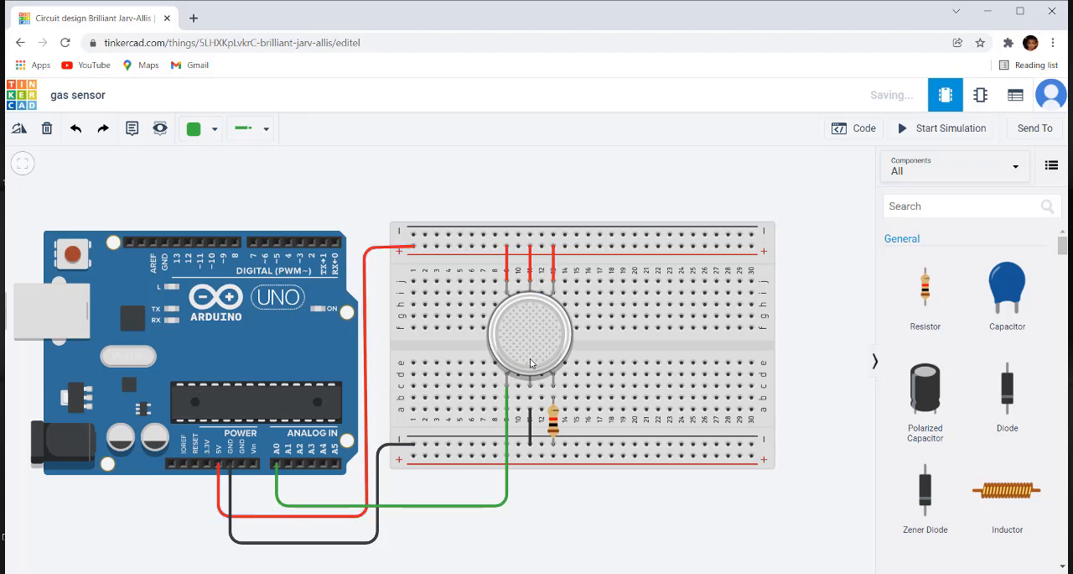
Step: Run the simulation, move the gas cloud near the gas sensor, and stop the simulation
{"action": "key", "text": "s"}
{"action": "scroll", "coordinate": [508, 265], "scroll_direction": "down", "scroll_amount": 5}
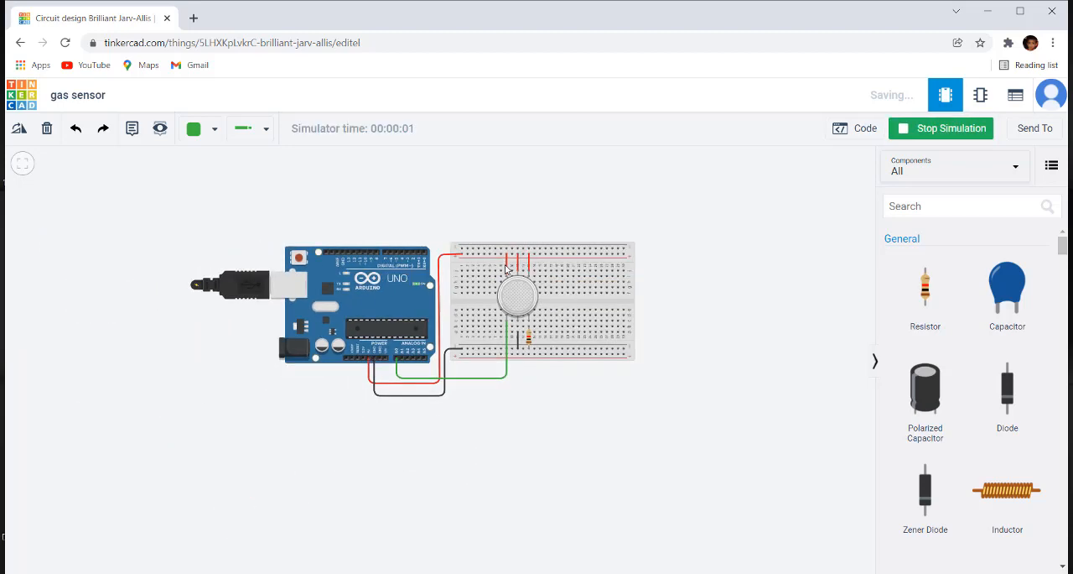
{"action": "left_click", "coordinate": [523, 292]}
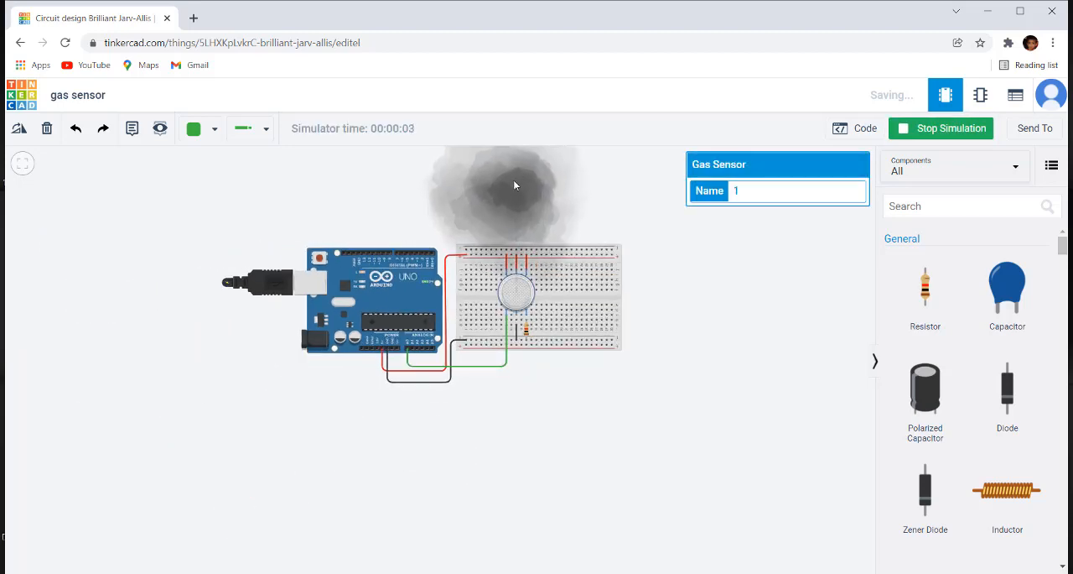
{"action": "mouse_move", "coordinate": [514, 185]}
{"action": "left_mouse_down"}
{"action": "mouse_move", "coordinate": [505, 277]}
{"action": "mouse_move", "coordinate": [483, 130]}
{"action": "mouse_move", "coordinate": [497, 171]}
{"action": "mouse_move", "coordinate": [524, 195]}
{"action": "left_mouse_up"}
{"action": "scroll", "coordinate": [673, 276], "scroll_direction": "up", "scroll_amount": 1}
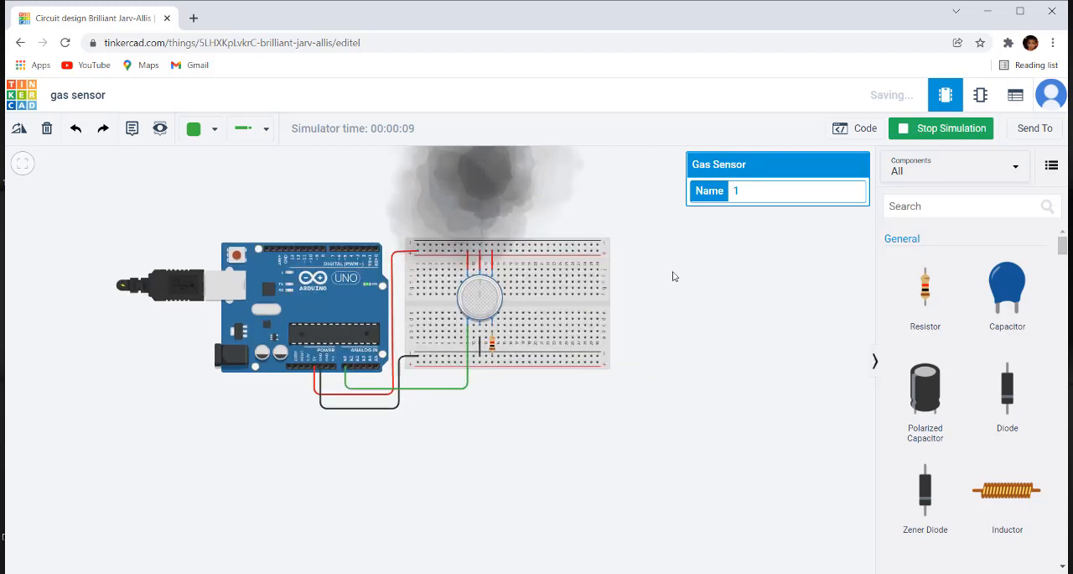
{"action": "scroll", "coordinate": [673, 276], "scroll_direction": "up", "scroll_amount": 1}
{"action": "left_click_drag", "start_coordinate": [674, 276], "coordinate": [714, 338]}
{"action": "left_click", "coordinate": [972, 132]}
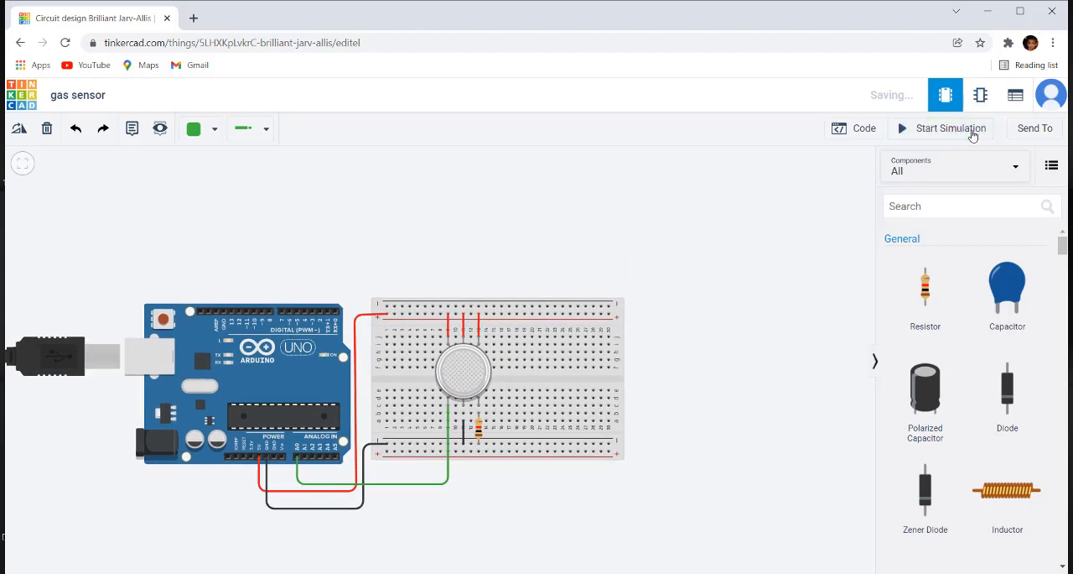
Step: Remove the default LED blink blocks from the Arduino's block code and create a variable named sensor_data
{"action": "left_click", "coordinate": [866, 131]}
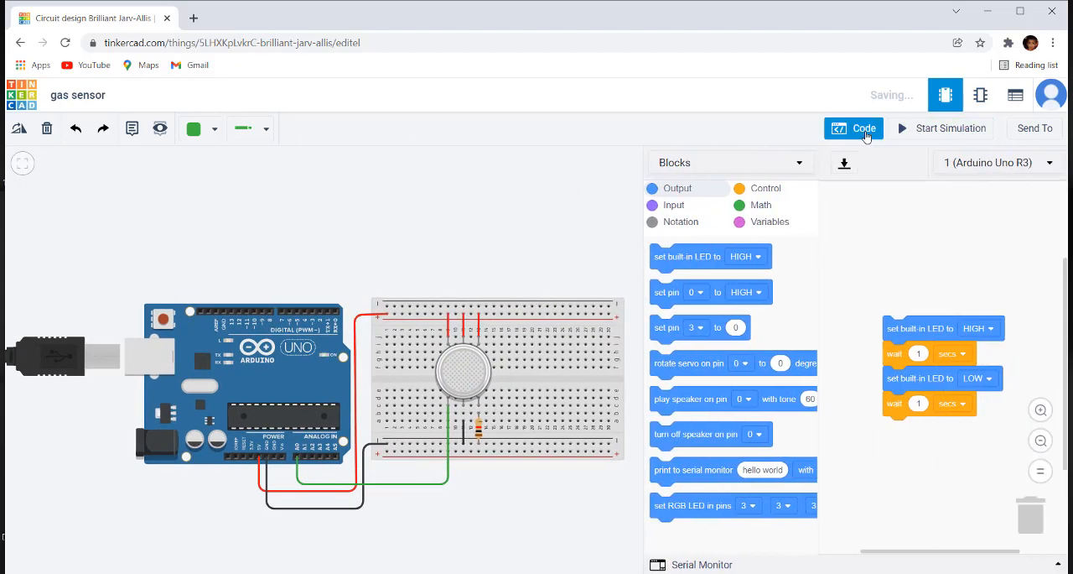
{"action": "left_click_drag", "start_coordinate": [919, 330], "coordinate": [749, 335]}
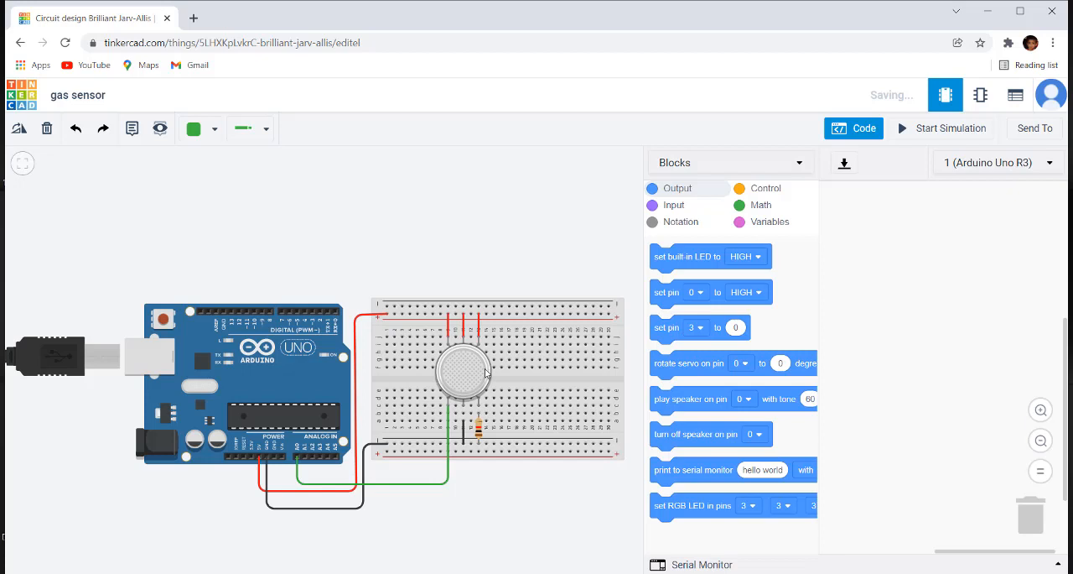
{"action": "left_click", "coordinate": [766, 227]}
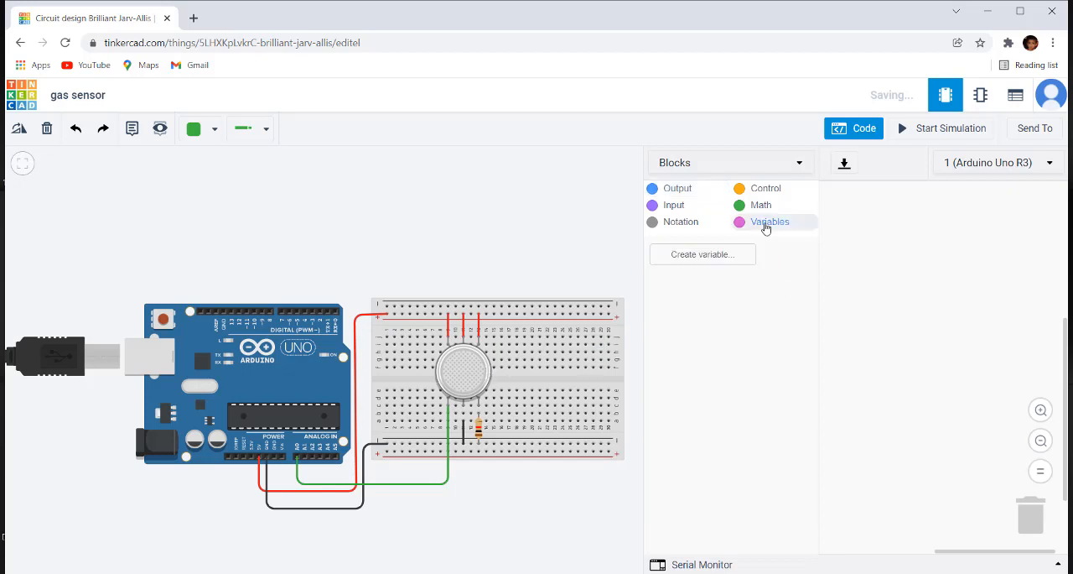
{"action": "left_click", "coordinate": [771, 228]}
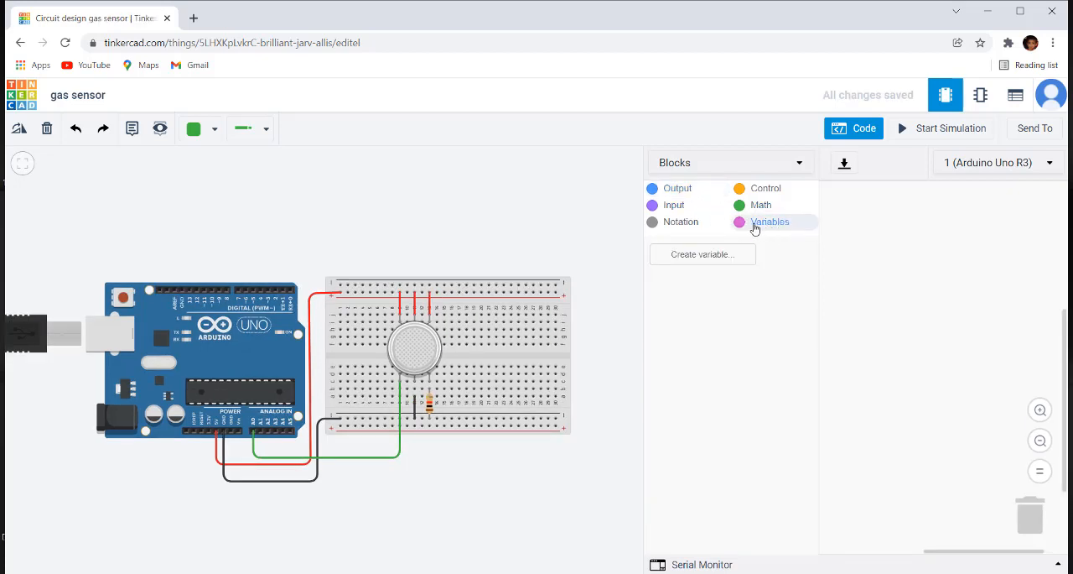
{"action": "left_click", "coordinate": [717, 268]}
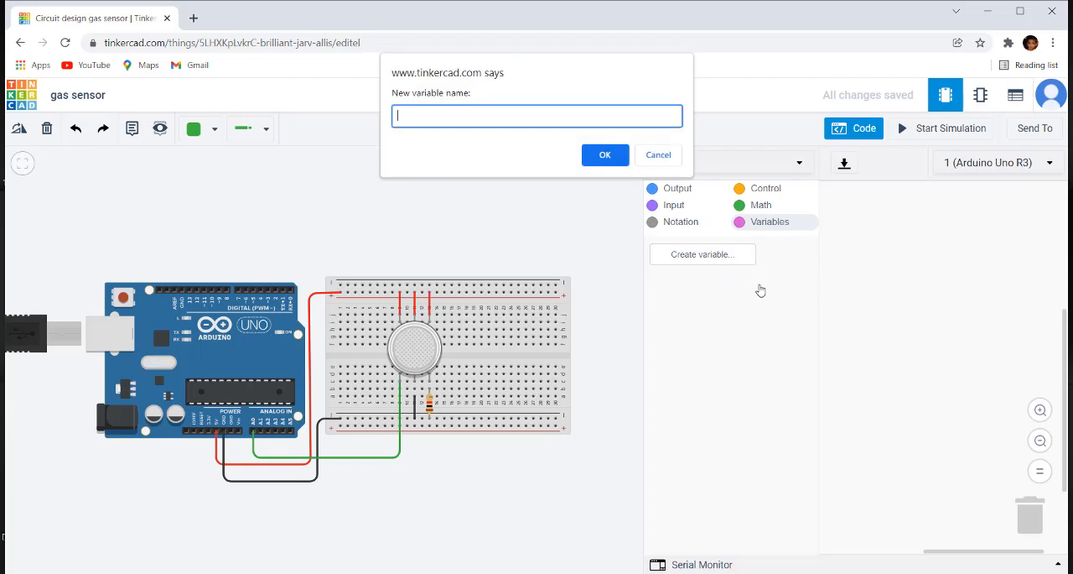
{"action": "left_click", "coordinate": [651, 156]}
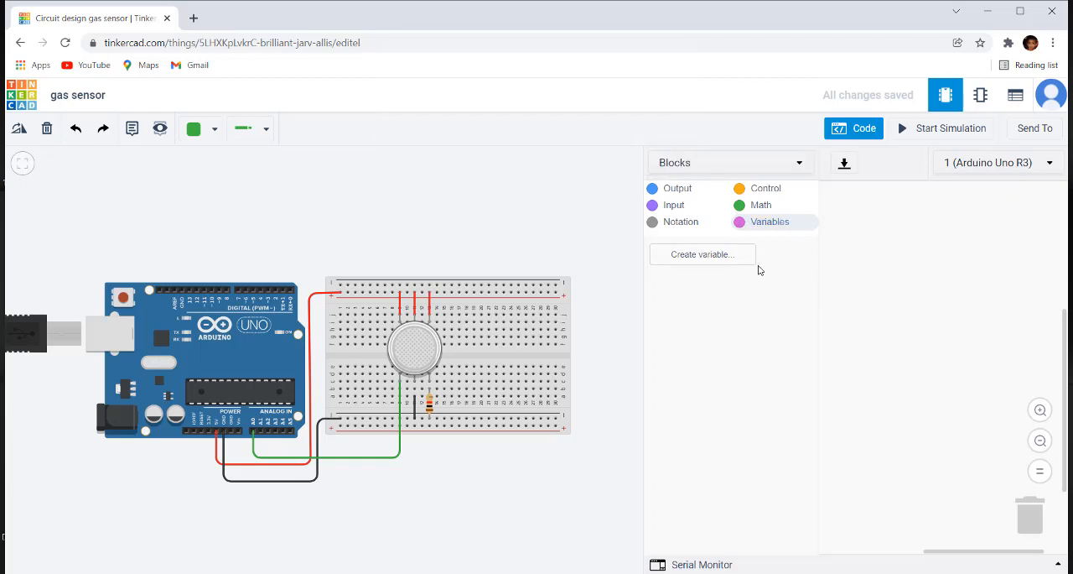
{"action": "left_click", "coordinate": [702, 256]}
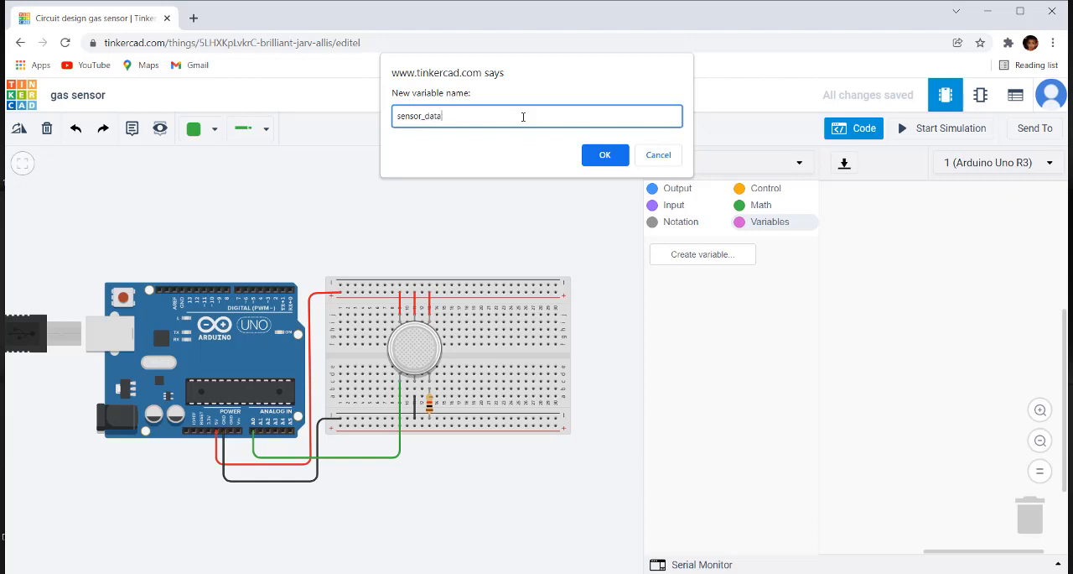
{"action": "left_click", "coordinate": [604, 155]}
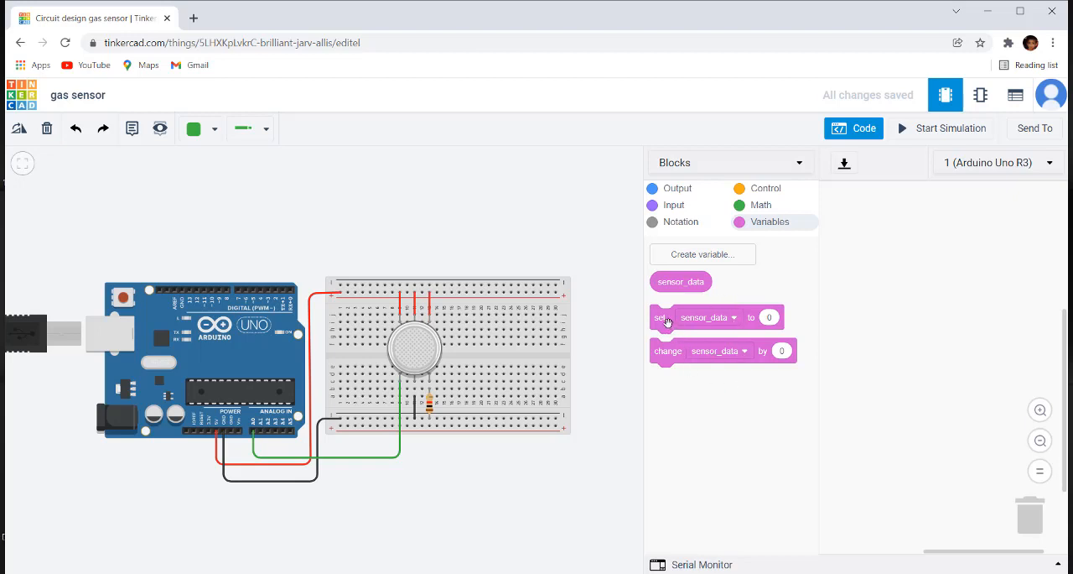
Step: Add a block that sets sensor_data to the reading of analog pin A0
{"action": "left_click_drag", "start_coordinate": [660, 317], "coordinate": [894, 268]}
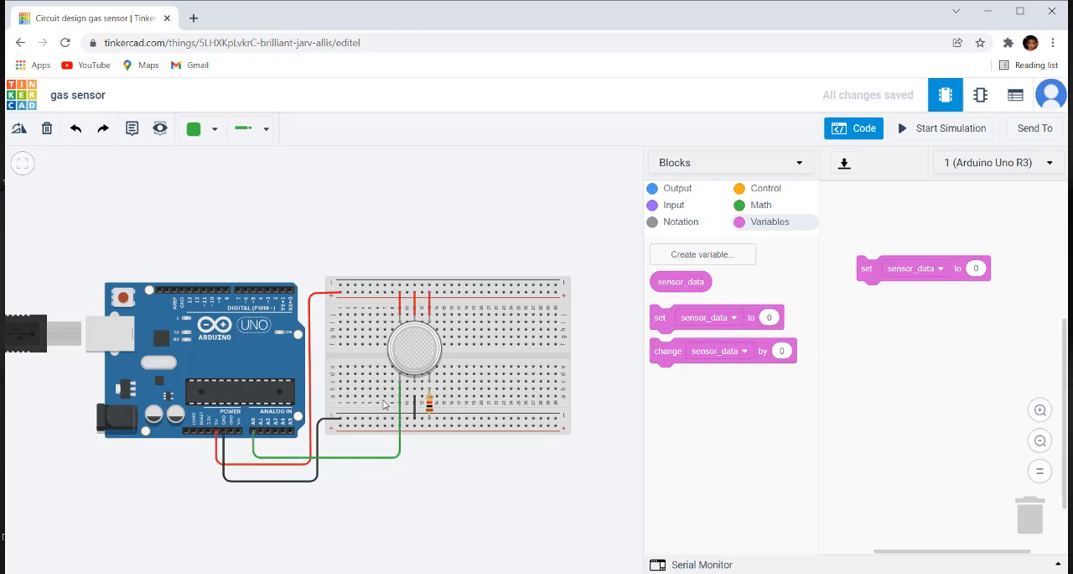
{"action": "left_click", "coordinate": [674, 205]}
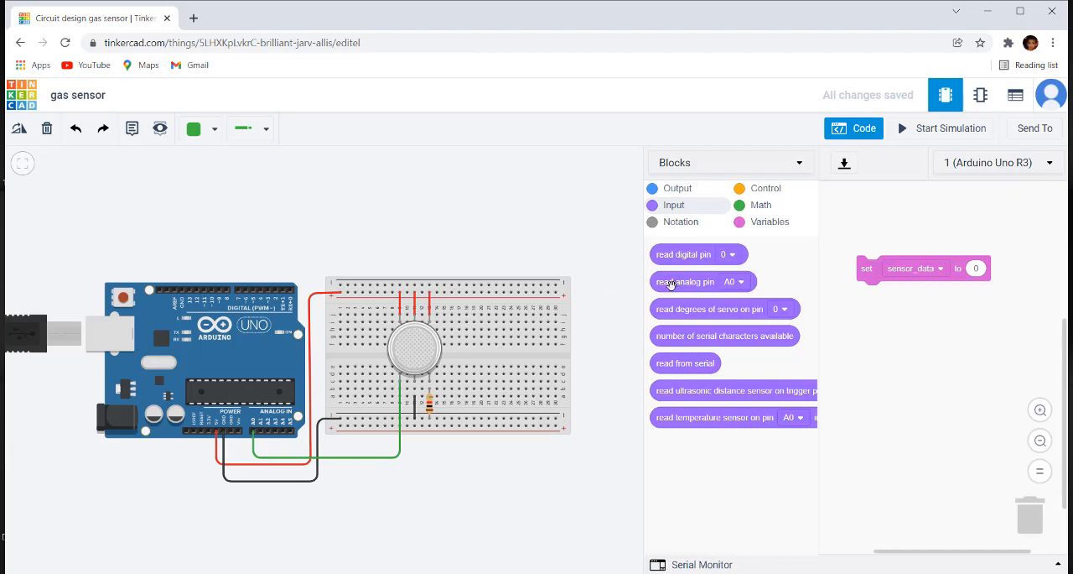
{"action": "left_click_drag", "start_coordinate": [671, 284], "coordinate": [928, 241]}
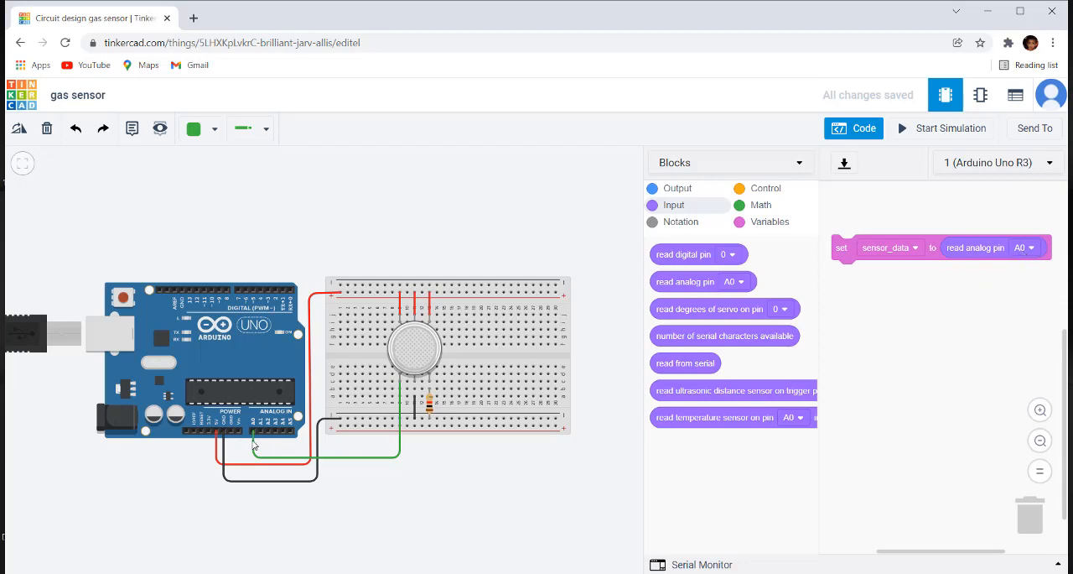
{"action": "scroll", "coordinate": [250, 460], "scroll_direction": "up", "scroll_amount": 5}
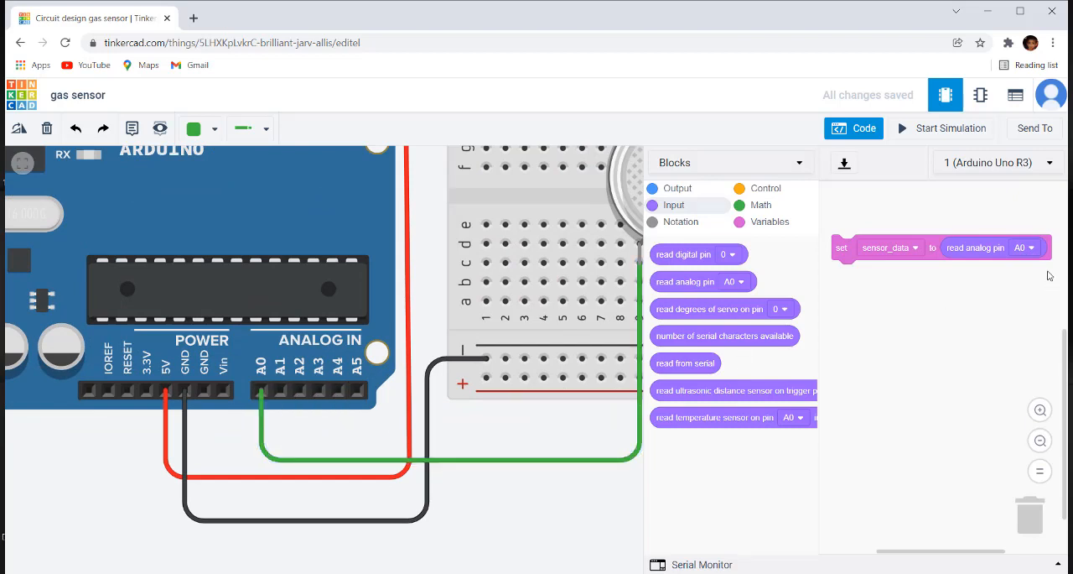
{"action": "left_click", "coordinate": [1032, 249]}
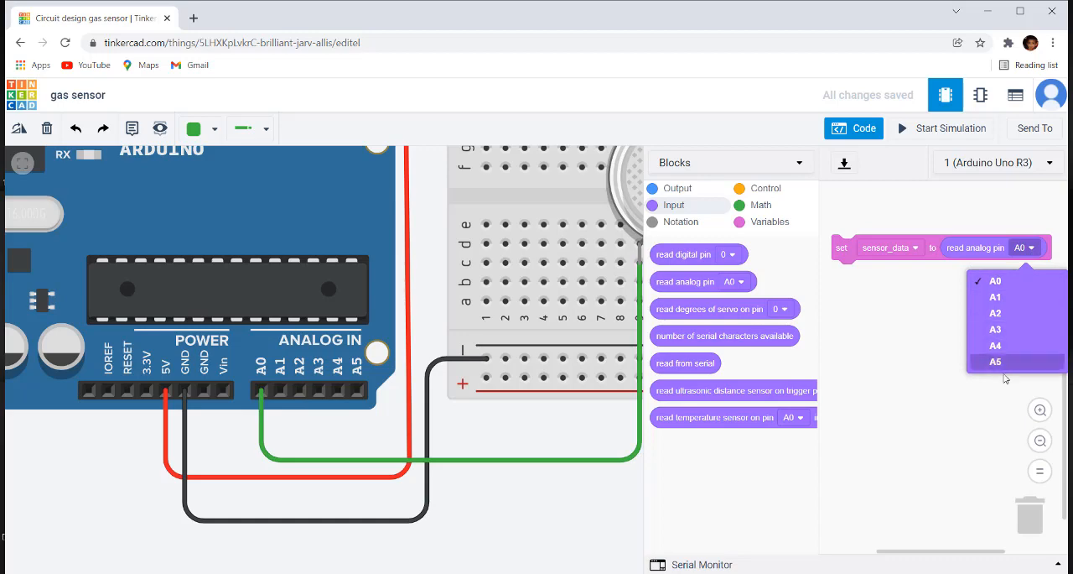
{"action": "left_click", "coordinate": [917, 439]}
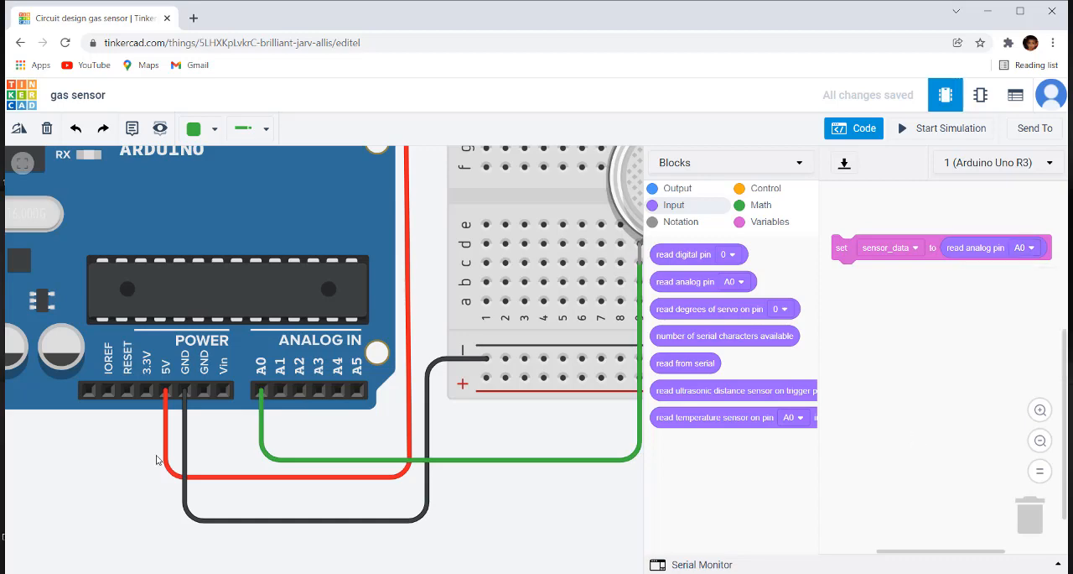
{"action": "scroll", "coordinate": [156, 460], "scroll_direction": "down", "scroll_amount": 4}
{"action": "left_click", "coordinate": [401, 507]}
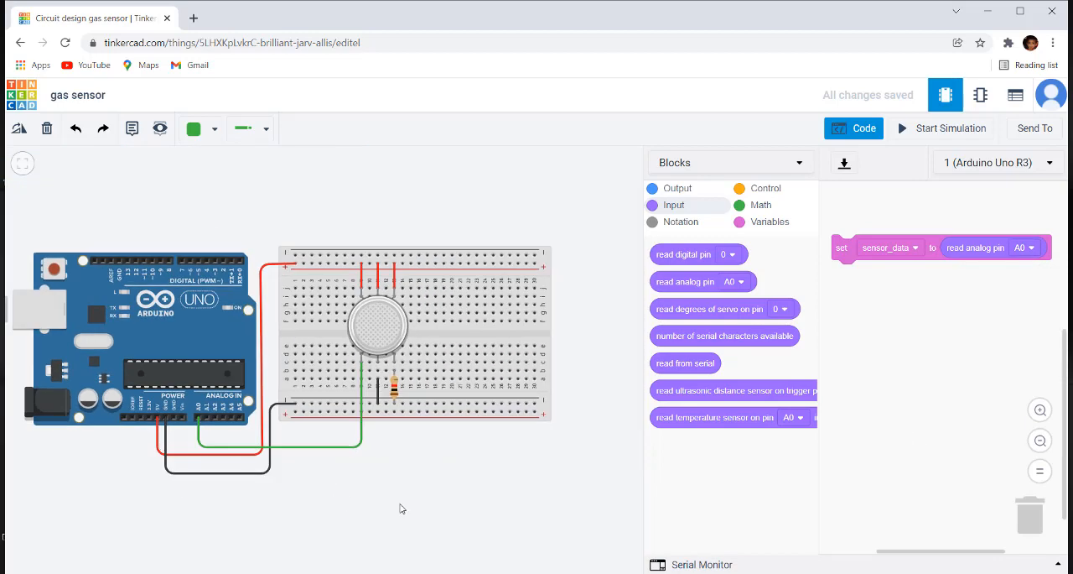
Step: Add a print to serial monitor block below the set block, printing the sensor_data variable with a newline
{"action": "left_click", "coordinate": [393, 325]}
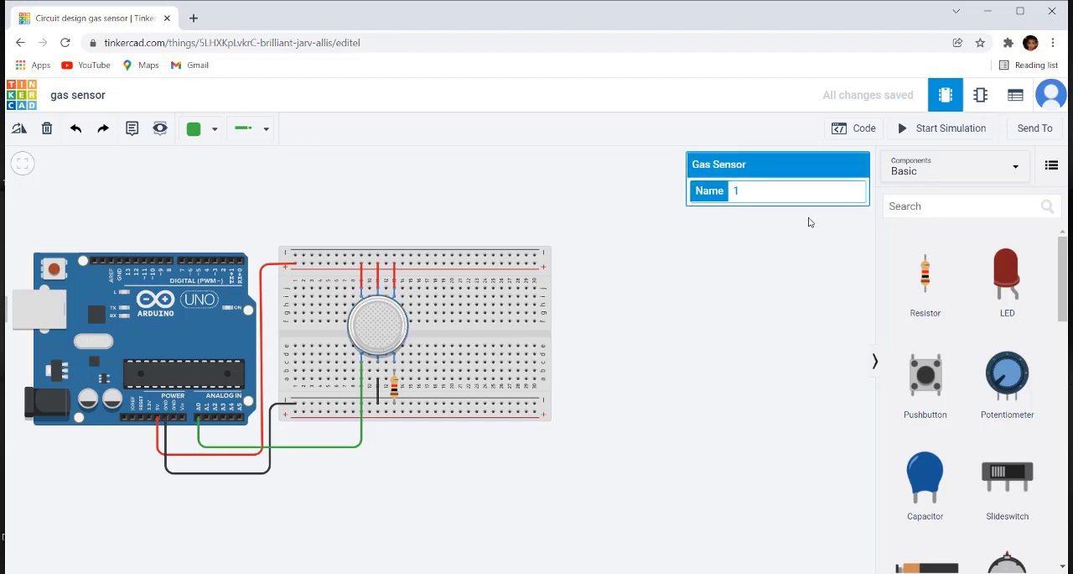
{"action": "left_click", "coordinate": [863, 129]}
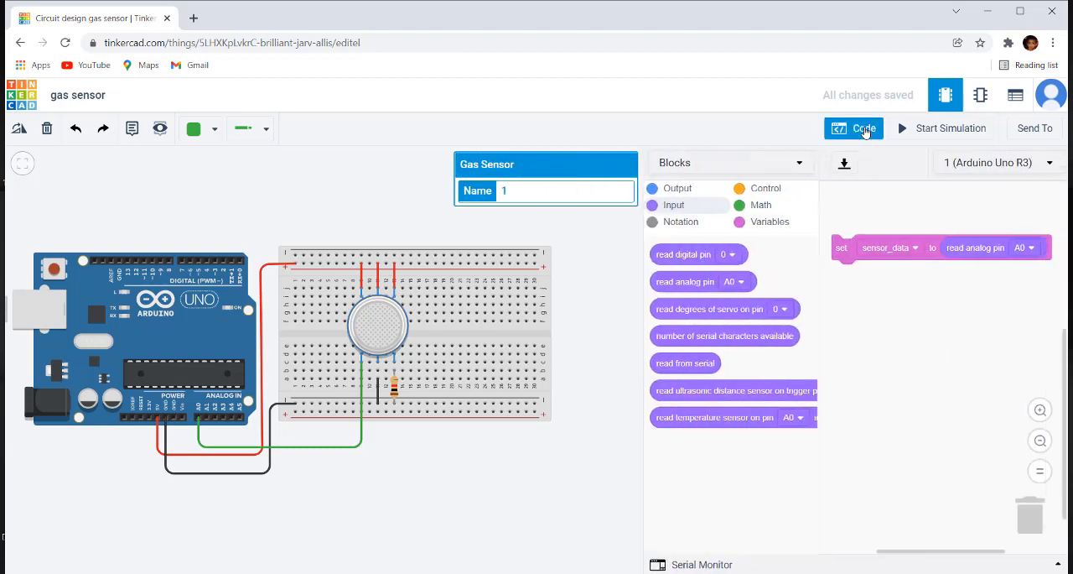
{"action": "left_click", "coordinate": [672, 189]}
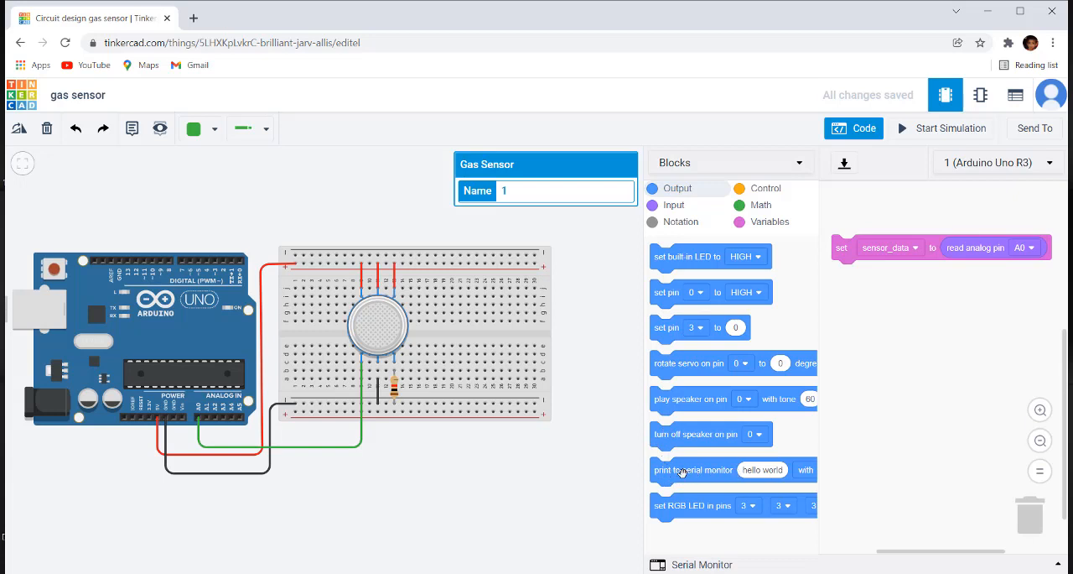
{"action": "left_click_drag", "start_coordinate": [683, 473], "coordinate": [877, 295]}
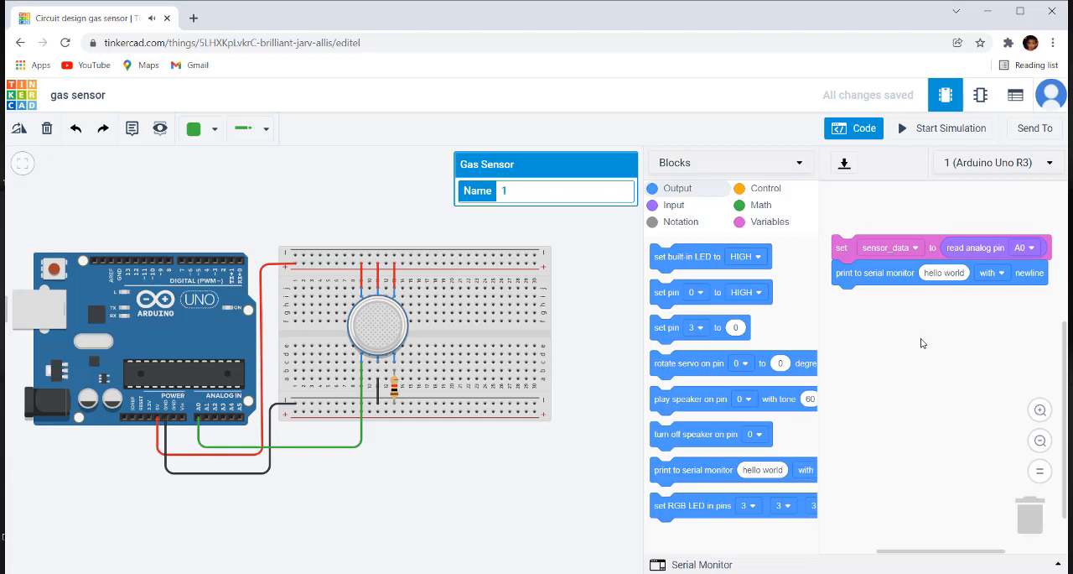
{"action": "left_click", "coordinate": [770, 221]}
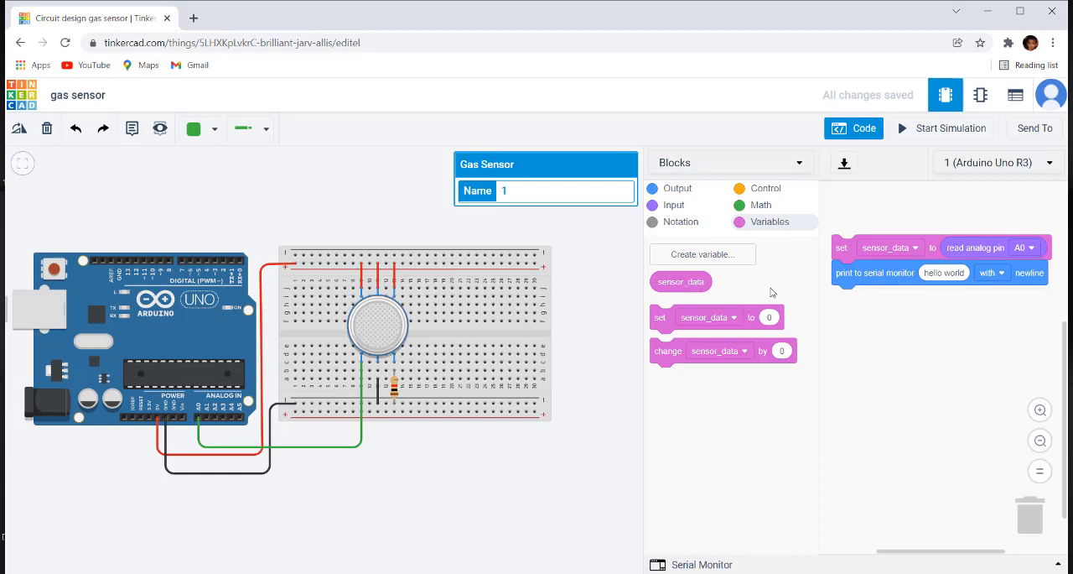
{"action": "left_click_drag", "start_coordinate": [685, 282], "coordinate": [964, 274]}
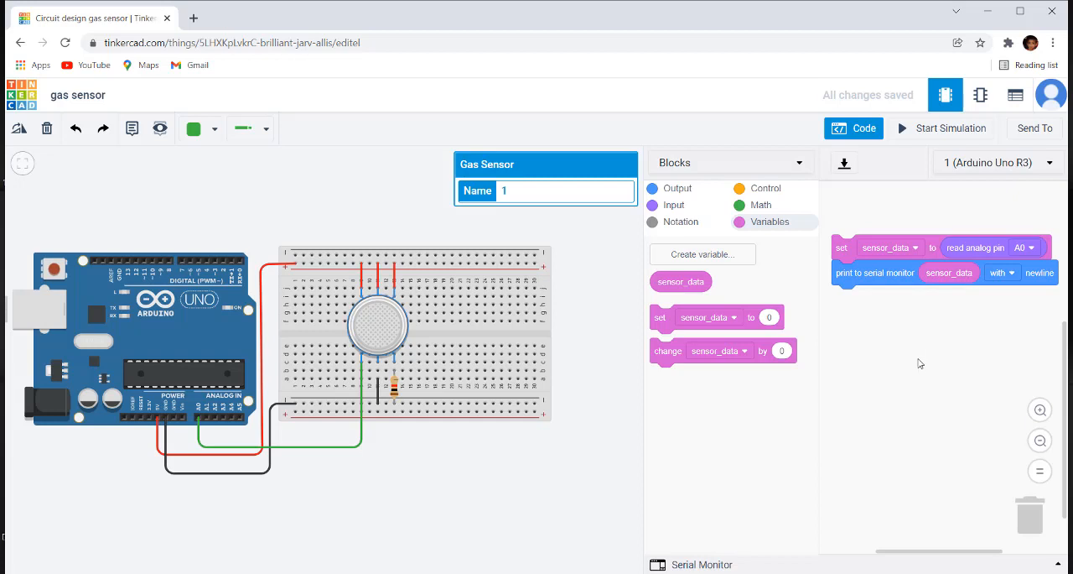
Step: Run the simulation with the Serial Monitor open and move the gas cloud onto the gas sensor to check its readings
{"action": "scroll", "coordinate": [326, 453], "scroll_direction": "down", "scroll_amount": 3}
{"action": "left_click_drag", "start_coordinate": [499, 462], "coordinate": [515, 473]}
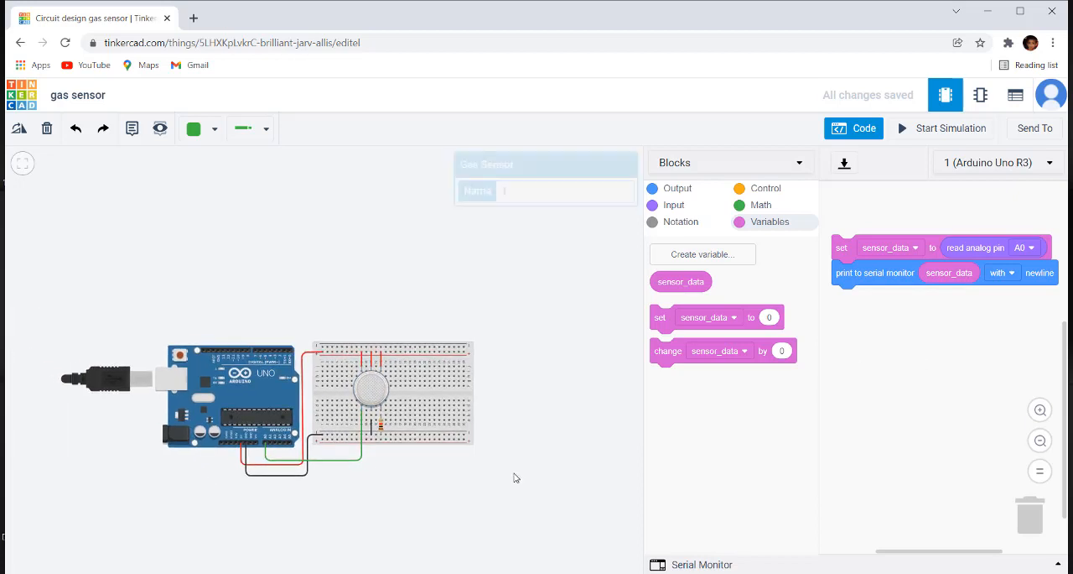
{"action": "left_click", "coordinate": [931, 133]}
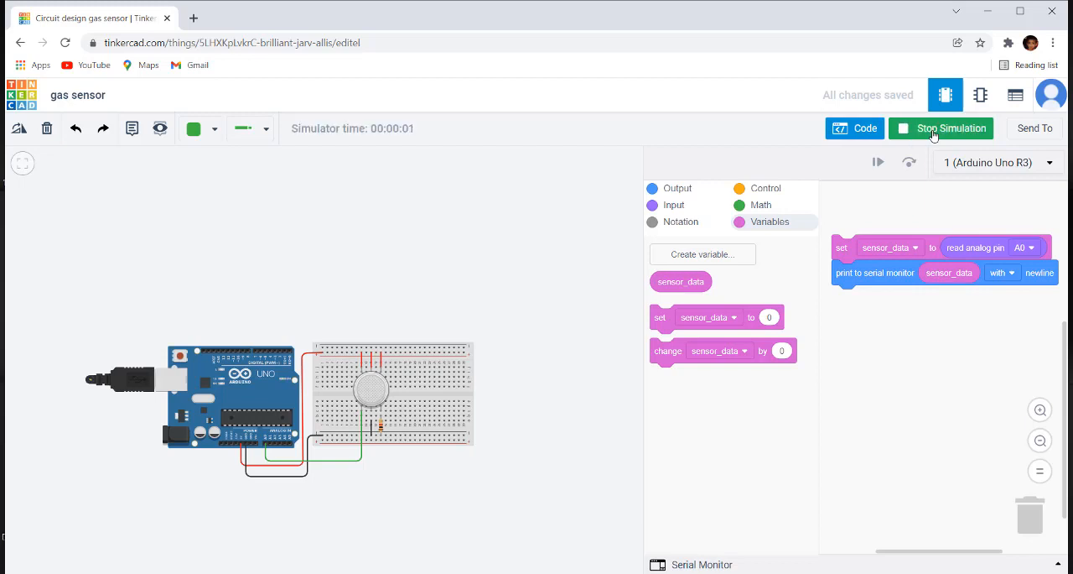
{"action": "left_click", "coordinate": [685, 565]}
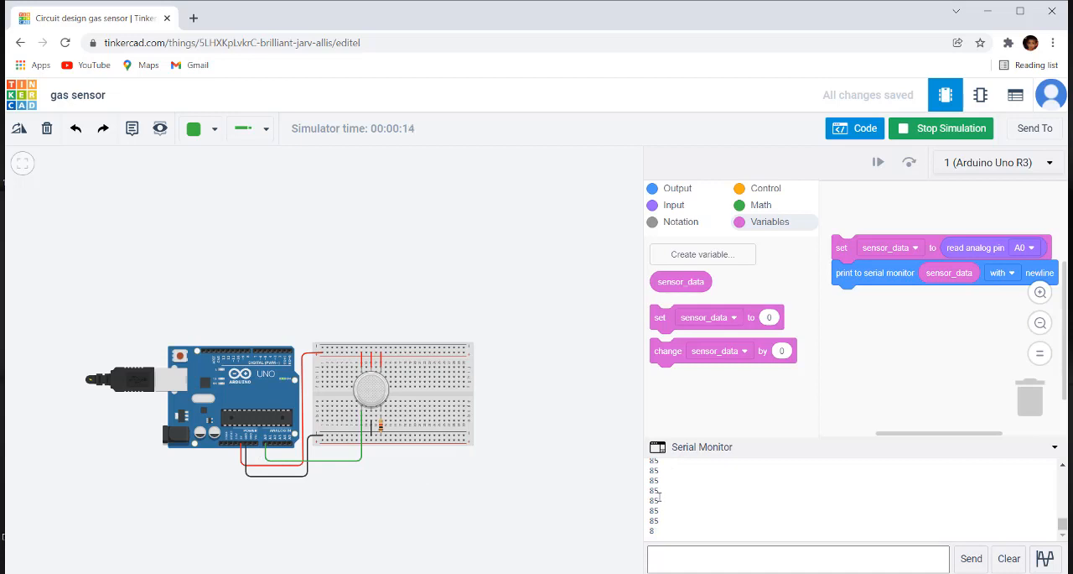
{"action": "left_click", "coordinate": [376, 382]}
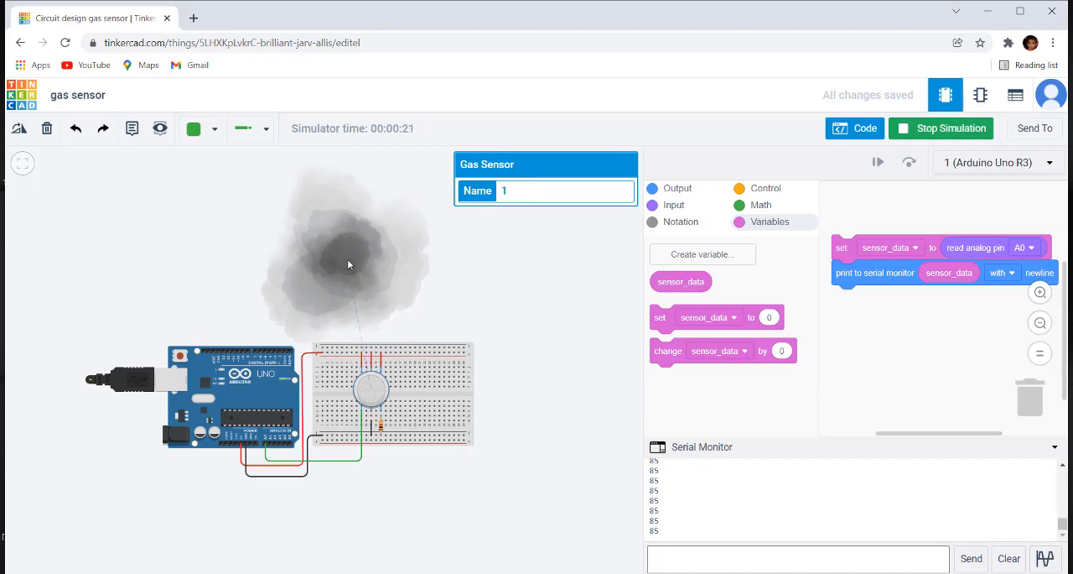
{"action": "left_click_drag", "start_coordinate": [349, 270], "coordinate": [371, 391]}
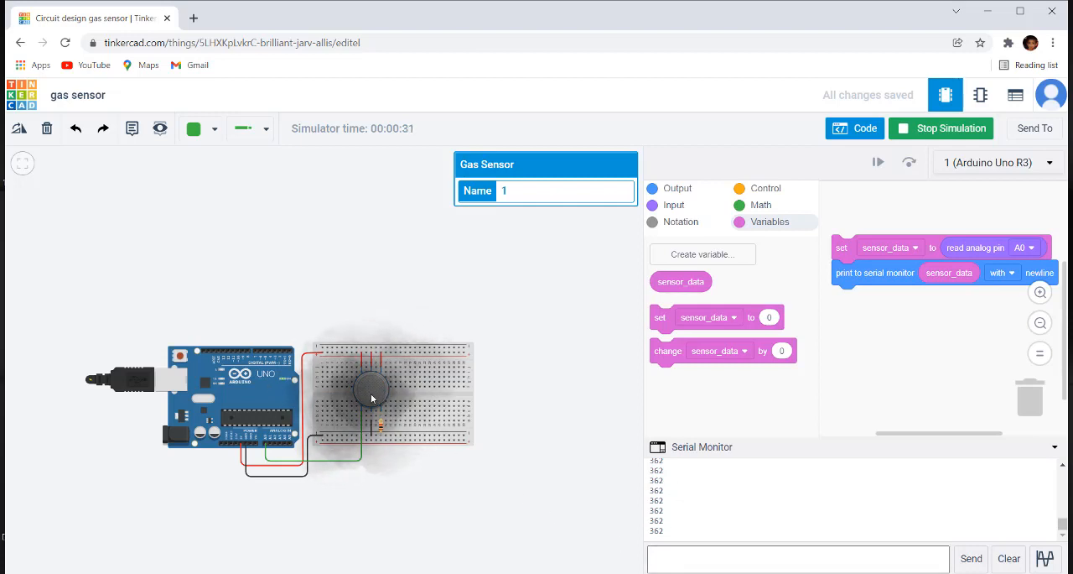
Step: Shift the gas cloud over the gas sensor and back away above the breadboard to compare the serial readings
{"action": "mouse_move", "coordinate": [374, 396]}
{"action": "left_mouse_down"}
{"action": "mouse_move", "coordinate": [350, 256]}
{"action": "mouse_move", "coordinate": [375, 381]}
{"action": "left_mouse_up"}
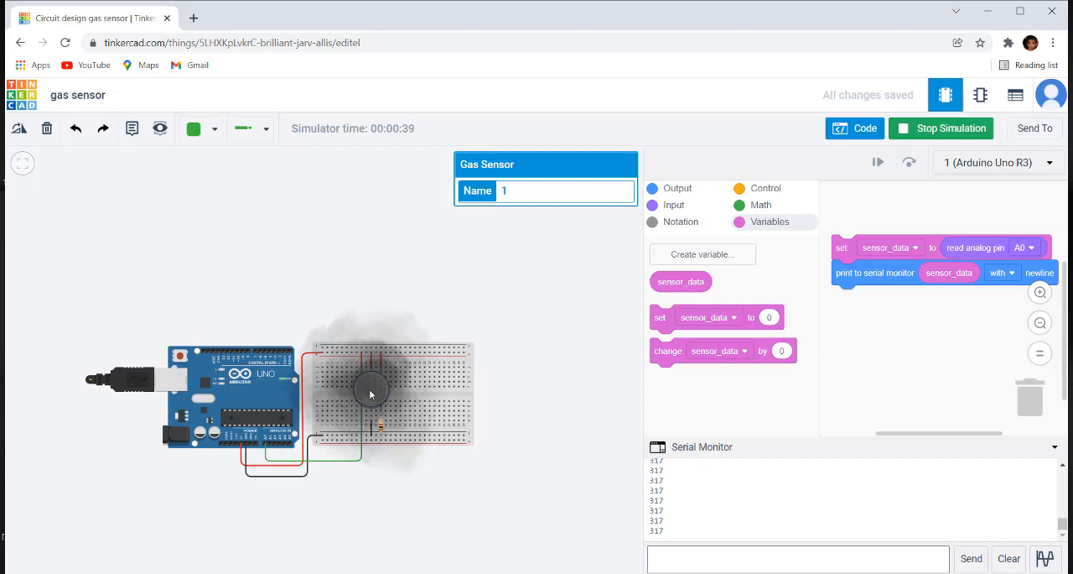
{"action": "left_click_drag", "start_coordinate": [369, 394], "coordinate": [363, 209]}
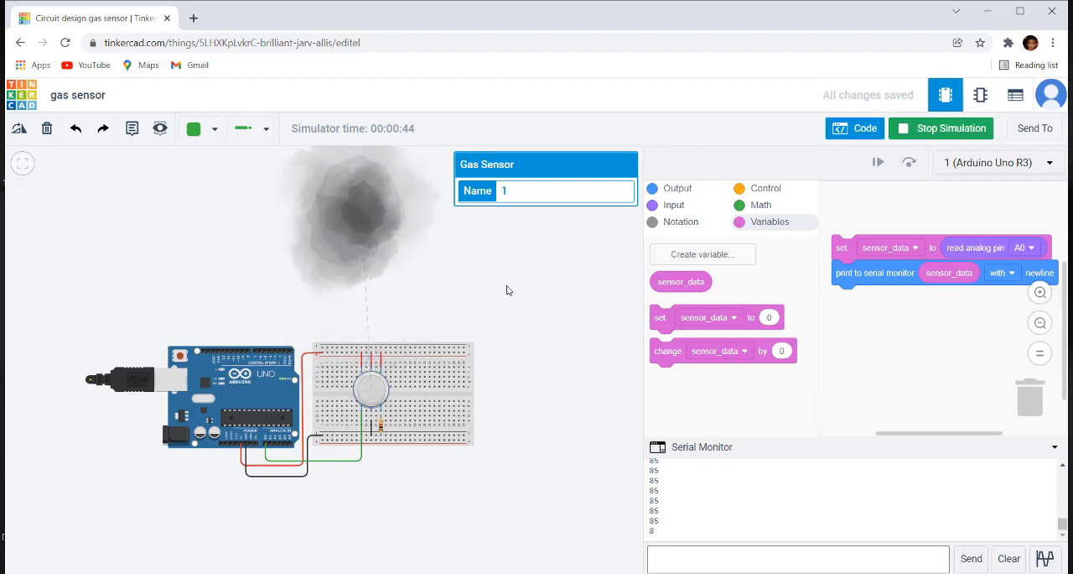
{"action": "left_click_drag", "start_coordinate": [376, 215], "coordinate": [361, 237]}
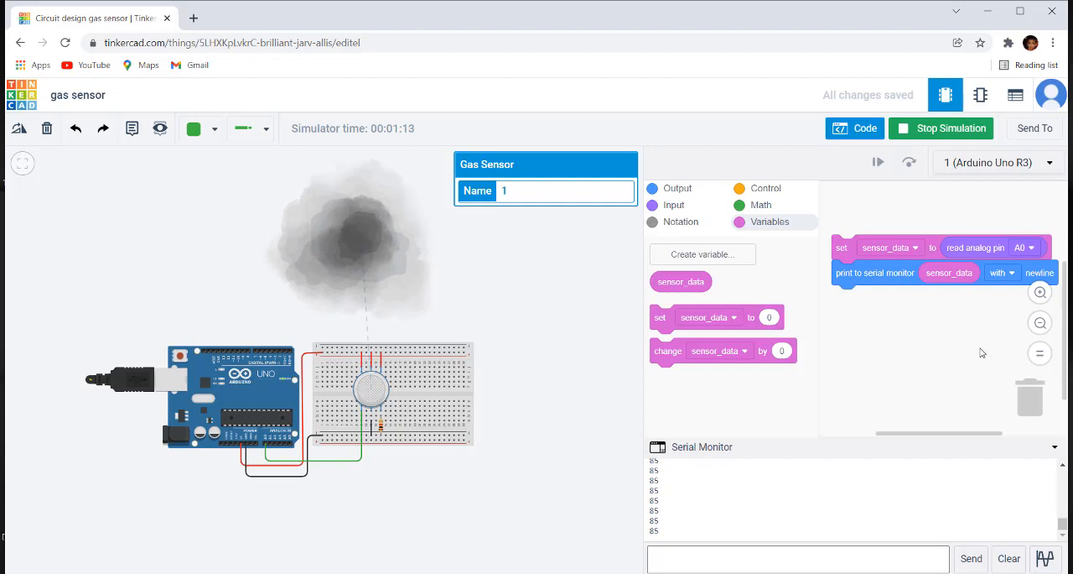
Step: Add a red LED to the circuit and position it just above the Arduino's GND and 13 pins
{"action": "left_click", "coordinate": [874, 132]}
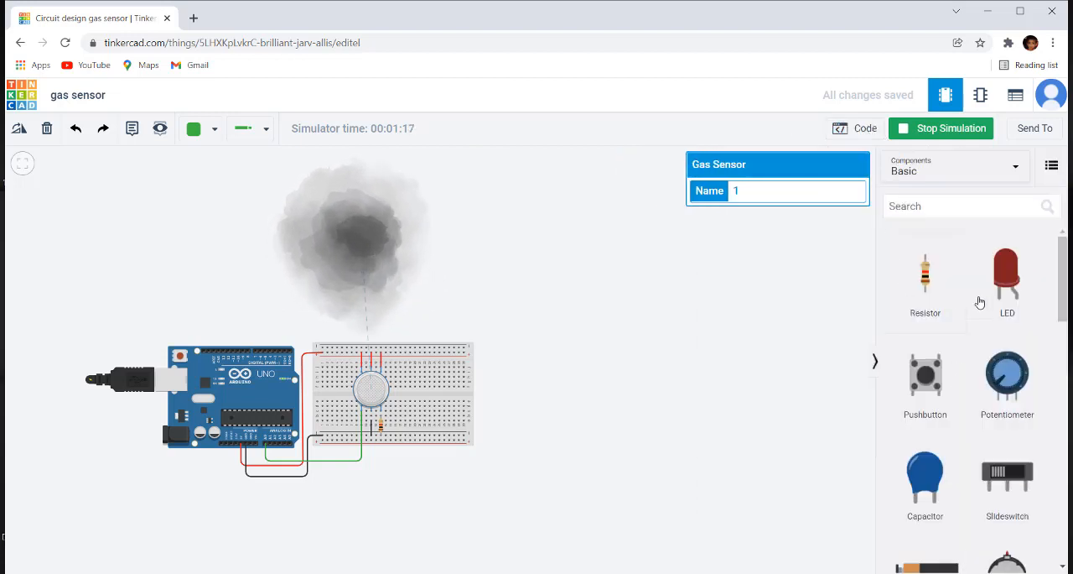
{"action": "left_click_drag", "start_coordinate": [1006, 268], "coordinate": [371, 303]}
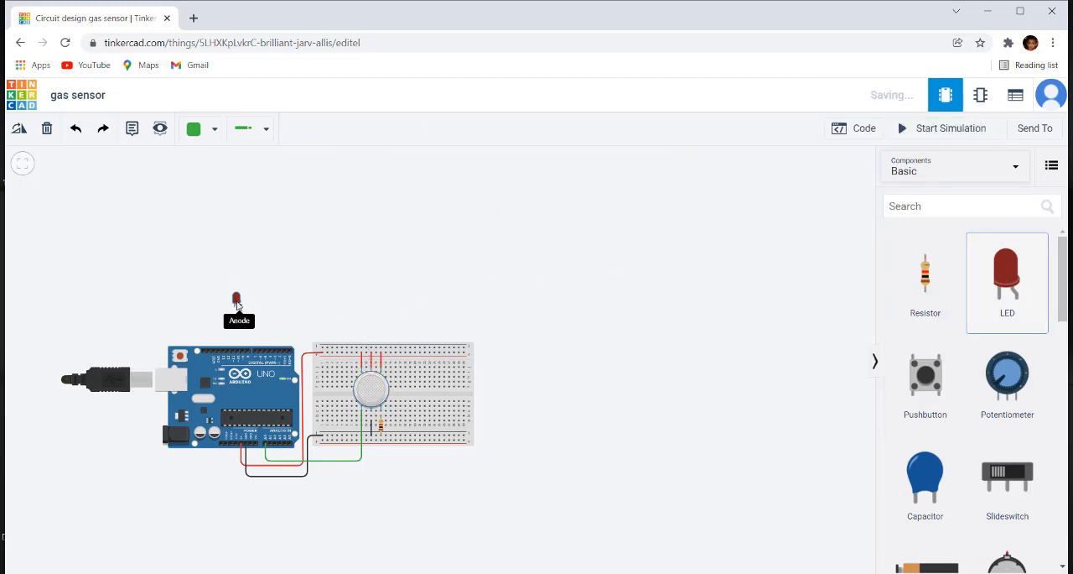
{"action": "left_click", "coordinate": [243, 307]}
{"action": "scroll", "coordinate": [252, 309], "scroll_direction": "up", "scroll_amount": 5}
{"action": "left_click_drag", "start_coordinate": [304, 313], "coordinate": [507, 247]}
{"action": "left_click_drag", "start_coordinate": [415, 202], "coordinate": [376, 272]}
{"action": "scroll", "coordinate": [379, 314], "scroll_direction": "up", "scroll_amount": 3}
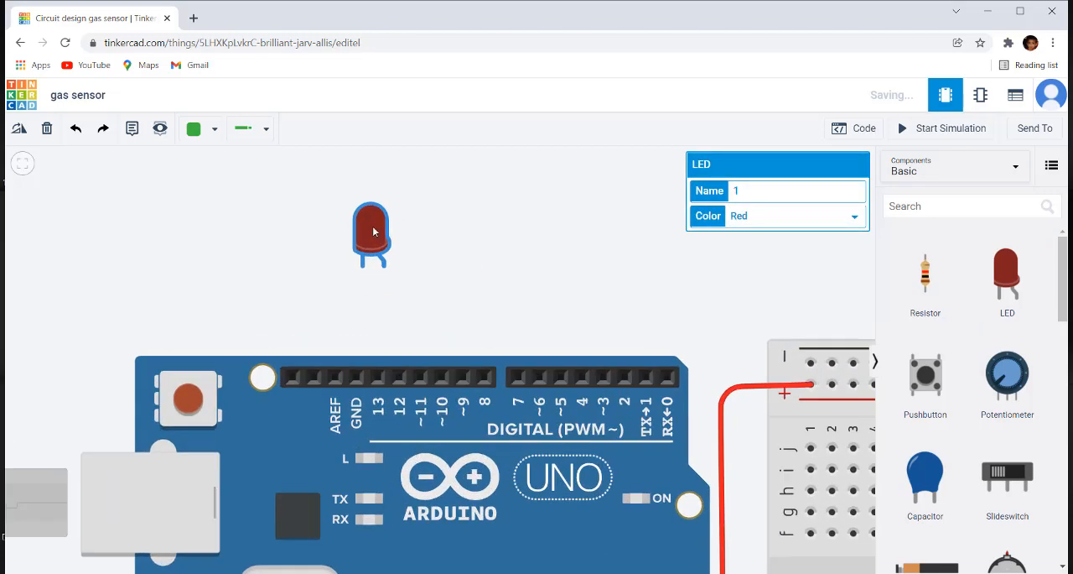
{"action": "left_click_drag", "start_coordinate": [373, 226], "coordinate": [366, 265]}
{"action": "left_click", "coordinate": [445, 267]}
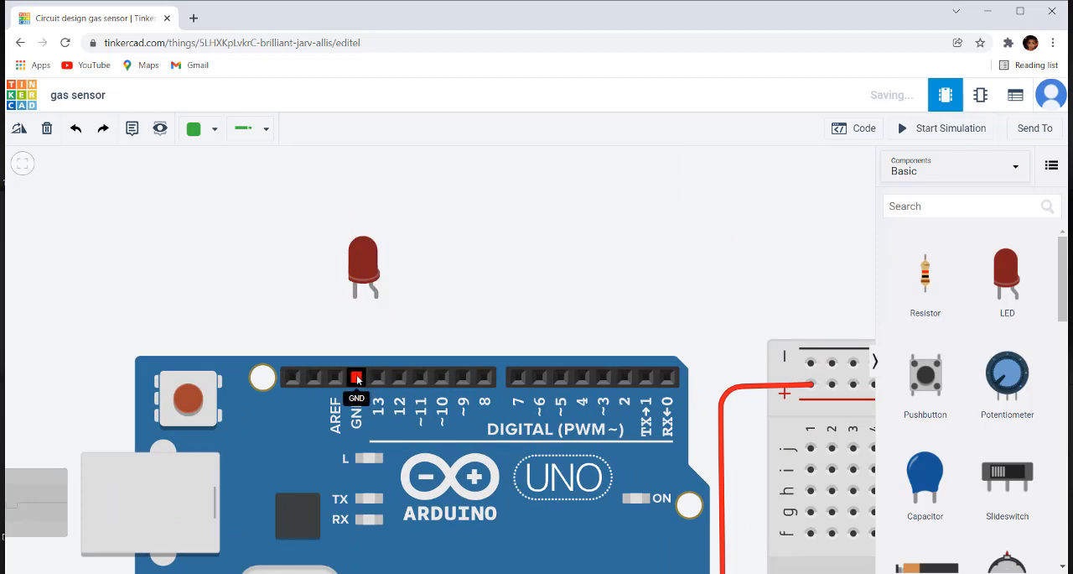
Step: Wire the LED's cathode to the Arduino's GND and its anode to digital pin 8 with a right-angled bend
{"action": "left_click", "coordinate": [356, 376]}
{"action": "left_click", "coordinate": [356, 295]}
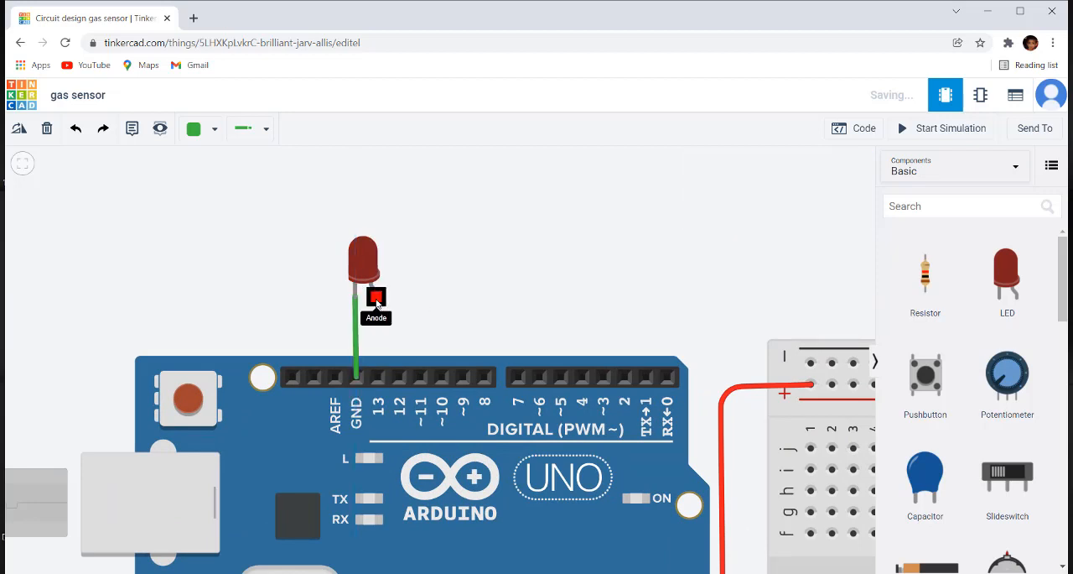
{"action": "left_click", "coordinate": [376, 295]}
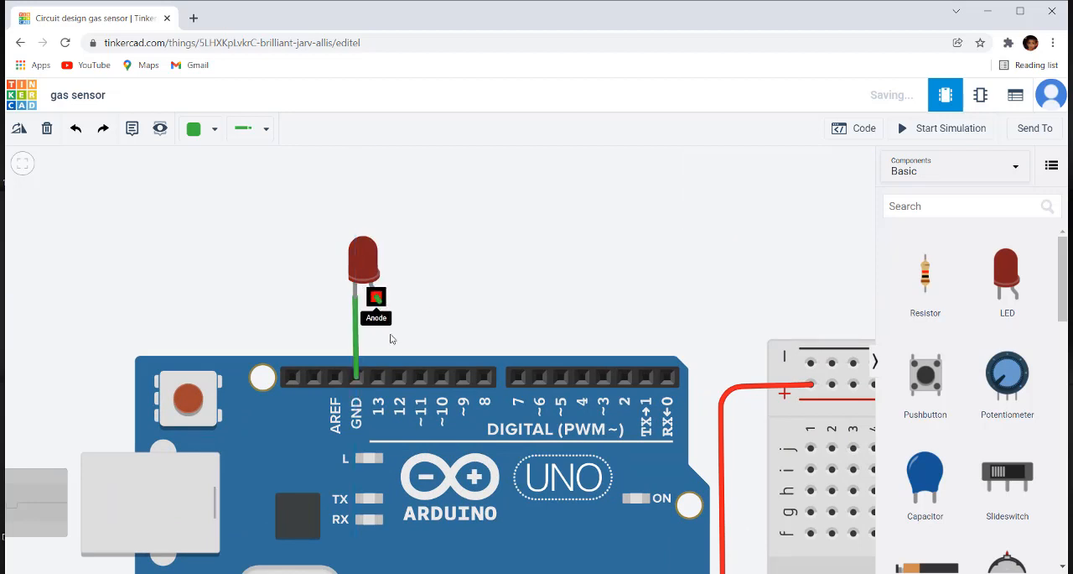
{"action": "left_click", "coordinate": [480, 297]}
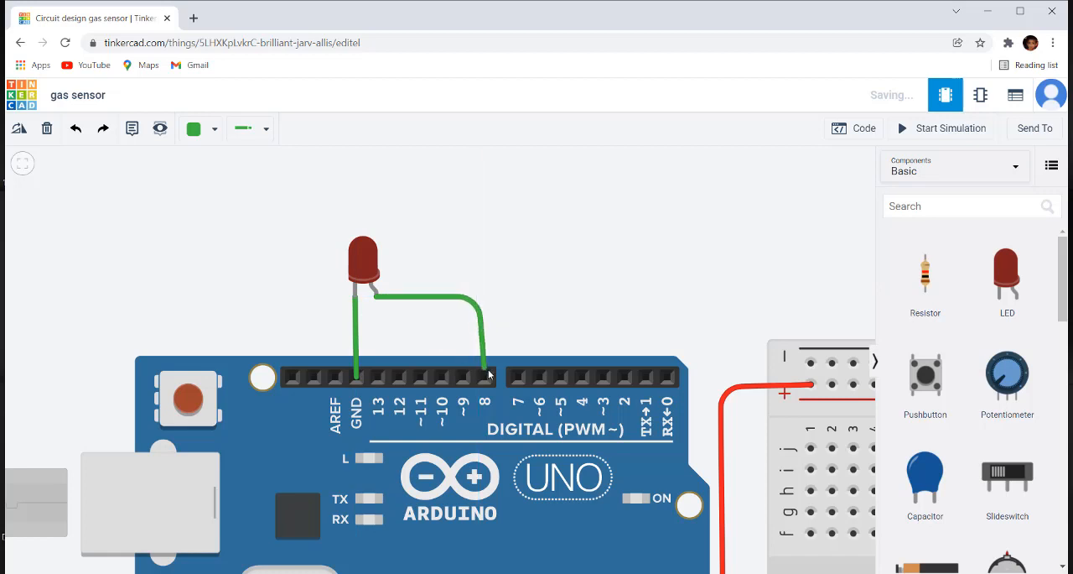
{"action": "left_click", "coordinate": [485, 381]}
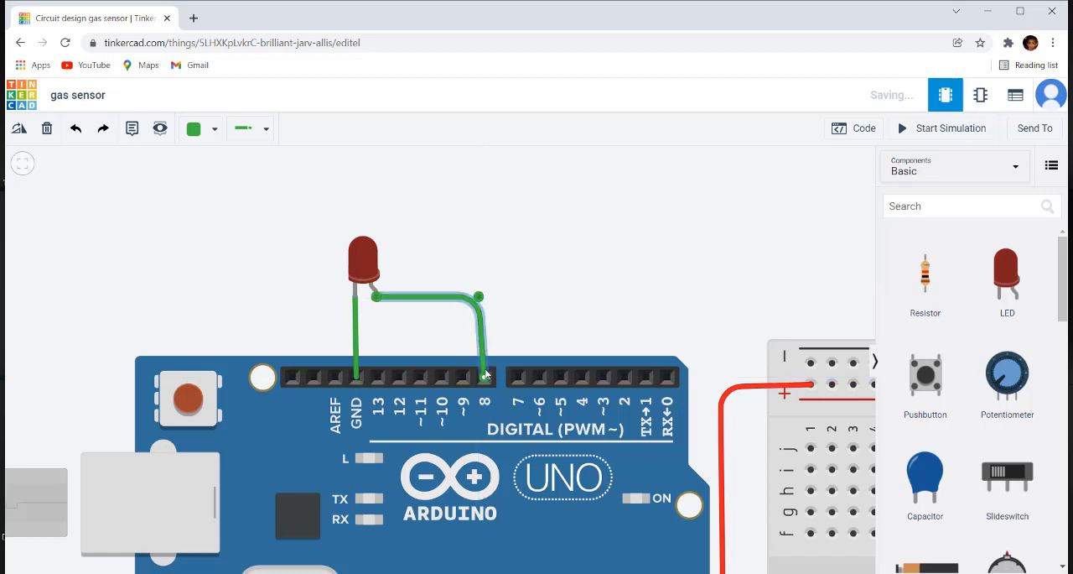
{"action": "left_click", "coordinate": [474, 298]}
{"action": "left_click", "coordinate": [476, 299]}
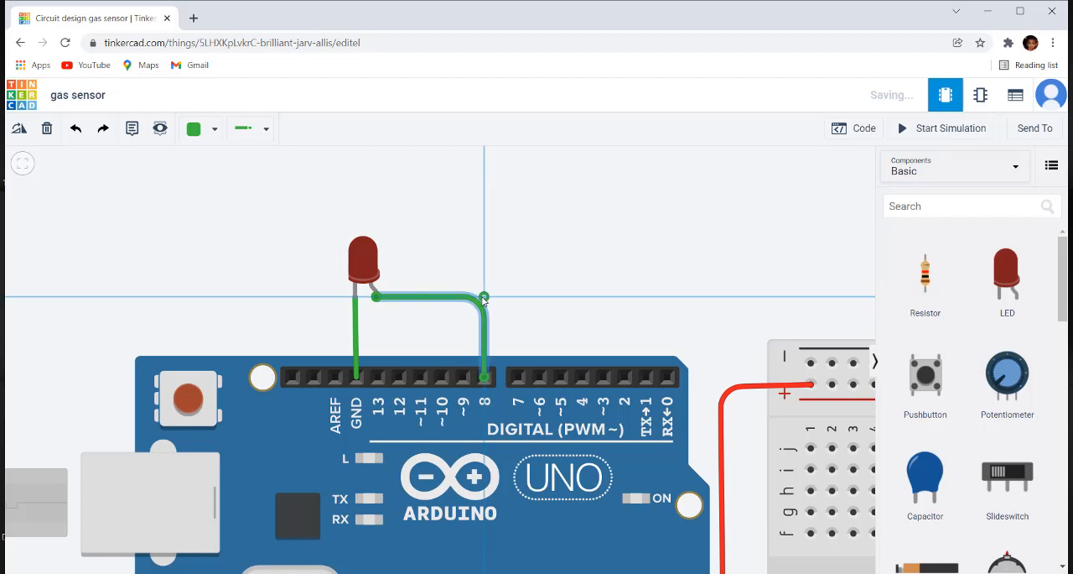
{"action": "left_click", "coordinate": [515, 298]}
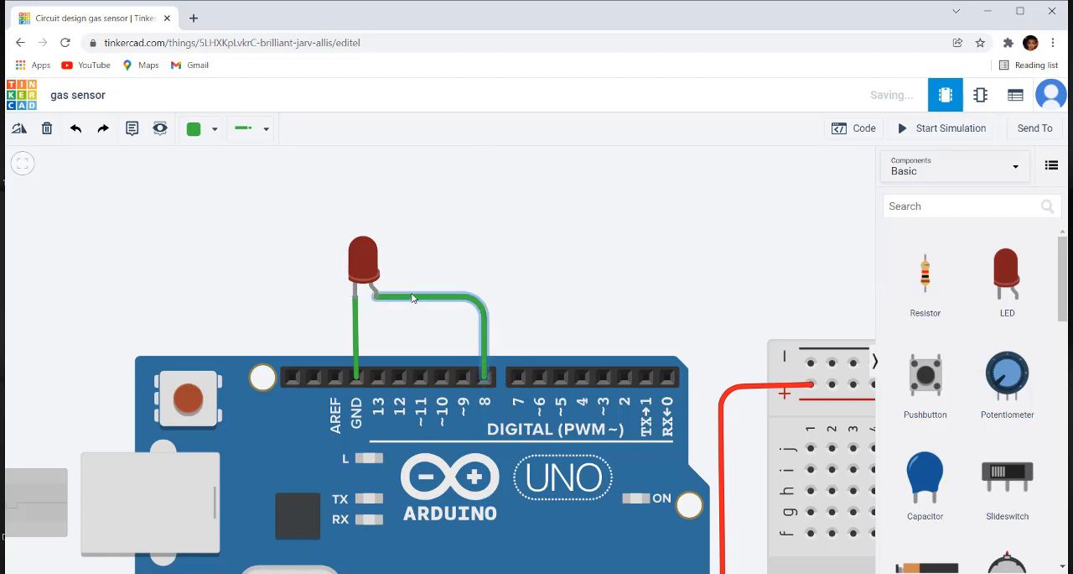
Step: Change the color of the wire between the LED's cathode and GND to black
{"action": "left_click", "coordinate": [357, 326]}
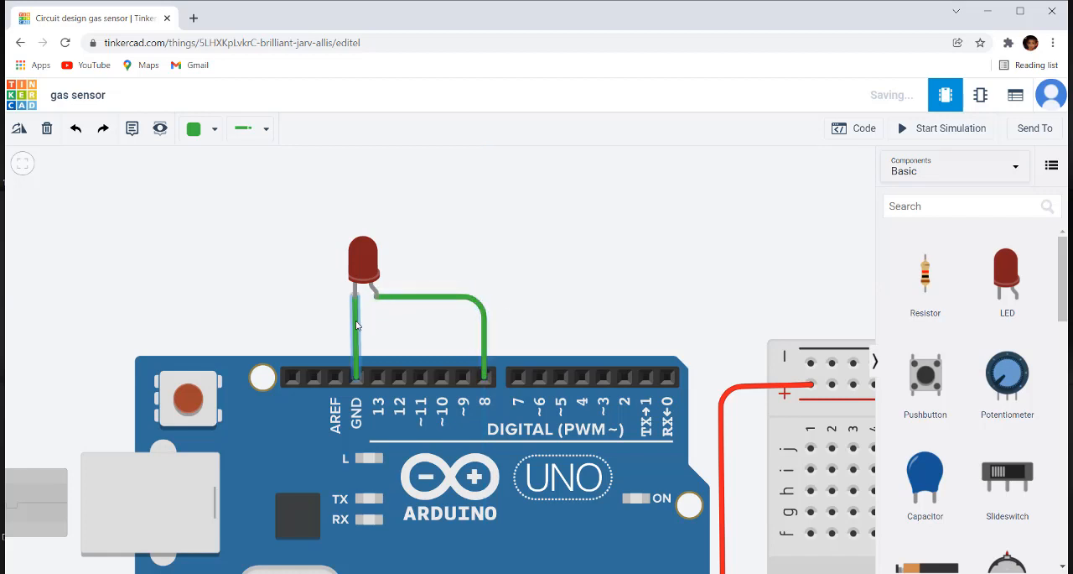
{"action": "left_click", "coordinate": [210, 128]}
{"action": "left_click", "coordinate": [216, 174]}
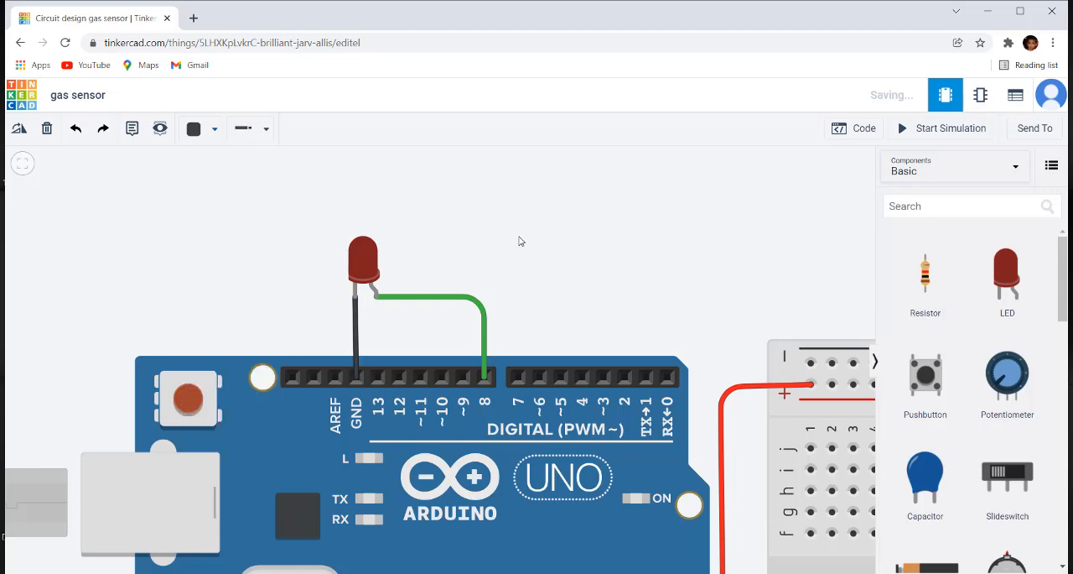
{"action": "scroll", "coordinate": [520, 240], "scroll_direction": "down", "scroll_amount": 3}
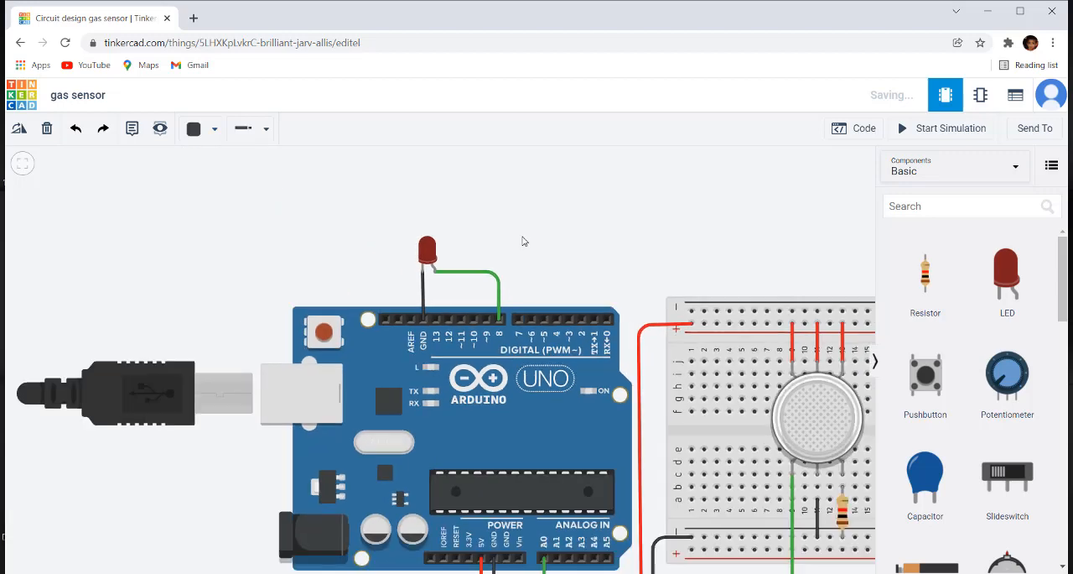
{"action": "scroll", "coordinate": [509, 262], "scroll_direction": "up", "scroll_amount": 5}
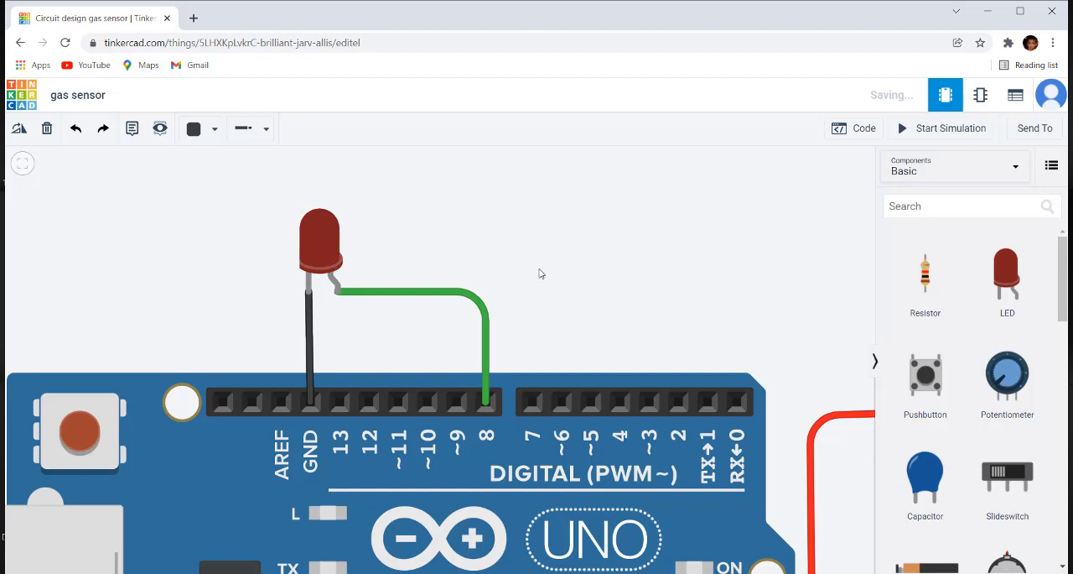
{"action": "scroll", "coordinate": [532, 265], "scroll_direction": "down", "scroll_amount": 6}
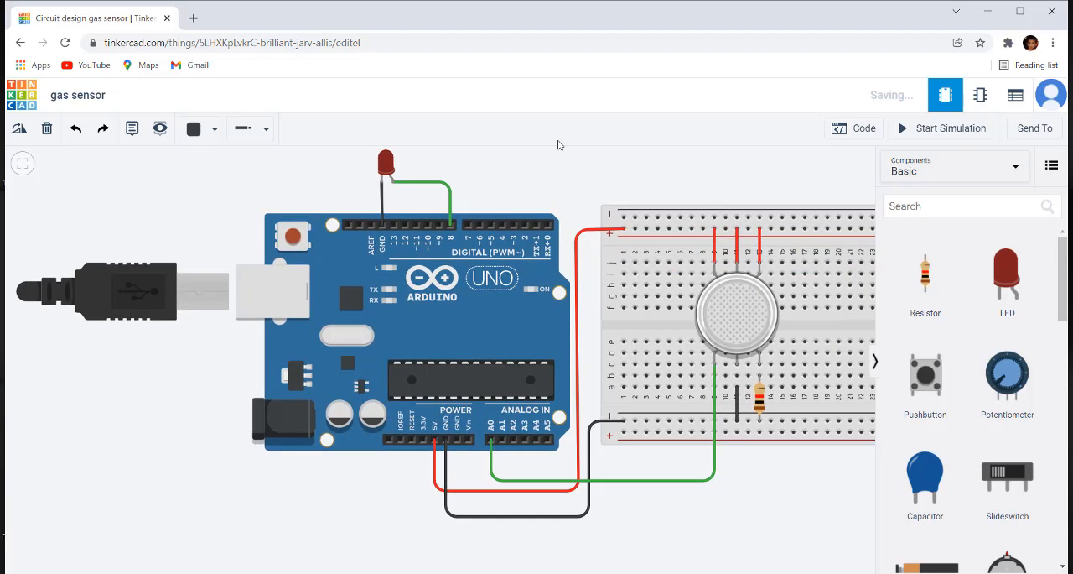
Step: Attach an if-then-else block below the print to serial monitor block in the Arduino's code
{"action": "left_click", "coordinate": [861, 130]}
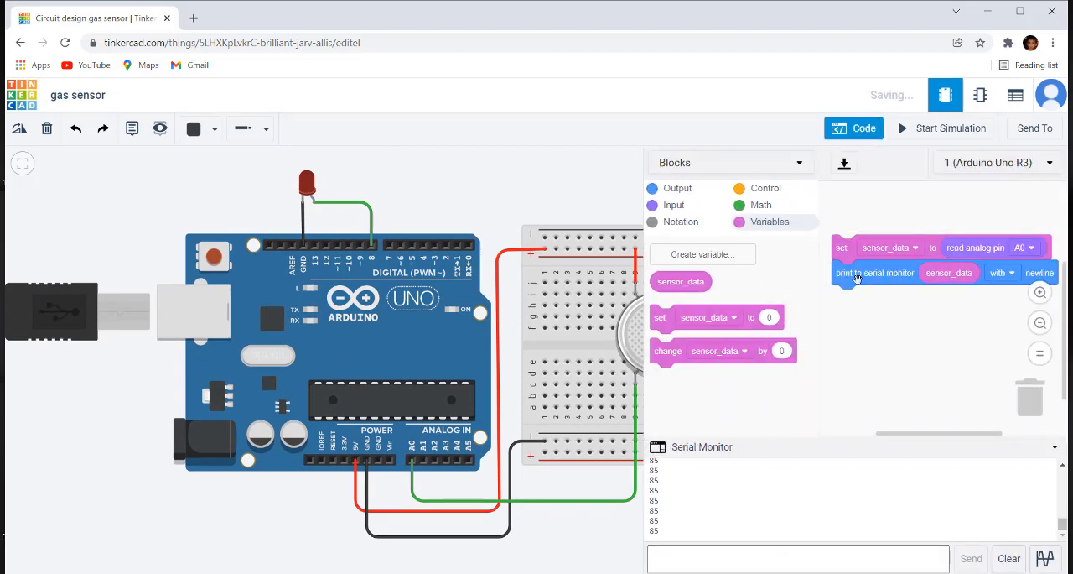
{"action": "left_click", "coordinate": [764, 192]}
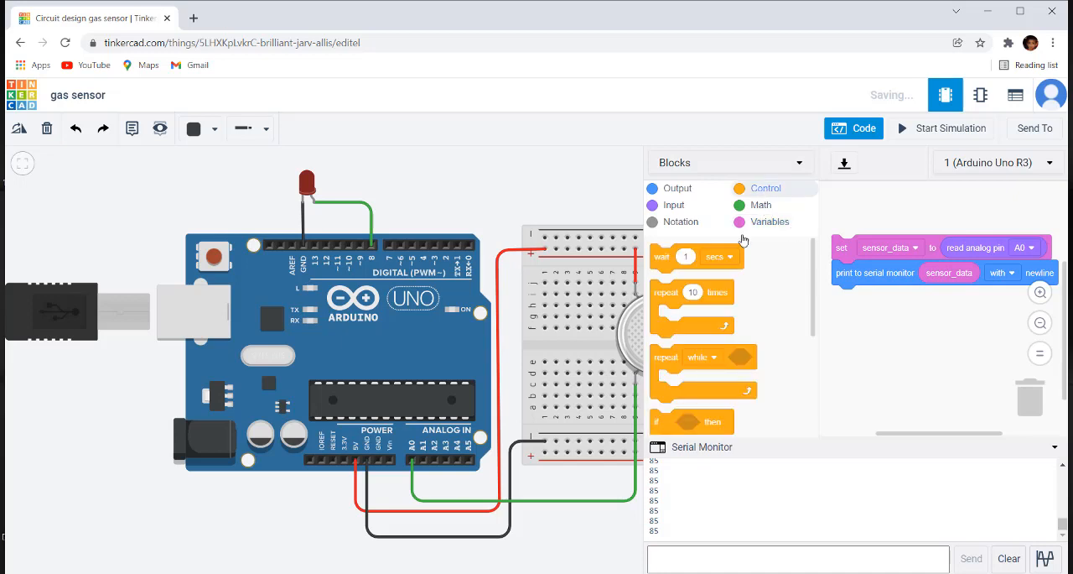
{"action": "scroll", "coordinate": [721, 367], "scroll_direction": "down", "scroll_amount": 3}
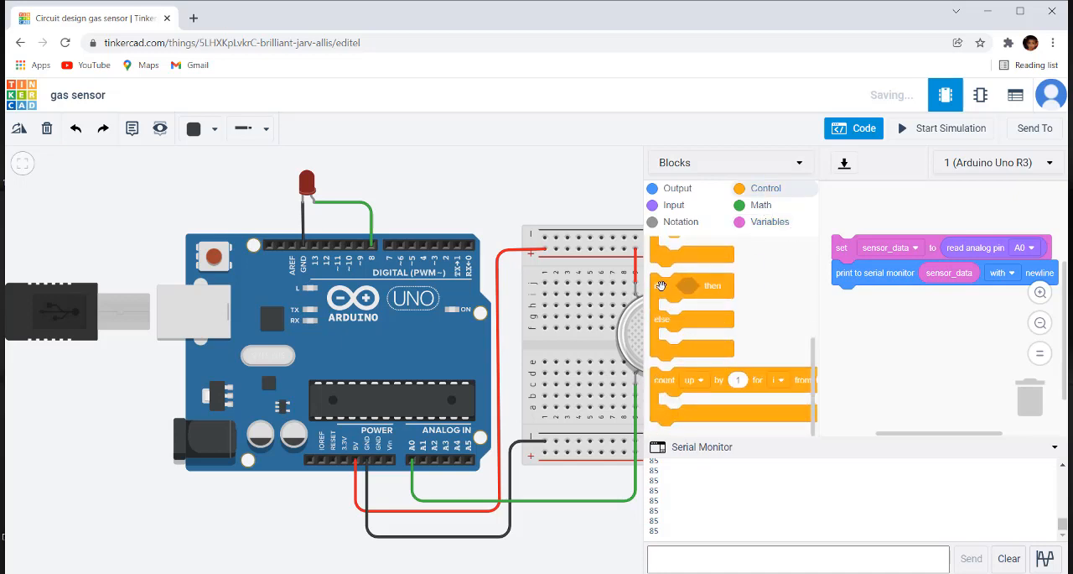
{"action": "left_click_drag", "start_coordinate": [660, 286], "coordinate": [844, 302]}
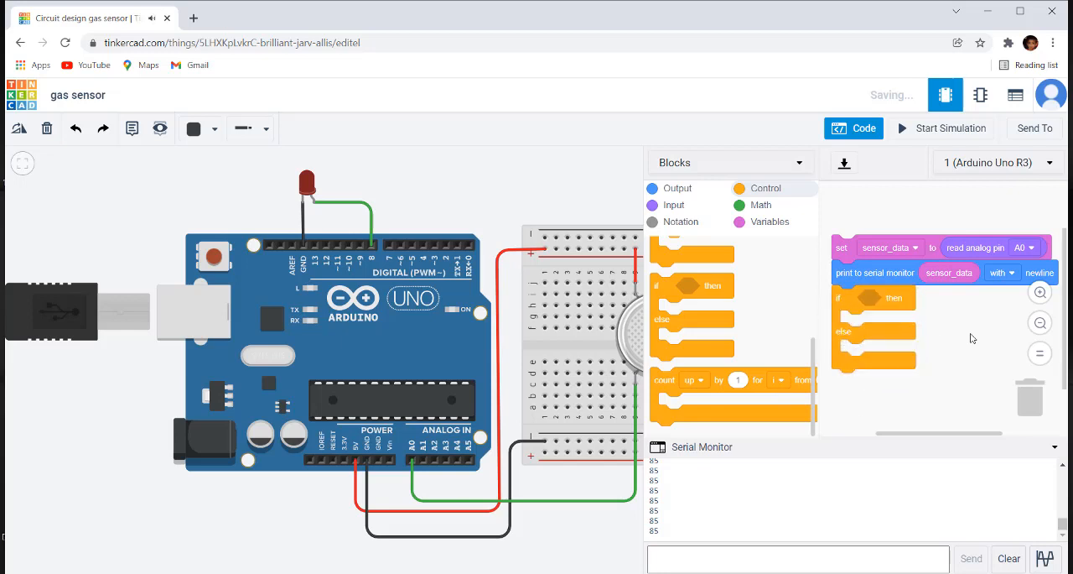
Step: Place a comparison block in the if condition with the sensor_data variable as its first operand
{"action": "left_click", "coordinate": [761, 207]}
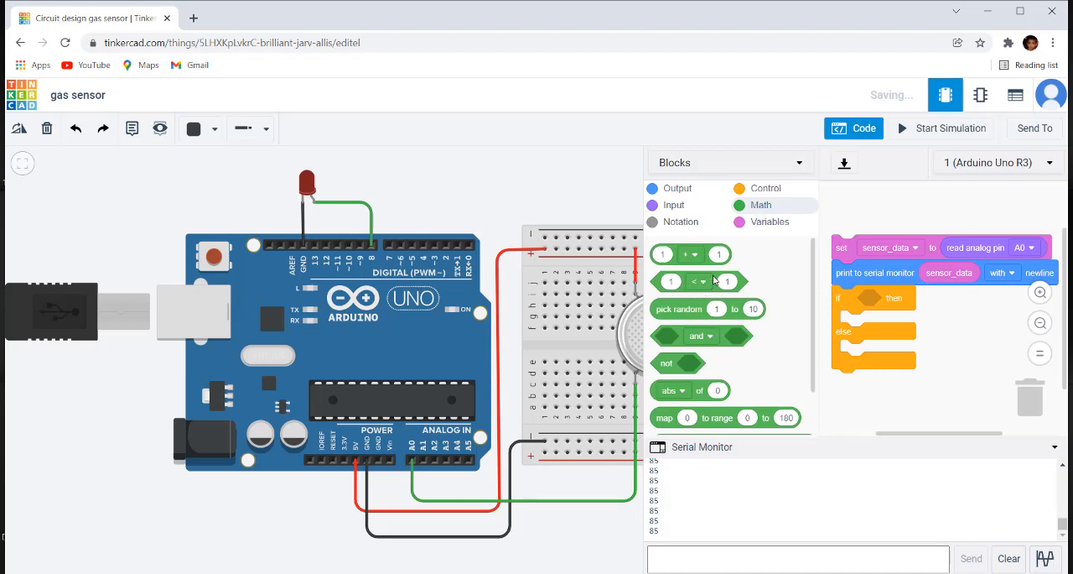
{"action": "left_click_drag", "start_coordinate": [713, 280], "coordinate": [928, 294]}
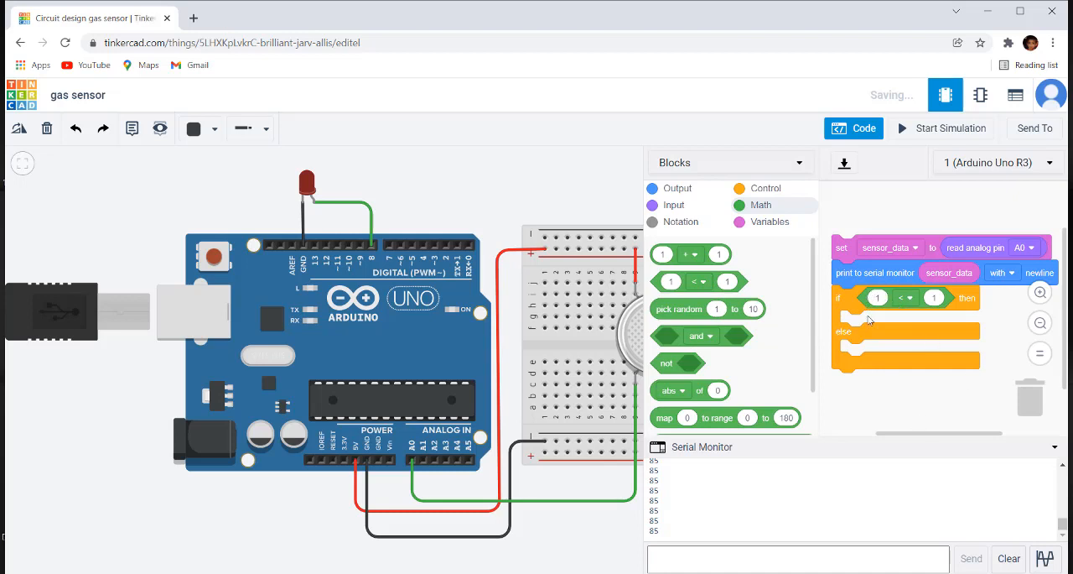
{"action": "left_click", "coordinate": [763, 223]}
{"action": "left_click_drag", "start_coordinate": [672, 284], "coordinate": [894, 304]}
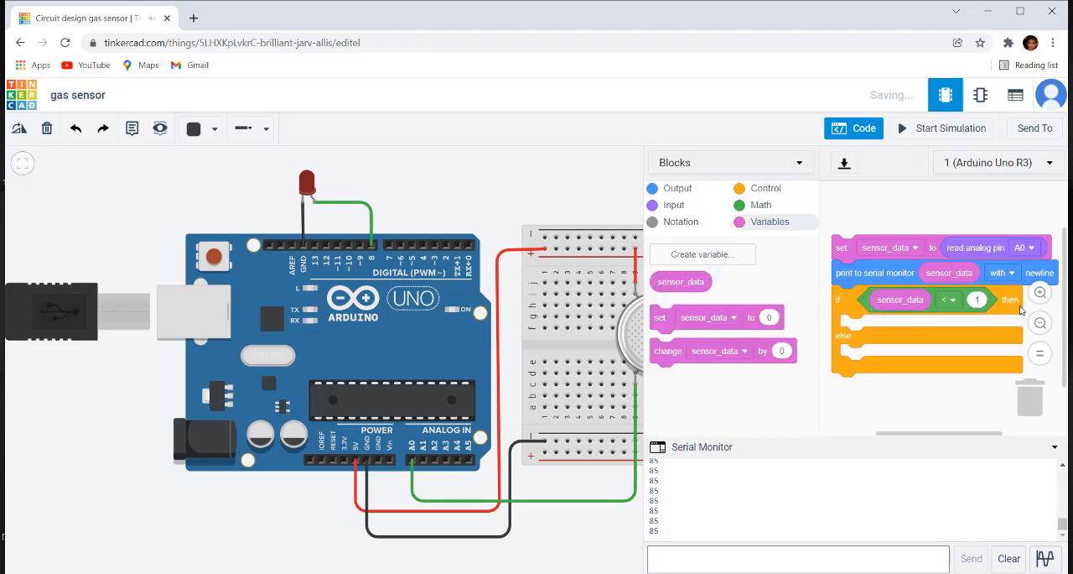
Step: Set the if comparison's operator to greater than (>) and its second operand to 150
{"action": "left_click", "coordinate": [951, 300]}
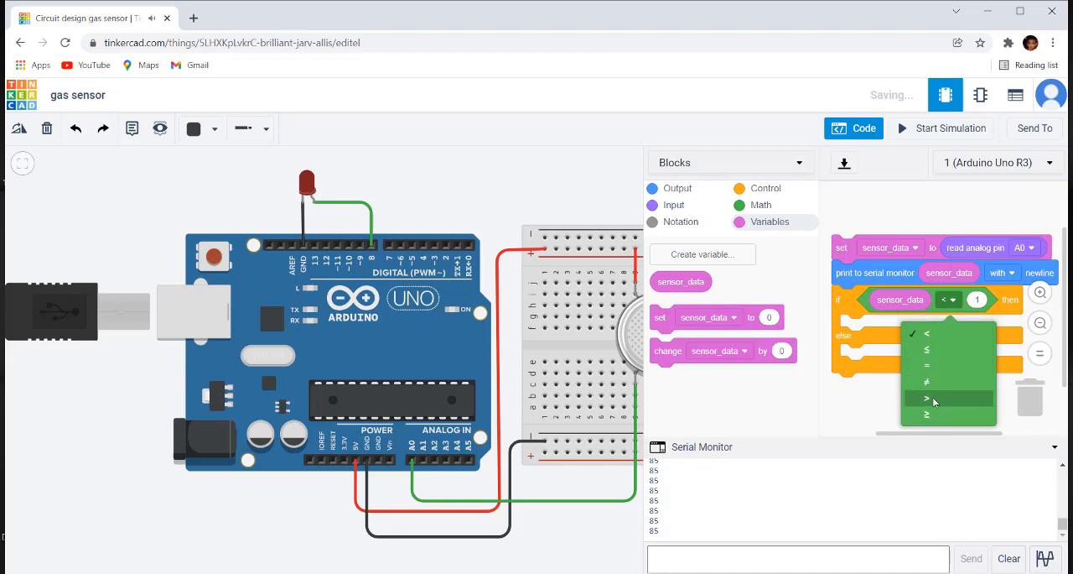
{"action": "left_click", "coordinate": [932, 398]}
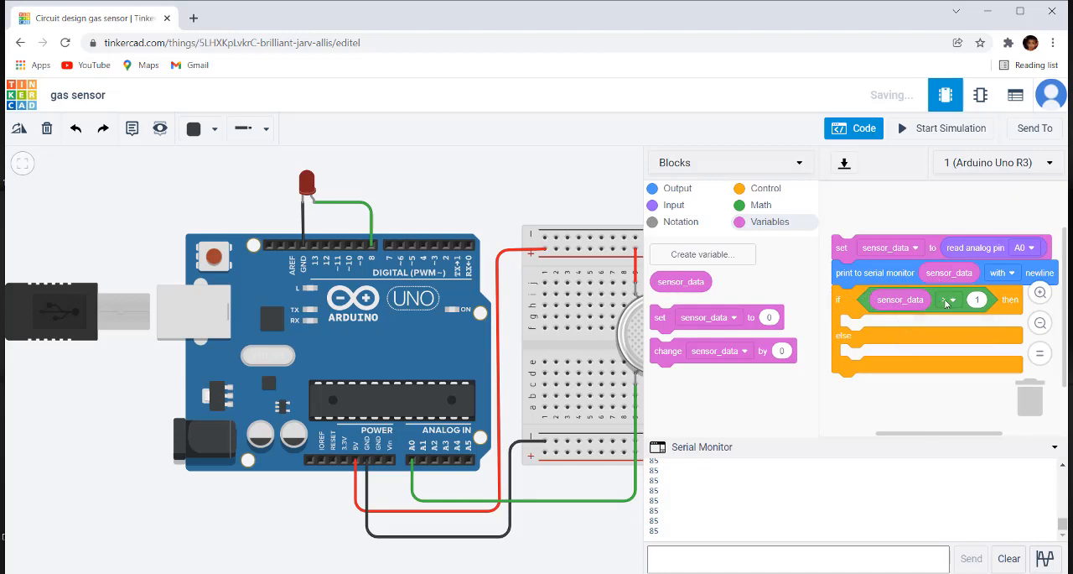
{"action": "left_click", "coordinate": [977, 299]}
{"action": "type", "text": "1"}
{"action": "left_click", "coordinate": [979, 299]}
{"action": "type", "text": "00"}
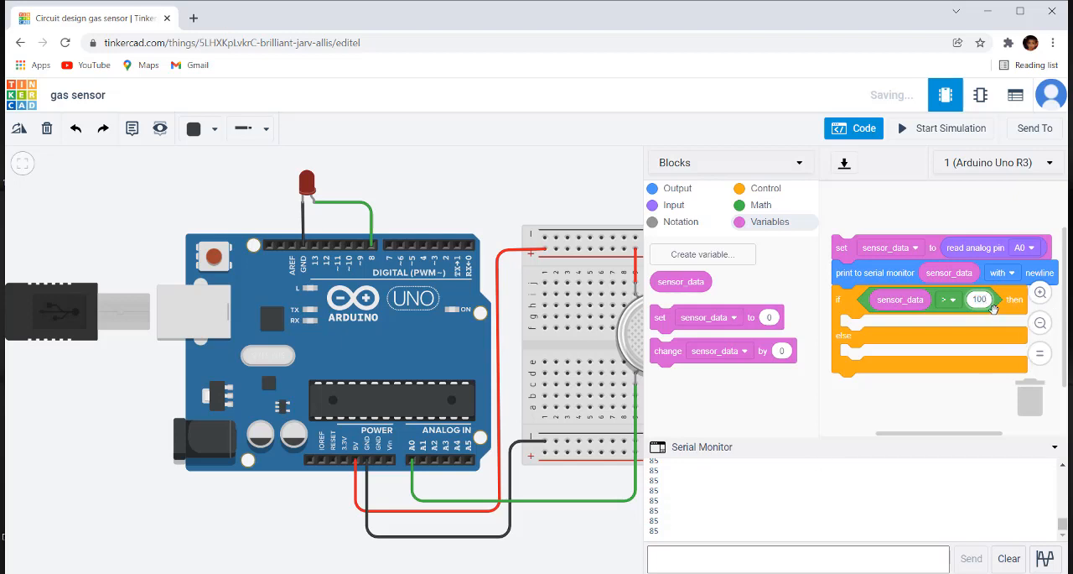
{"action": "key", "text": "BackSpace"}
{"action": "type", "text": "50"}
Step: Add a digital set pin block to the then branch that sets pin 8 to HIGH
{"action": "left_click", "coordinate": [679, 190]}
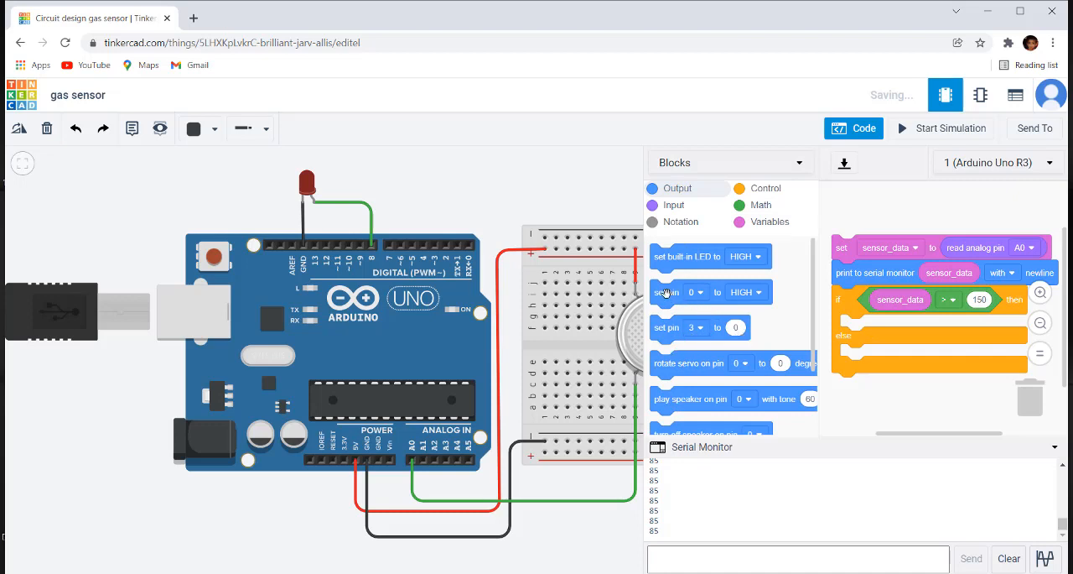
{"action": "left_click_drag", "start_coordinate": [666, 293], "coordinate": [849, 329]}
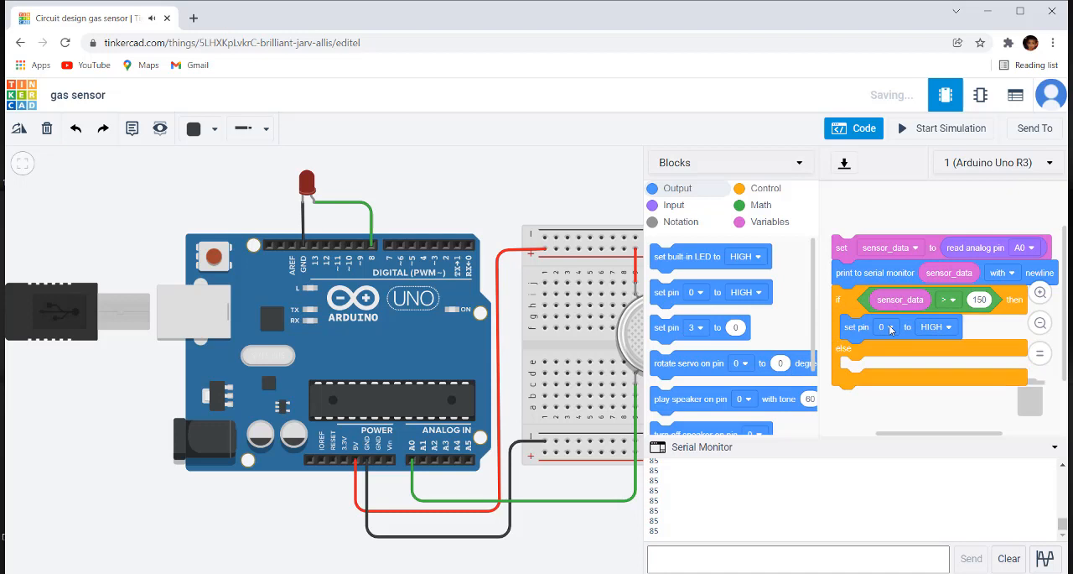
{"action": "left_click", "coordinate": [889, 327]}
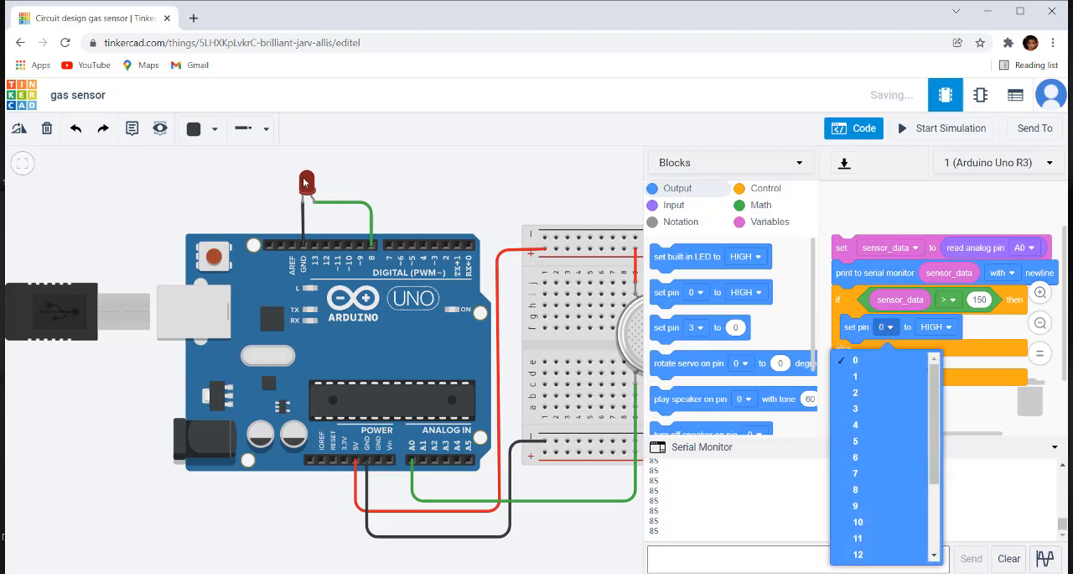
{"action": "left_click", "coordinate": [856, 490]}
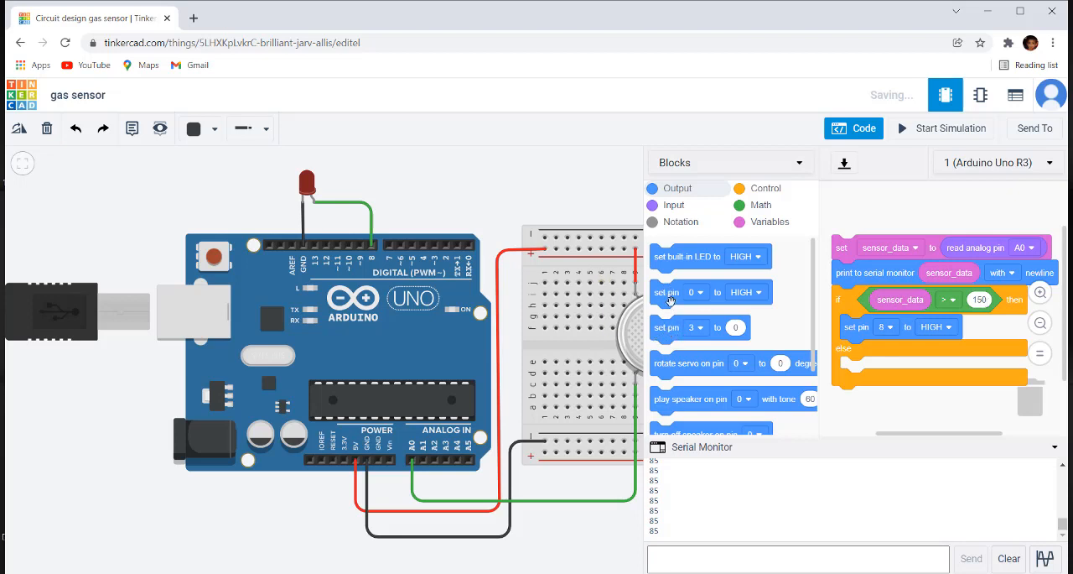
Step: Add a digital set pin block to the else branch that sets pin 8 to LOW
{"action": "left_click_drag", "start_coordinate": [670, 293], "coordinate": [879, 375]}
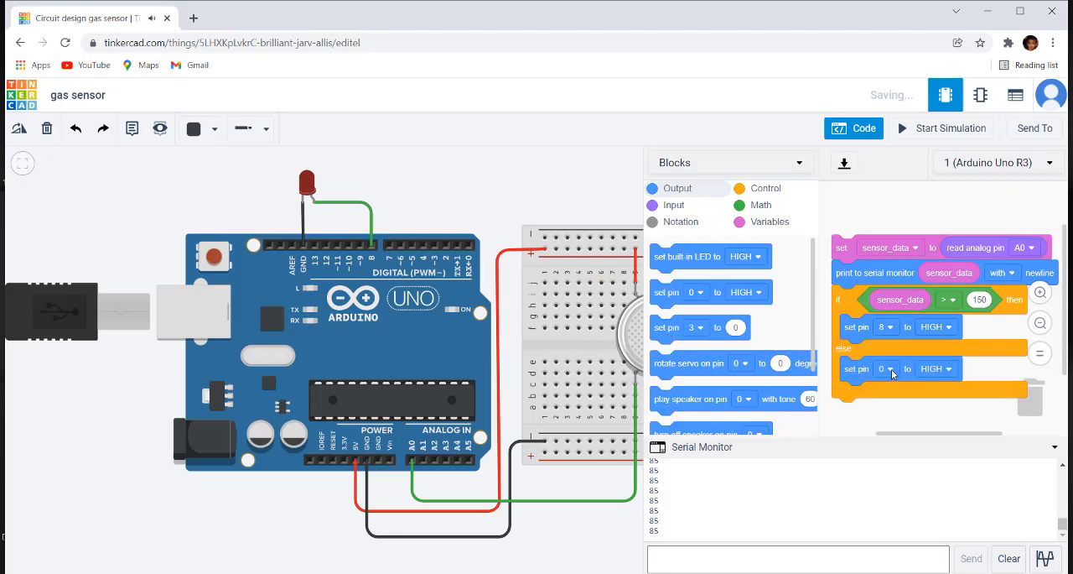
{"action": "left_click", "coordinate": [887, 369]}
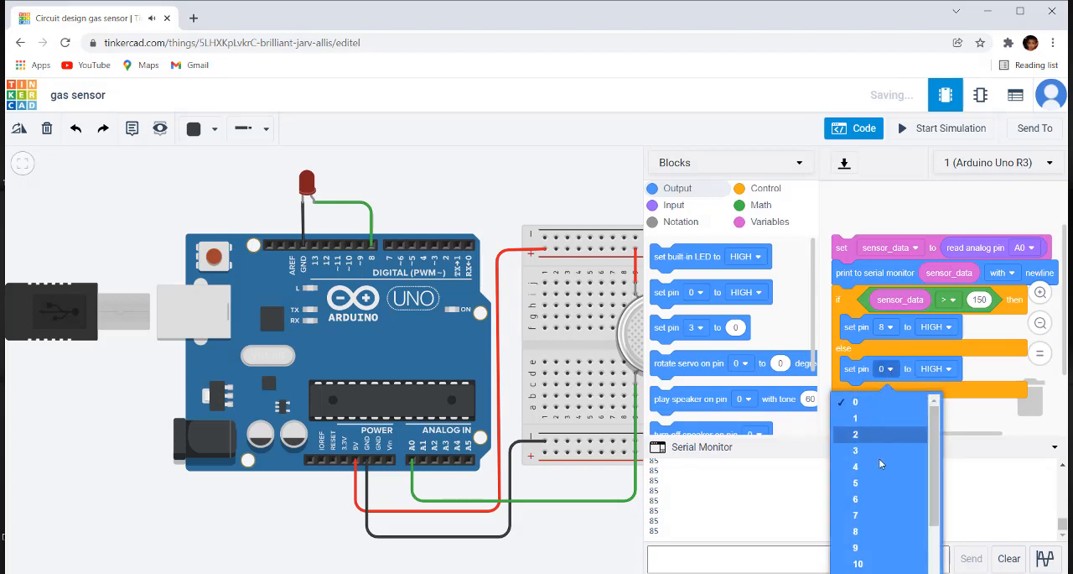
{"action": "left_click", "coordinate": [856, 531]}
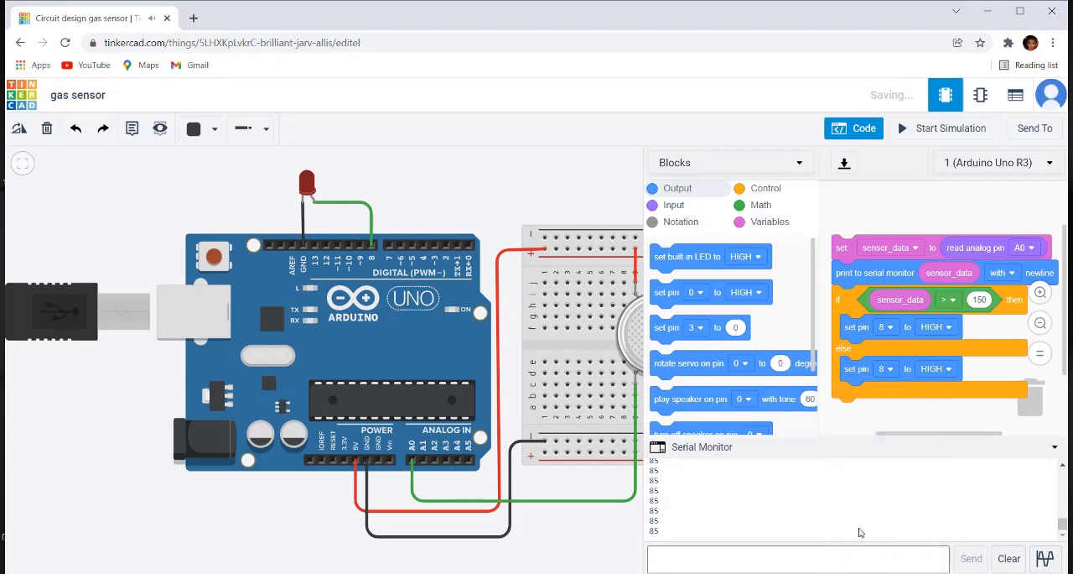
{"action": "left_click", "coordinate": [949, 371]}
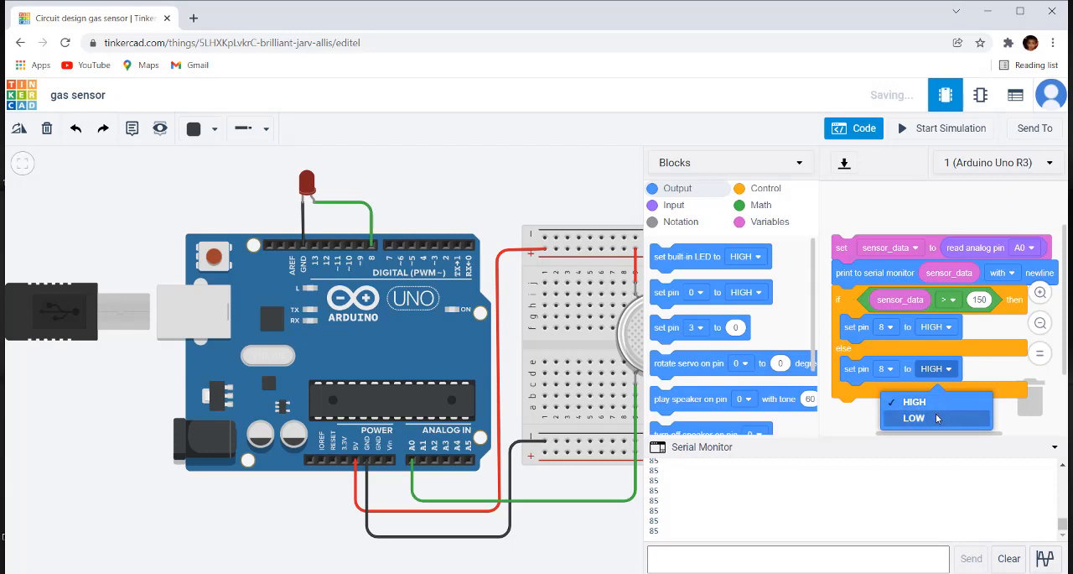
{"action": "left_click", "coordinate": [936, 419]}
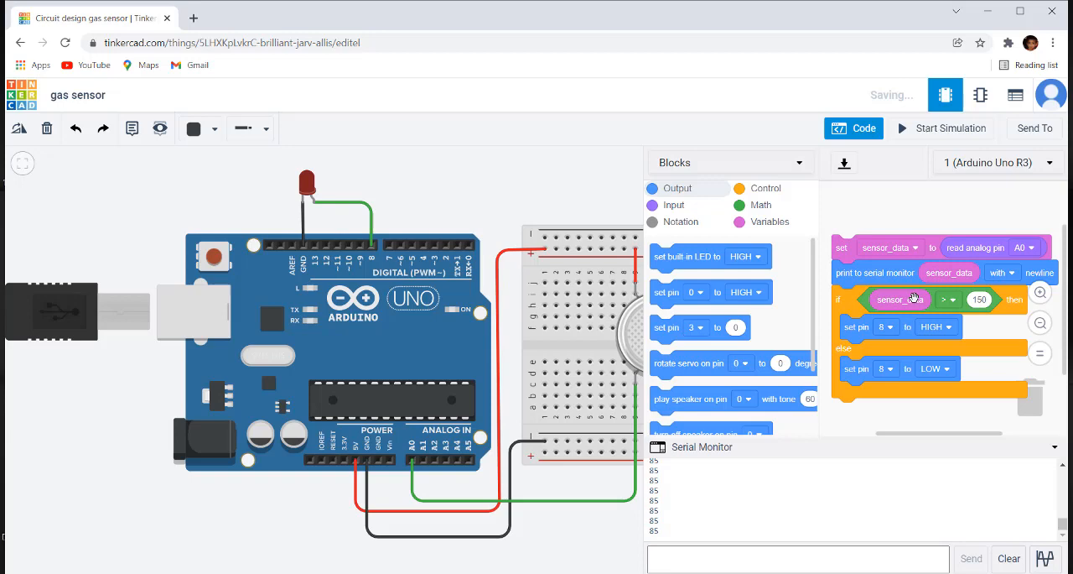
Step: Start the simulation with the whole gas sensor circuit, the code and the serial monitor in view
{"action": "left_click", "coordinate": [471, 201]}
{"action": "scroll", "coordinate": [470, 202], "scroll_direction": "down", "scroll_amount": 3}
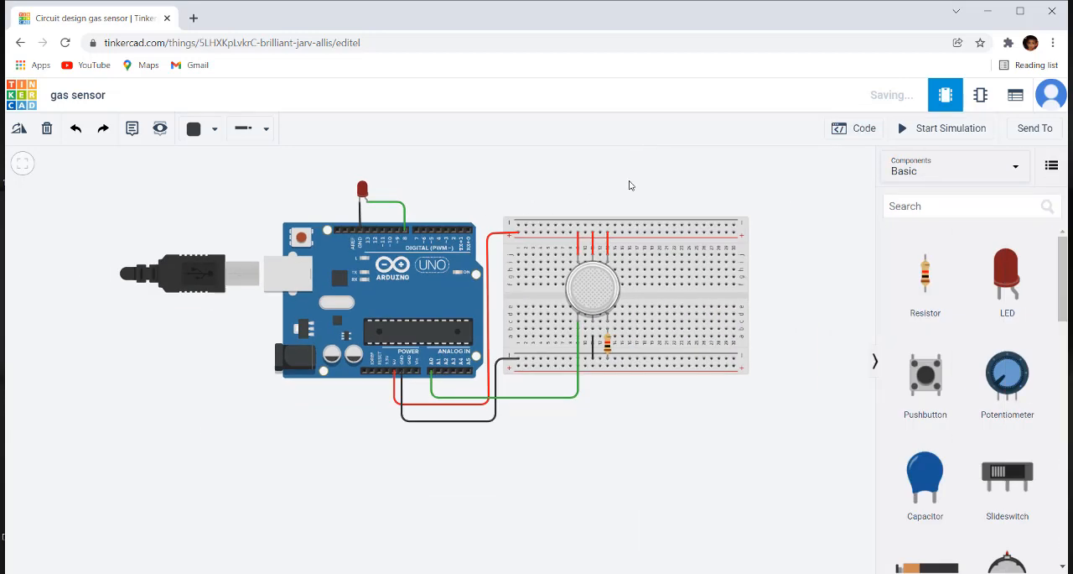
{"action": "left_click_drag", "start_coordinate": [640, 182], "coordinate": [524, 239]}
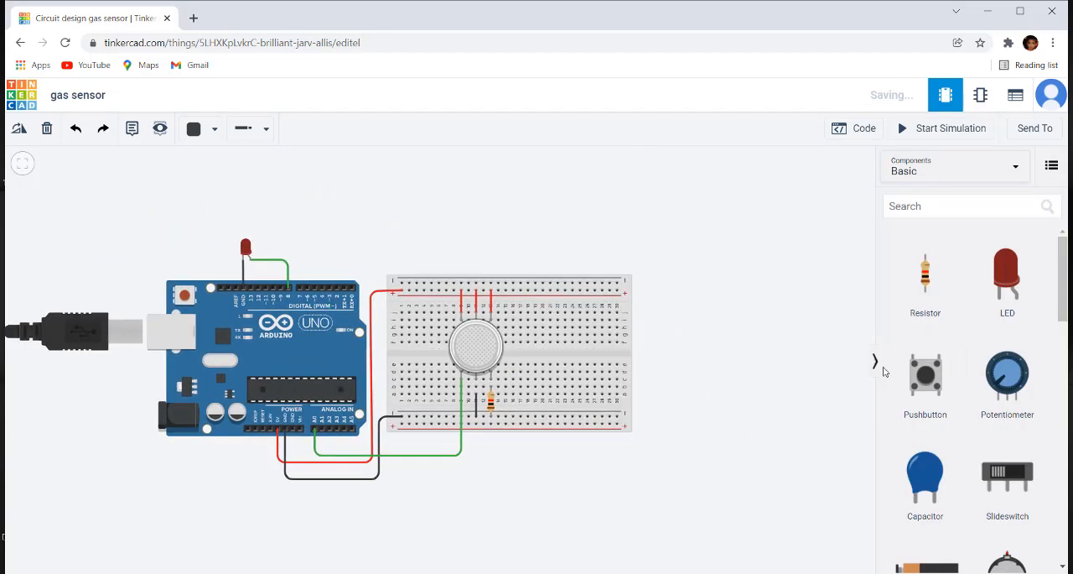
{"action": "left_click", "coordinate": [859, 128]}
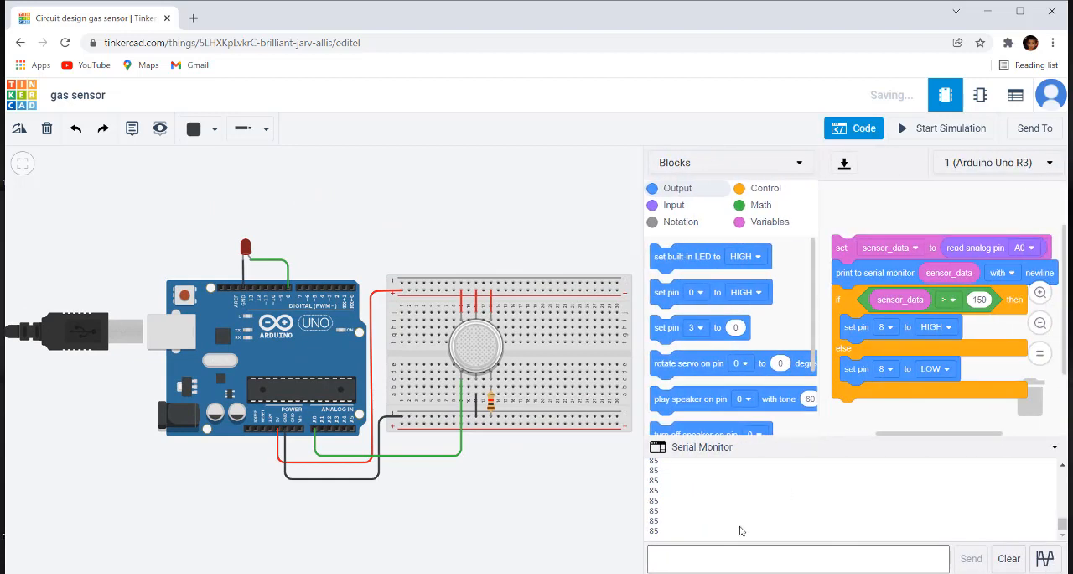
{"action": "scroll", "coordinate": [422, 491], "scroll_direction": "down", "scroll_amount": 1}
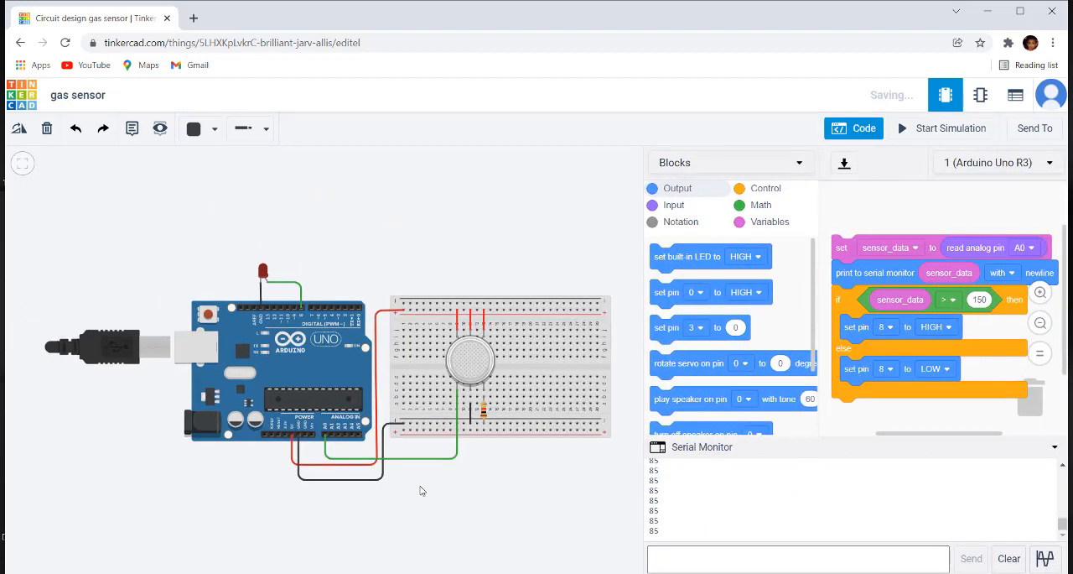
{"action": "left_click", "coordinate": [961, 134]}
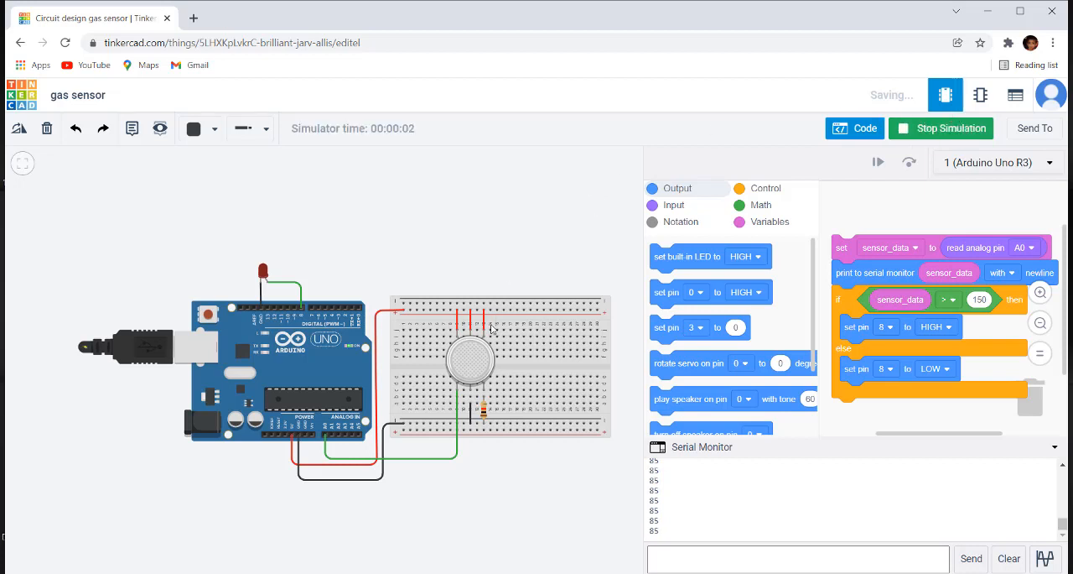
Step: Activate the gas sensor's smoke cloud and move it gradually down towards the sensor until the LED on pin 8 lights
{"action": "left_click", "coordinate": [473, 365]}
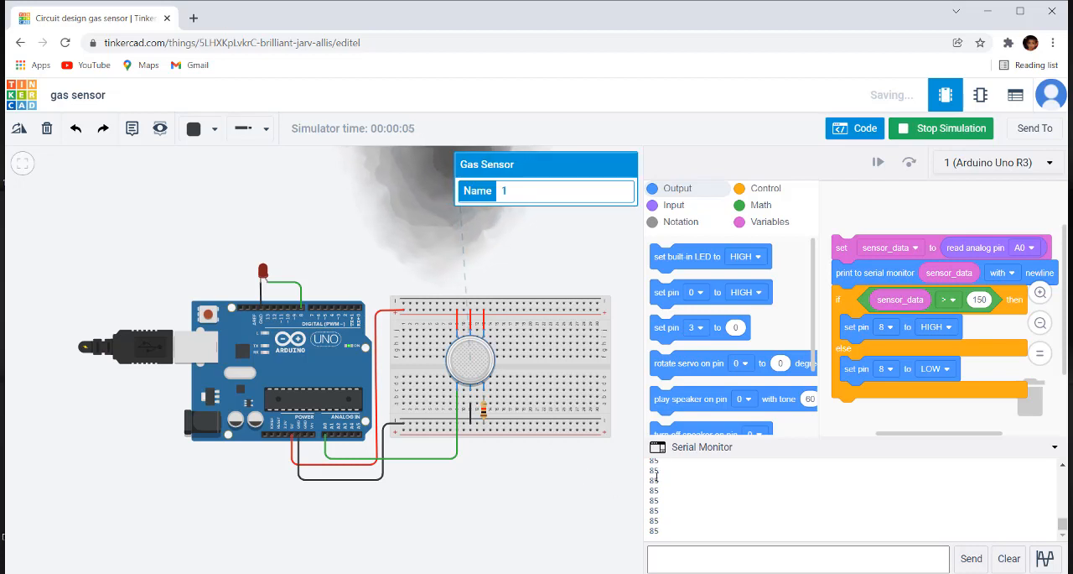
{"action": "scroll", "coordinate": [518, 280], "scroll_direction": "down", "scroll_amount": 2}
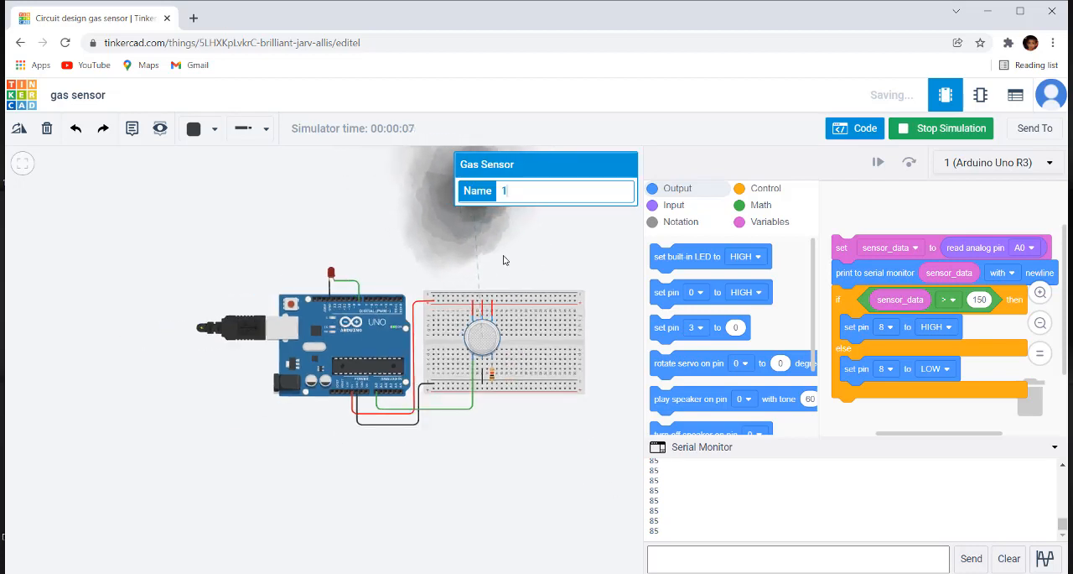
{"action": "left_click_drag", "start_coordinate": [572, 243], "coordinate": [524, 249]}
{"action": "left_click", "coordinate": [432, 346]}
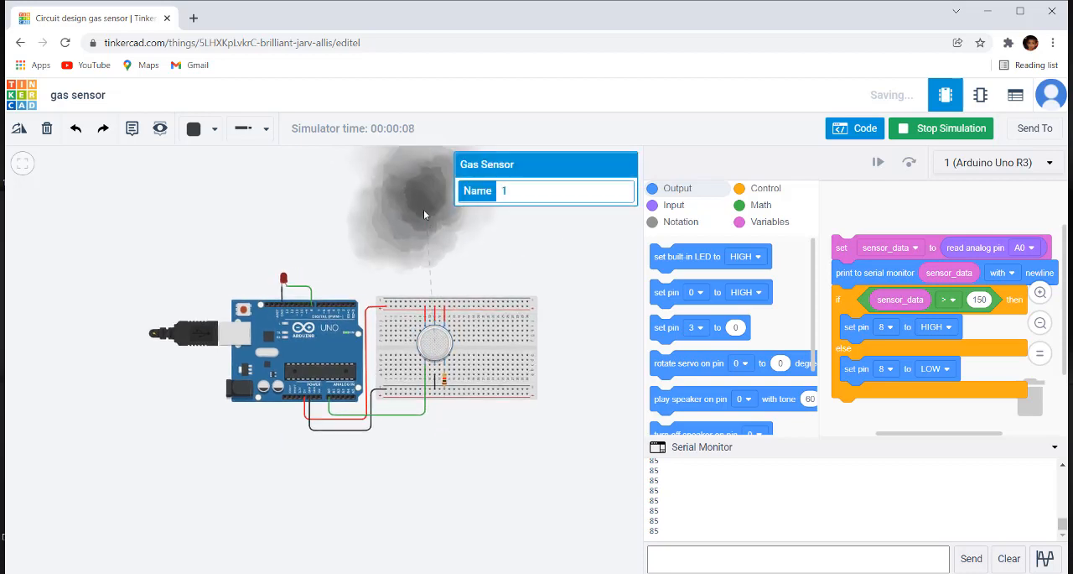
{"action": "left_click_drag", "start_coordinate": [428, 221], "coordinate": [430, 260]}
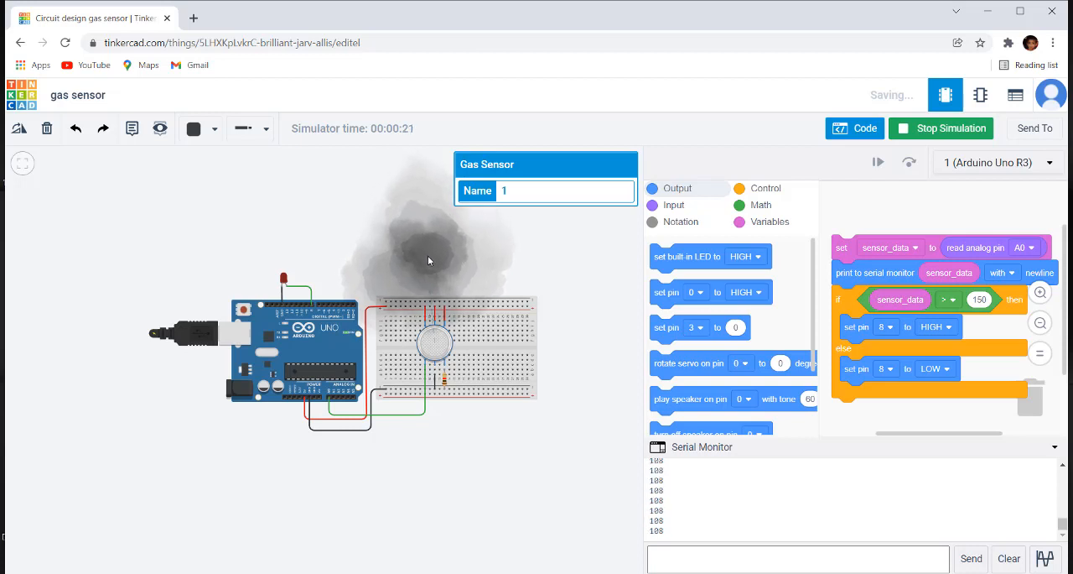
{"action": "left_click_drag", "start_coordinate": [430, 261], "coordinate": [431, 272]}
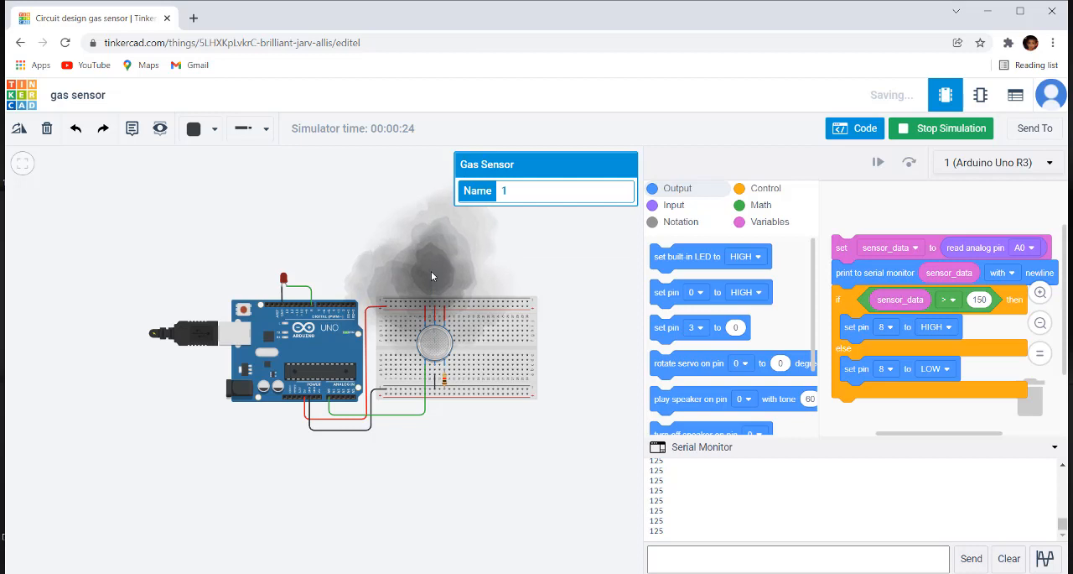
{"action": "left_click_drag", "start_coordinate": [431, 271], "coordinate": [434, 290]}
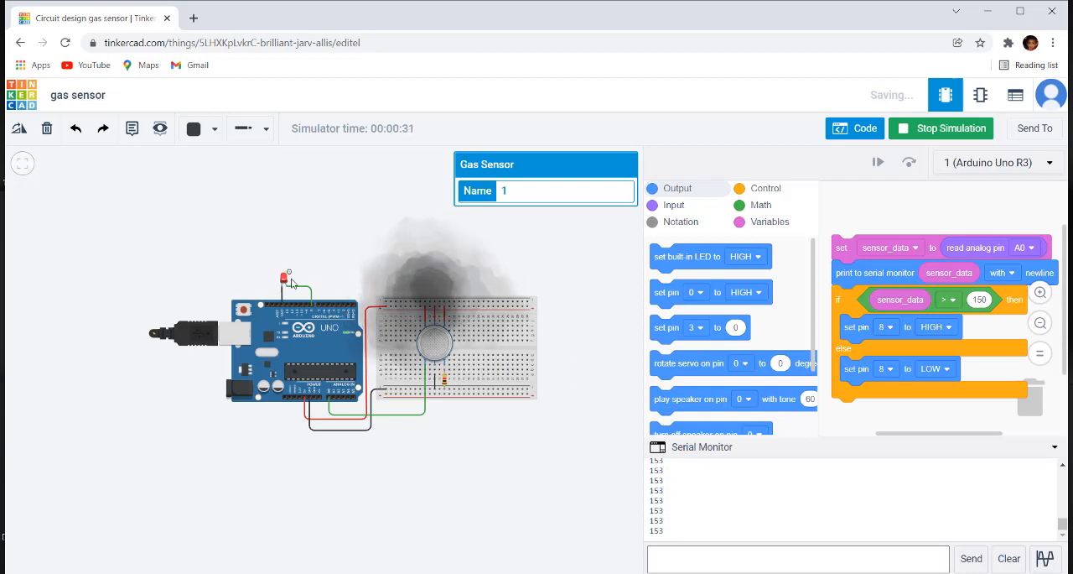
Step: Move the smoke cloud back up away from the gas sensor so the LED on pin 8 turns off
{"action": "left_click_drag", "start_coordinate": [432, 289], "coordinate": [429, 232]}
{"action": "scroll", "coordinate": [436, 297], "scroll_direction": "up", "scroll_amount": 2}
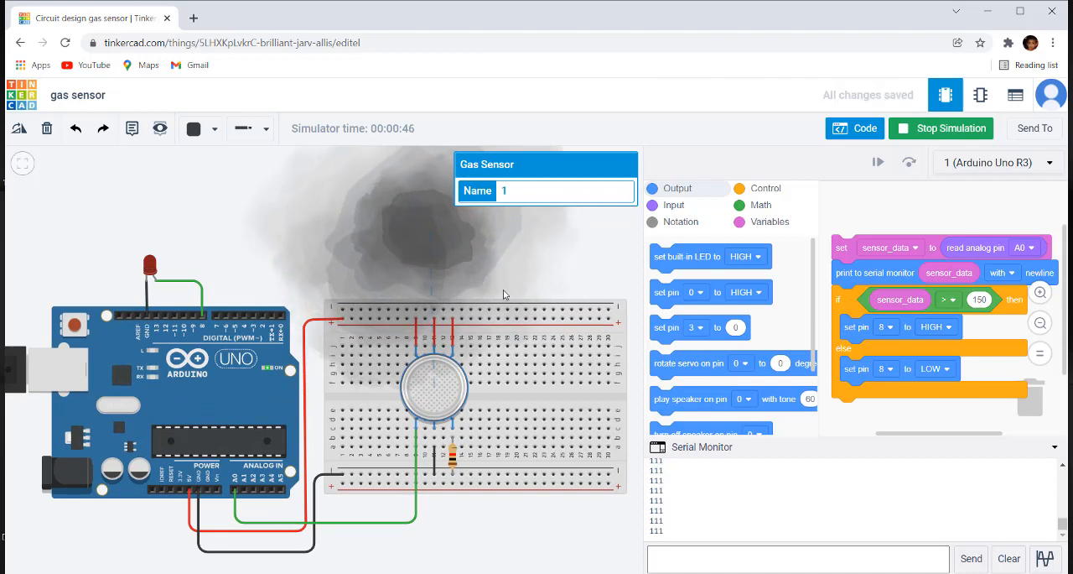
{"action": "scroll", "coordinate": [451, 287], "scroll_direction": "down", "scroll_amount": 2}
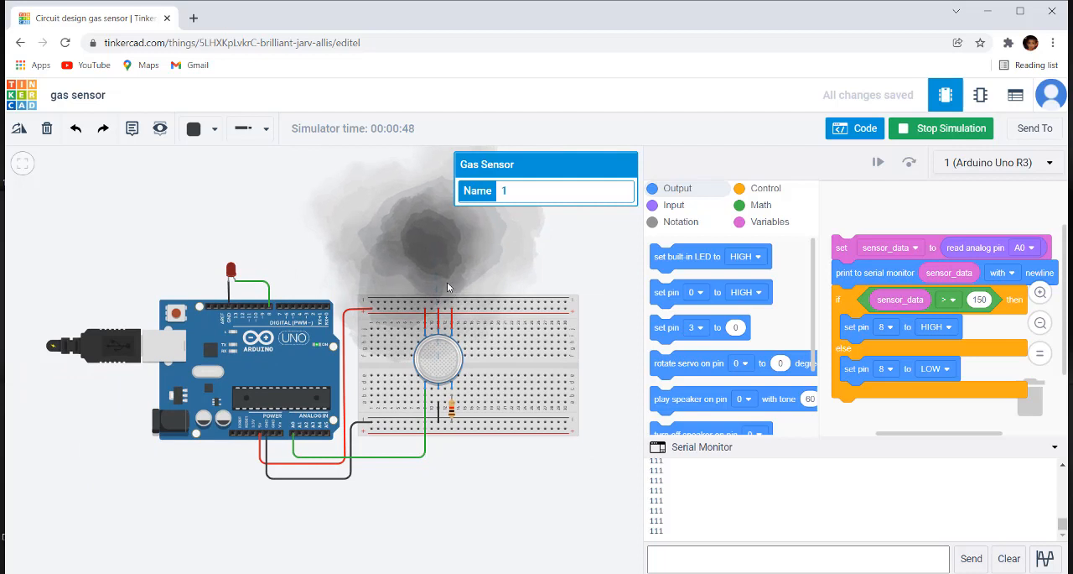